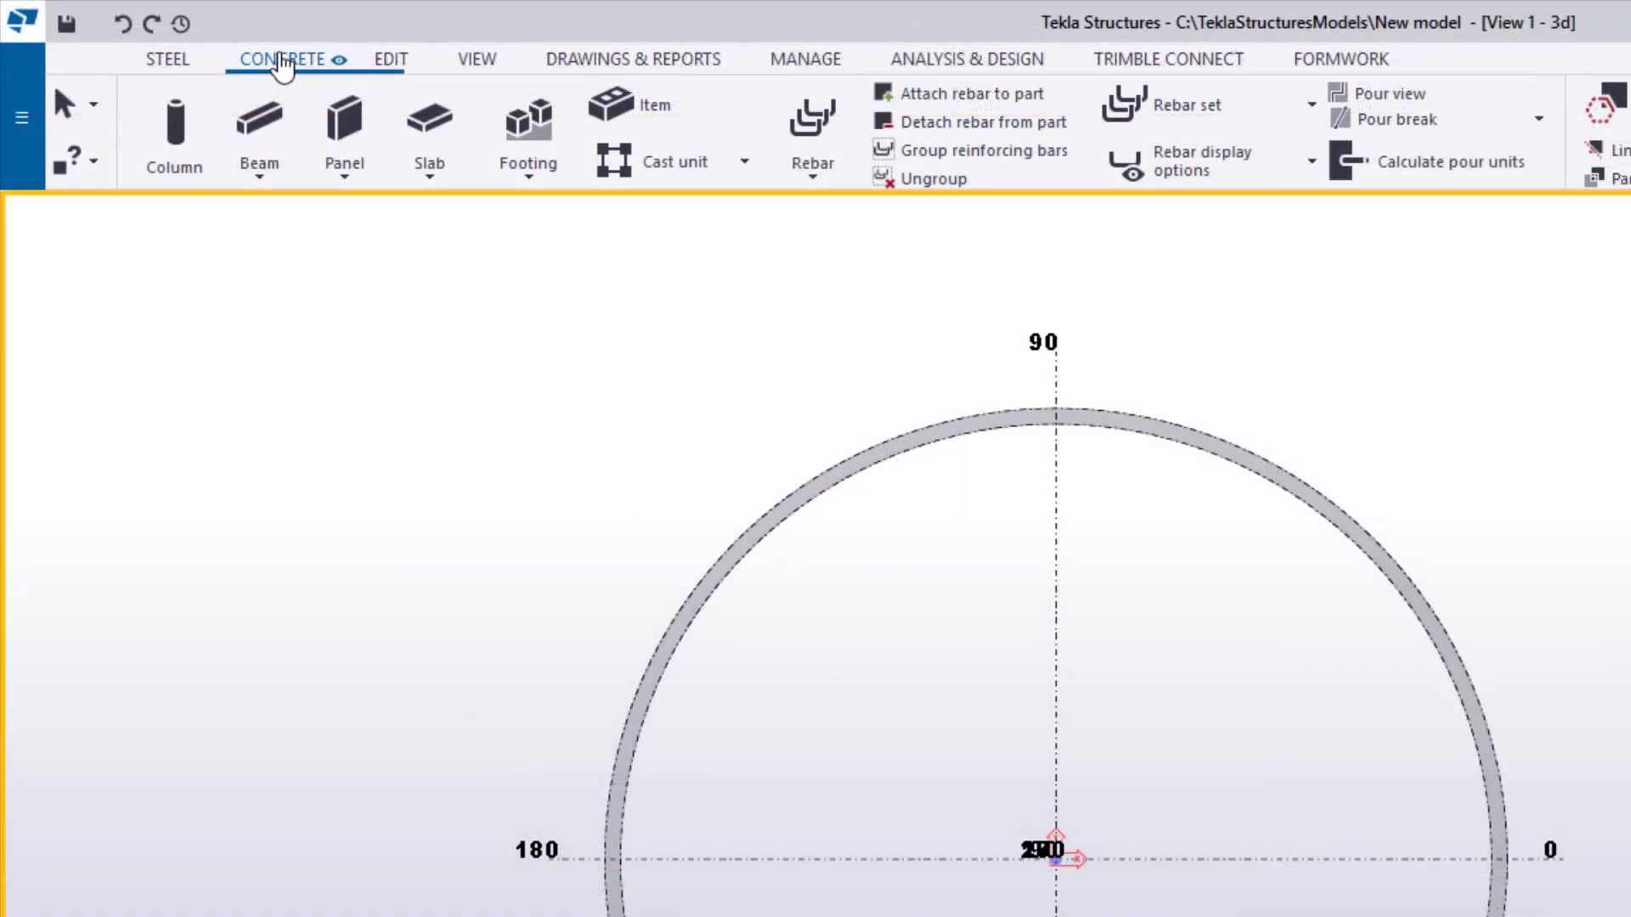
# - Set up longitudinal rebars with the Continuous preset and the A615-60 main bar of size #7
pyautogui.click(1176, 117)
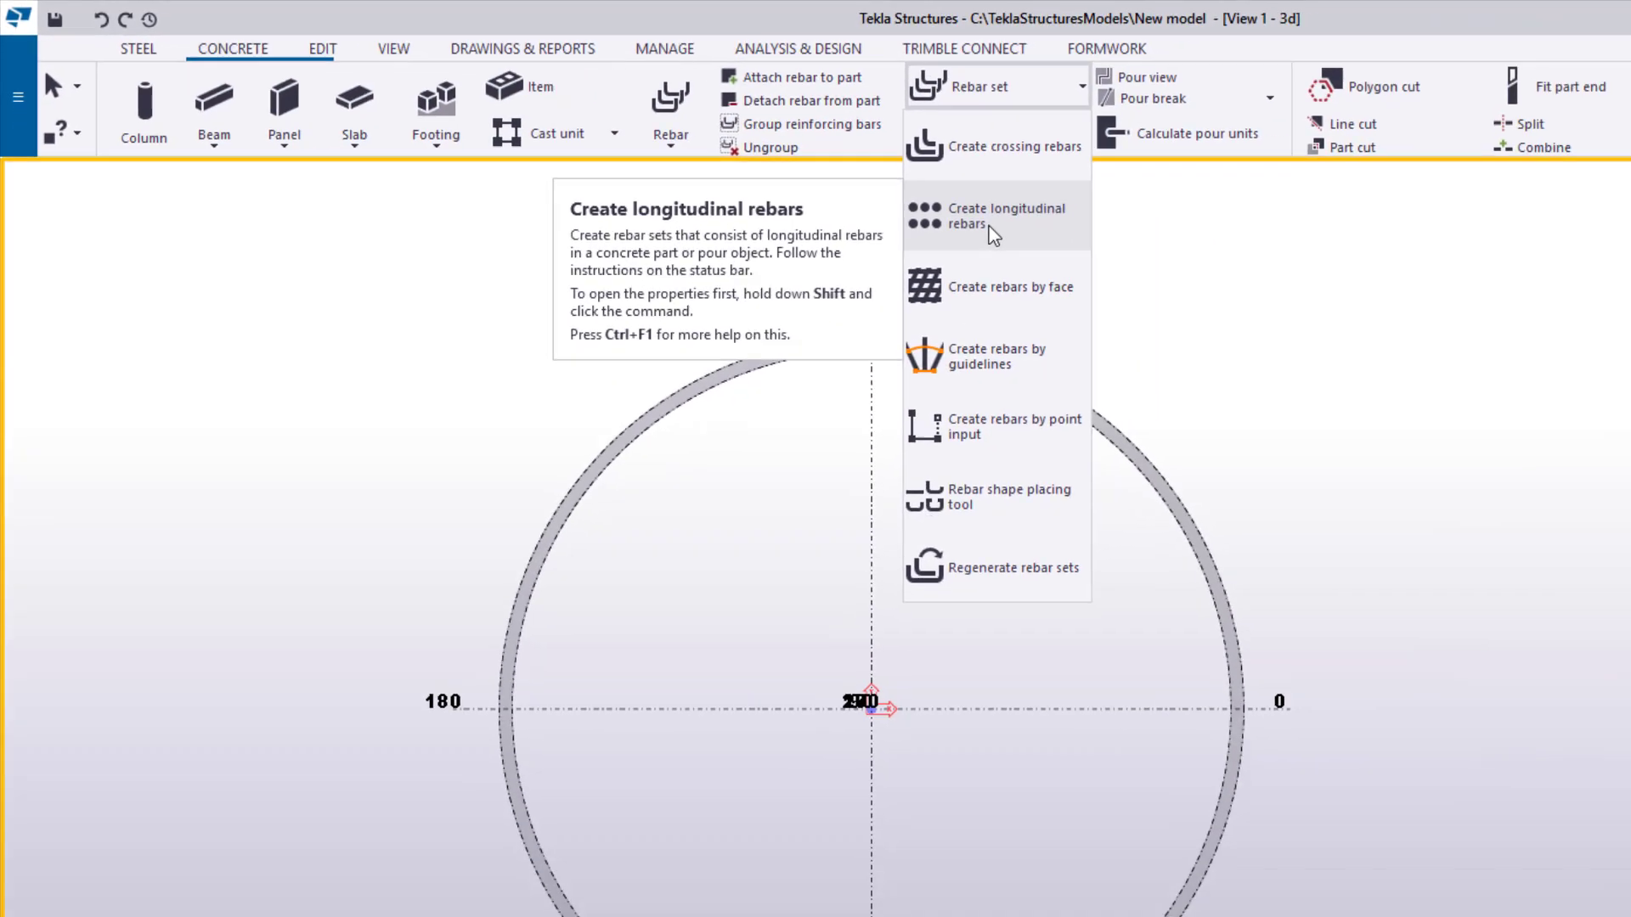
pyautogui.click(1204, 285)
pyautogui.scroll(6, 919, 556)
pyautogui.keyDown('ctrl'); pyautogui.moveTo(842, 472); pyautogui.dragTo(646, 299, button='middle'); pyautogui.keyUp('ctrl')
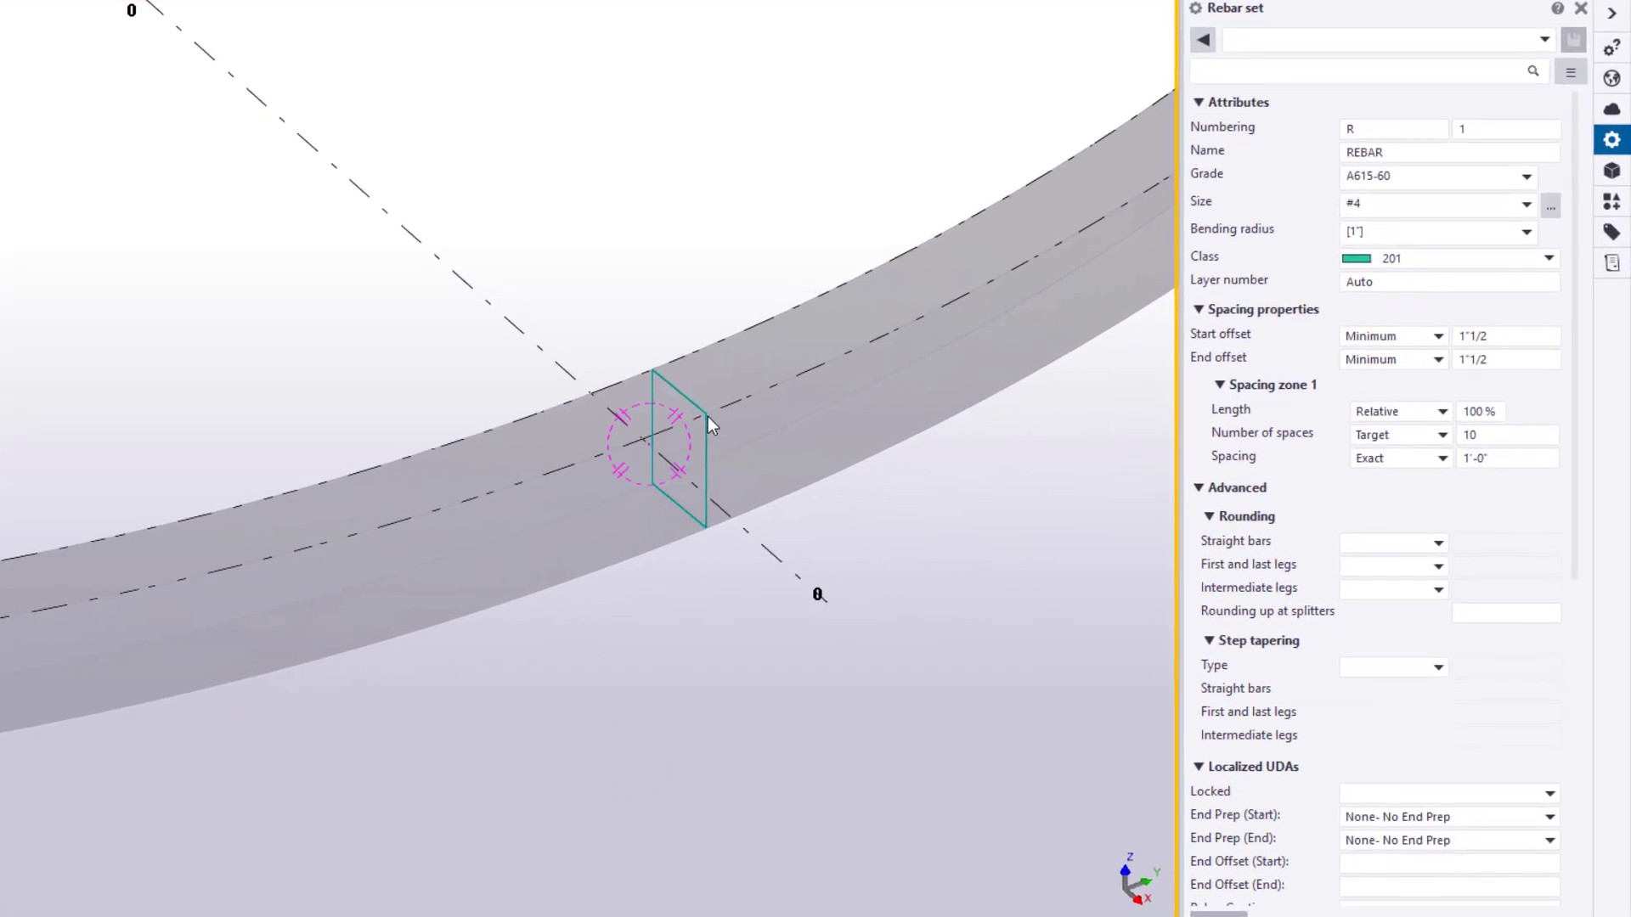
pyautogui.click(1545, 39)
pyautogui.click(1237, 108)
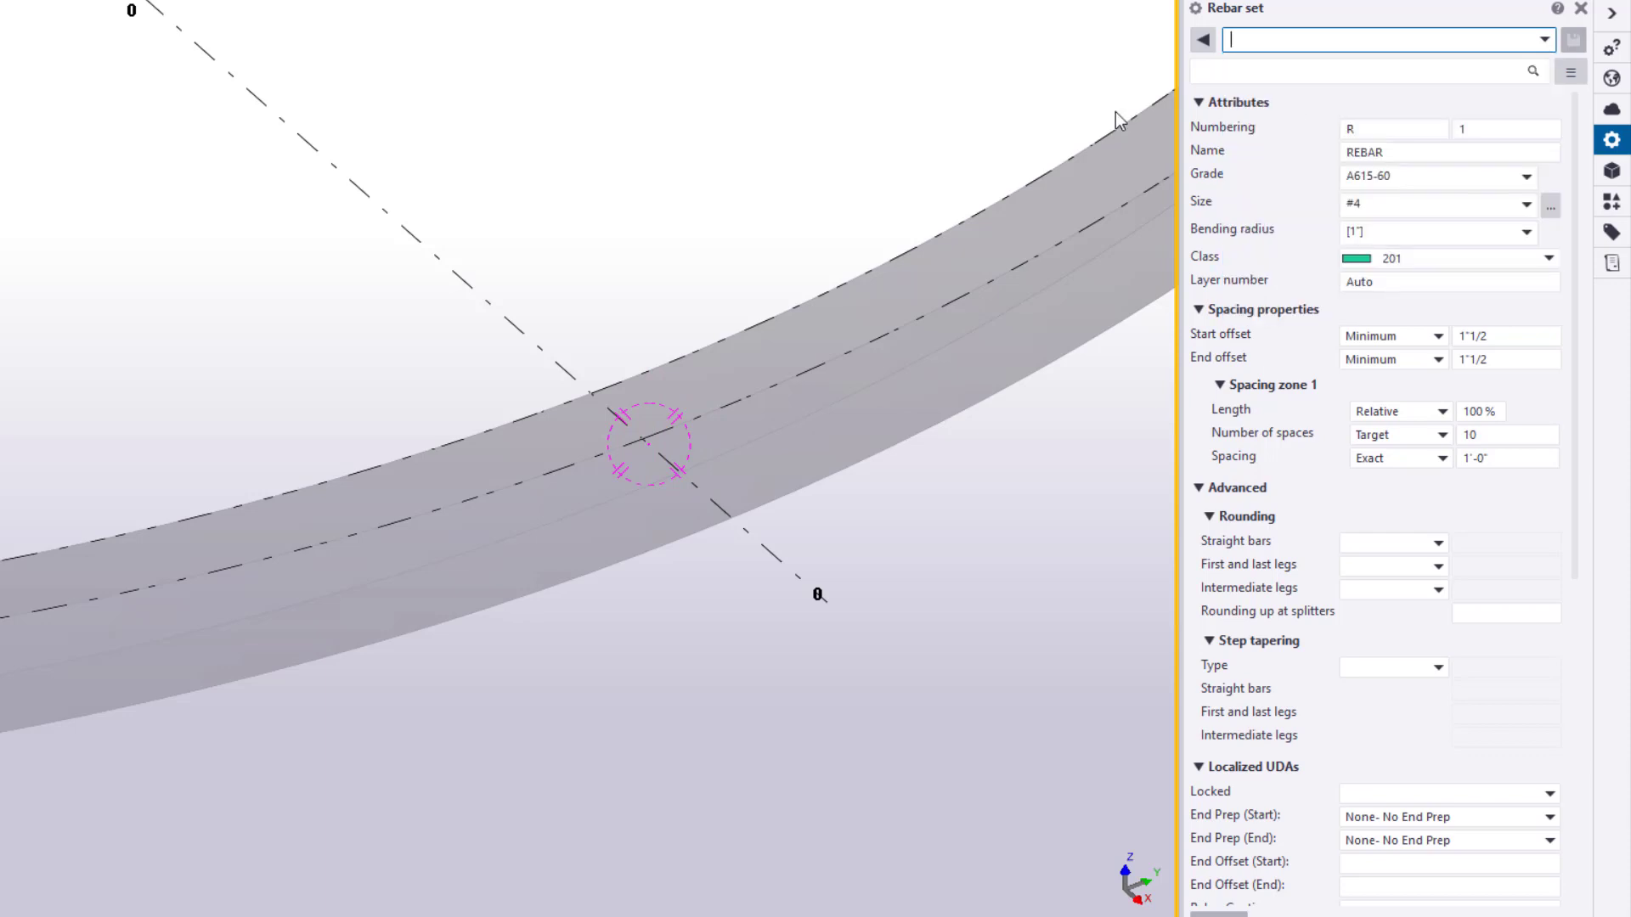
pyautogui.click(1551, 206)
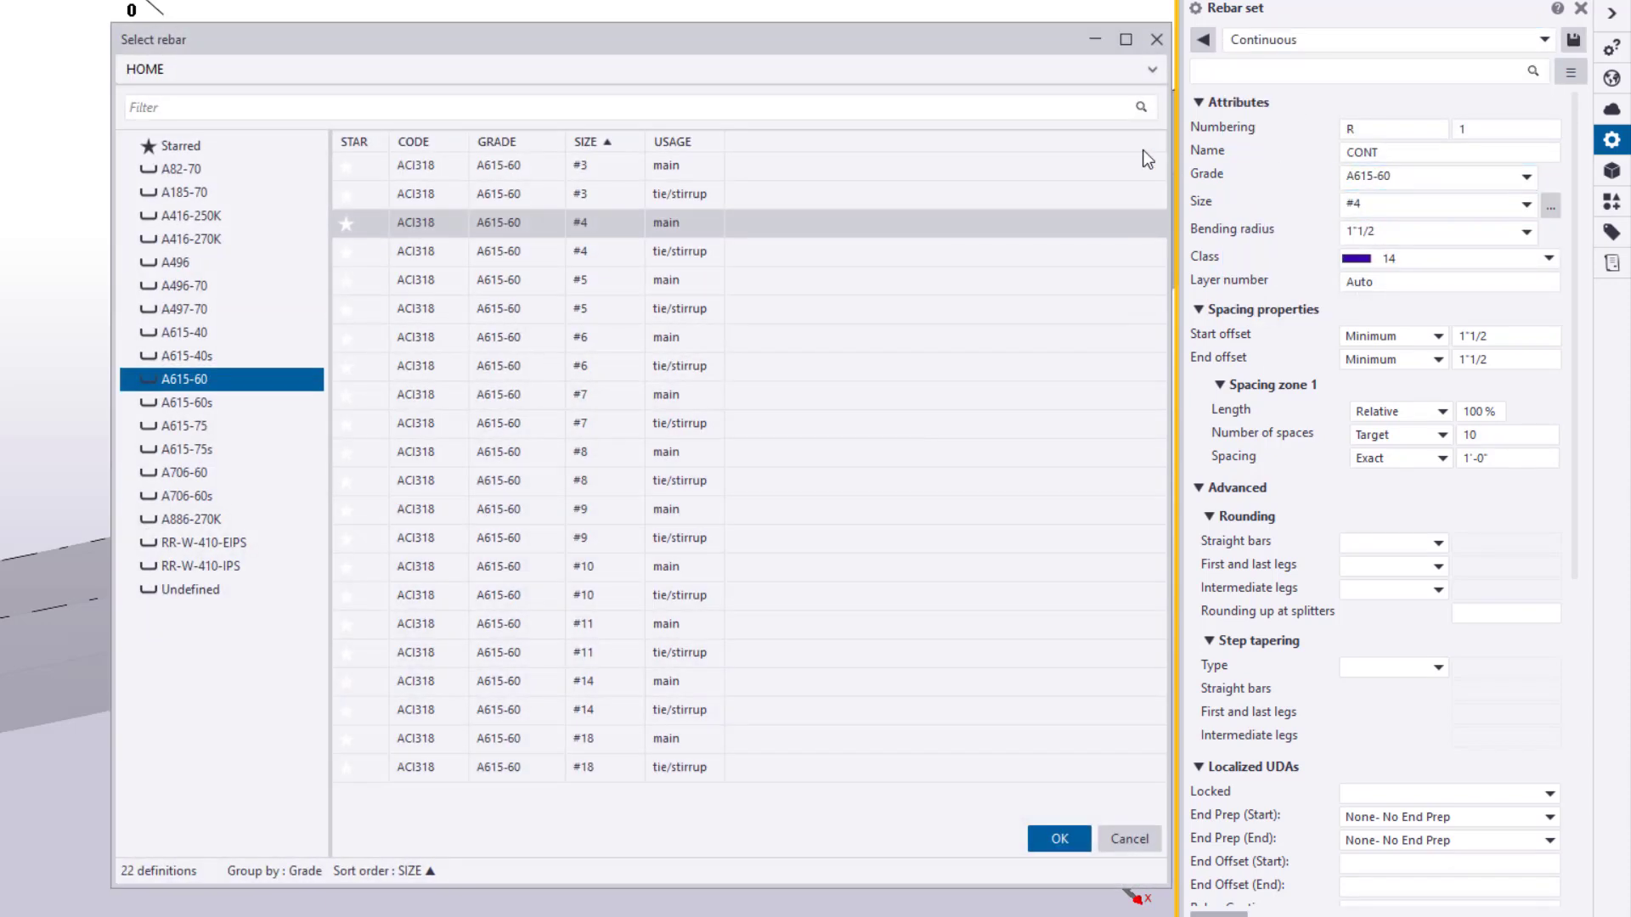
pyautogui.click(605, 396)
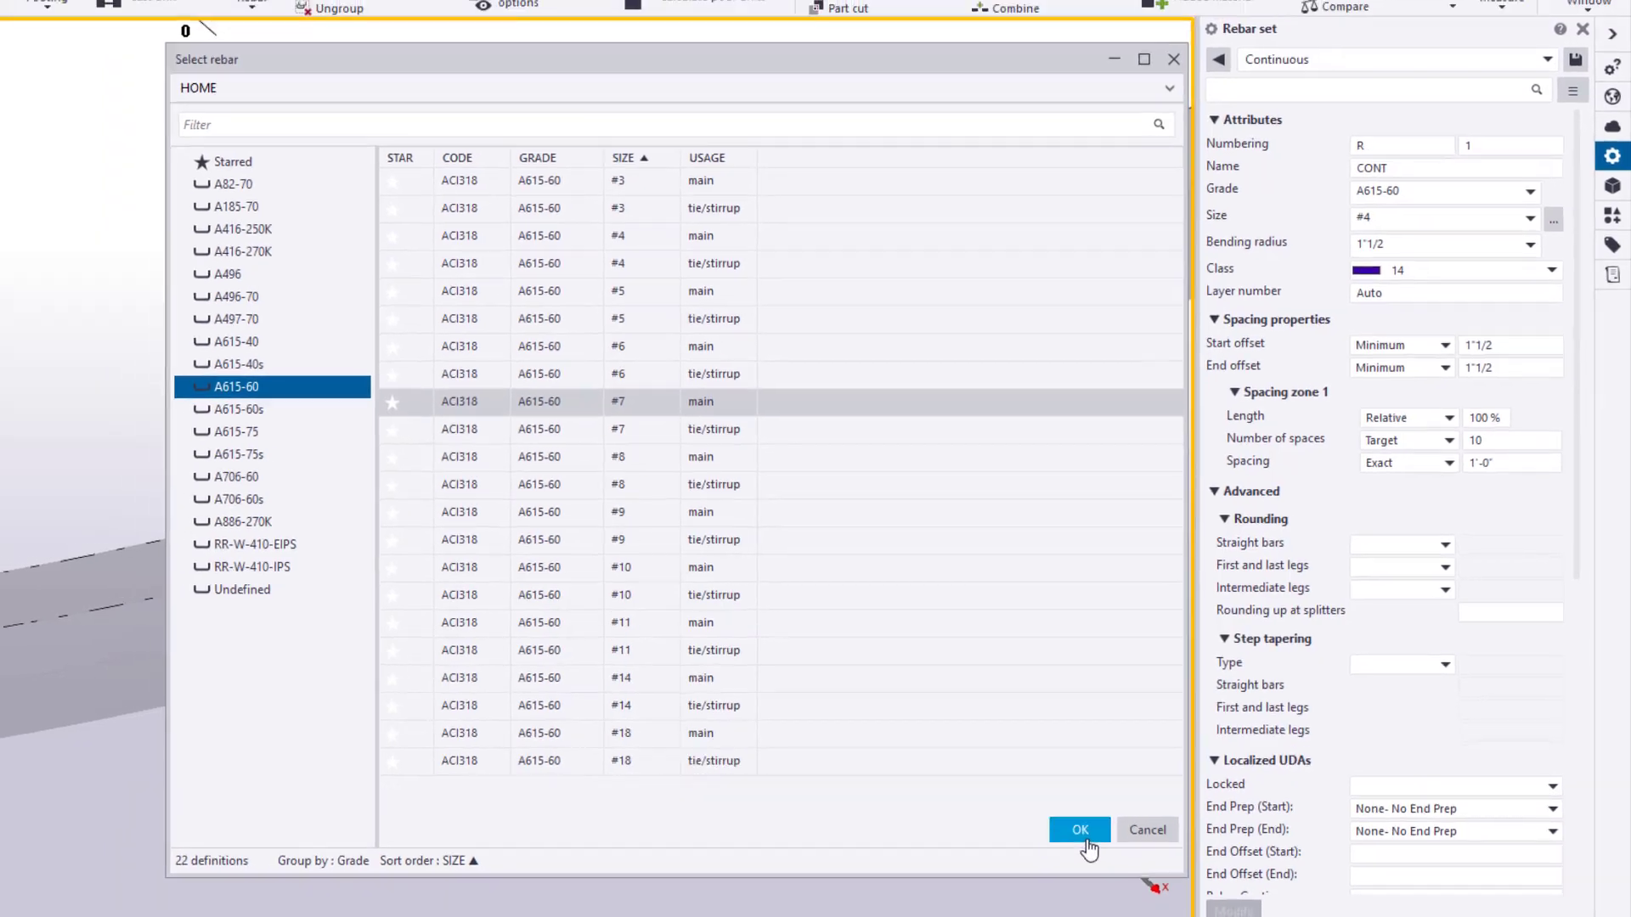
pyautogui.click(1080, 830)
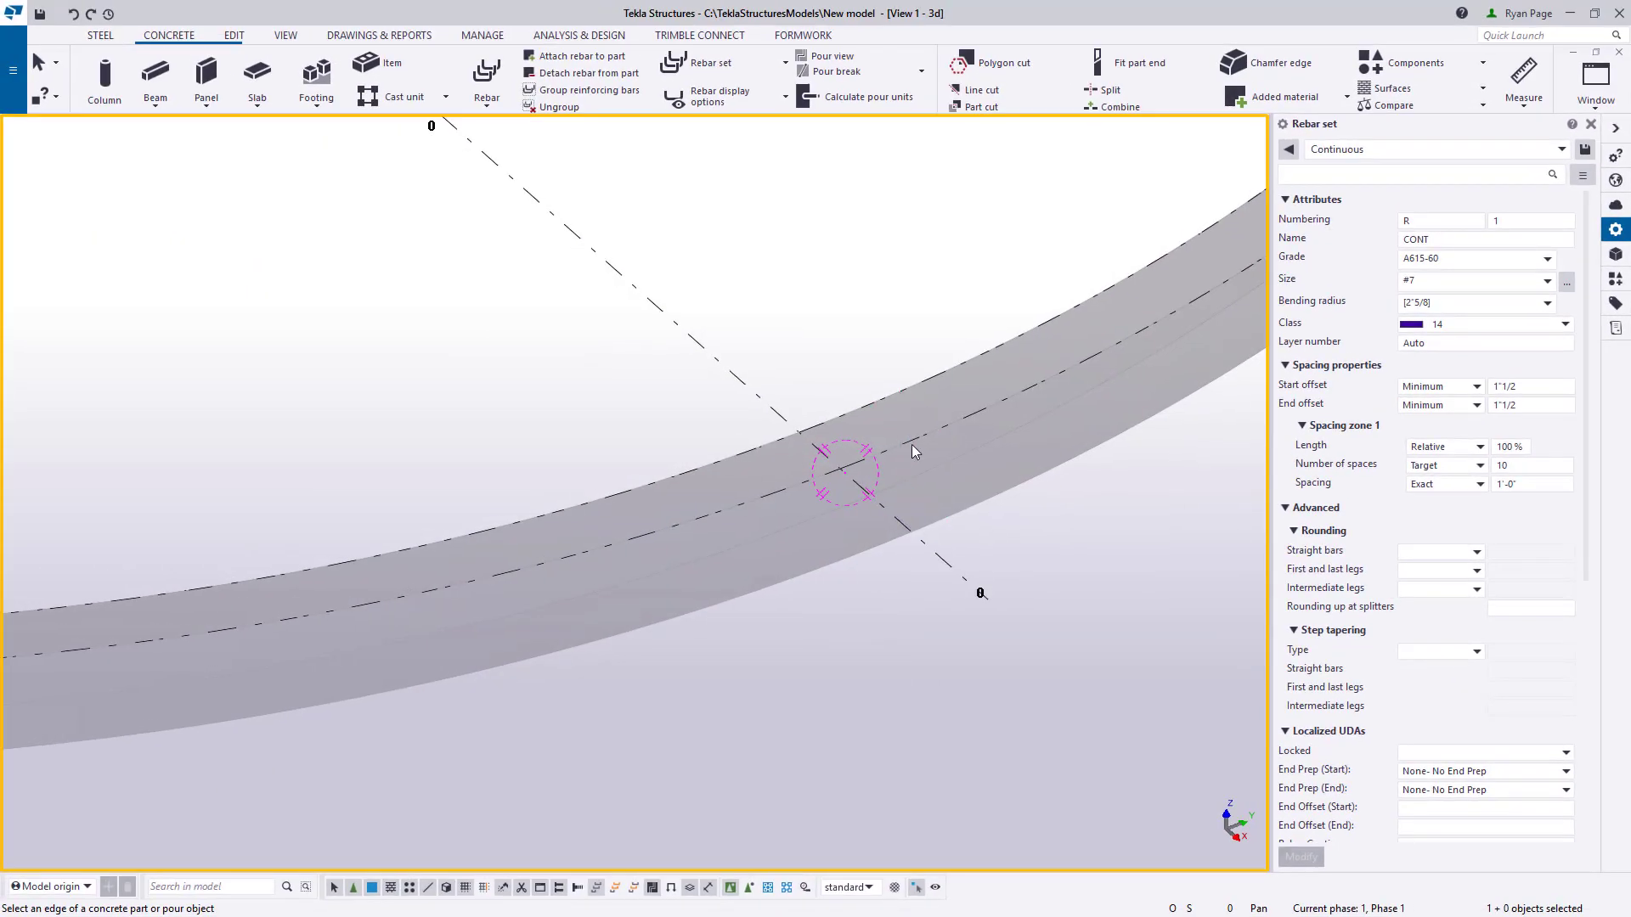
# - Create the longitudinal rebar sets on both the outer and inner faces of the circular wall, then end the command
pyautogui.click(948, 427)
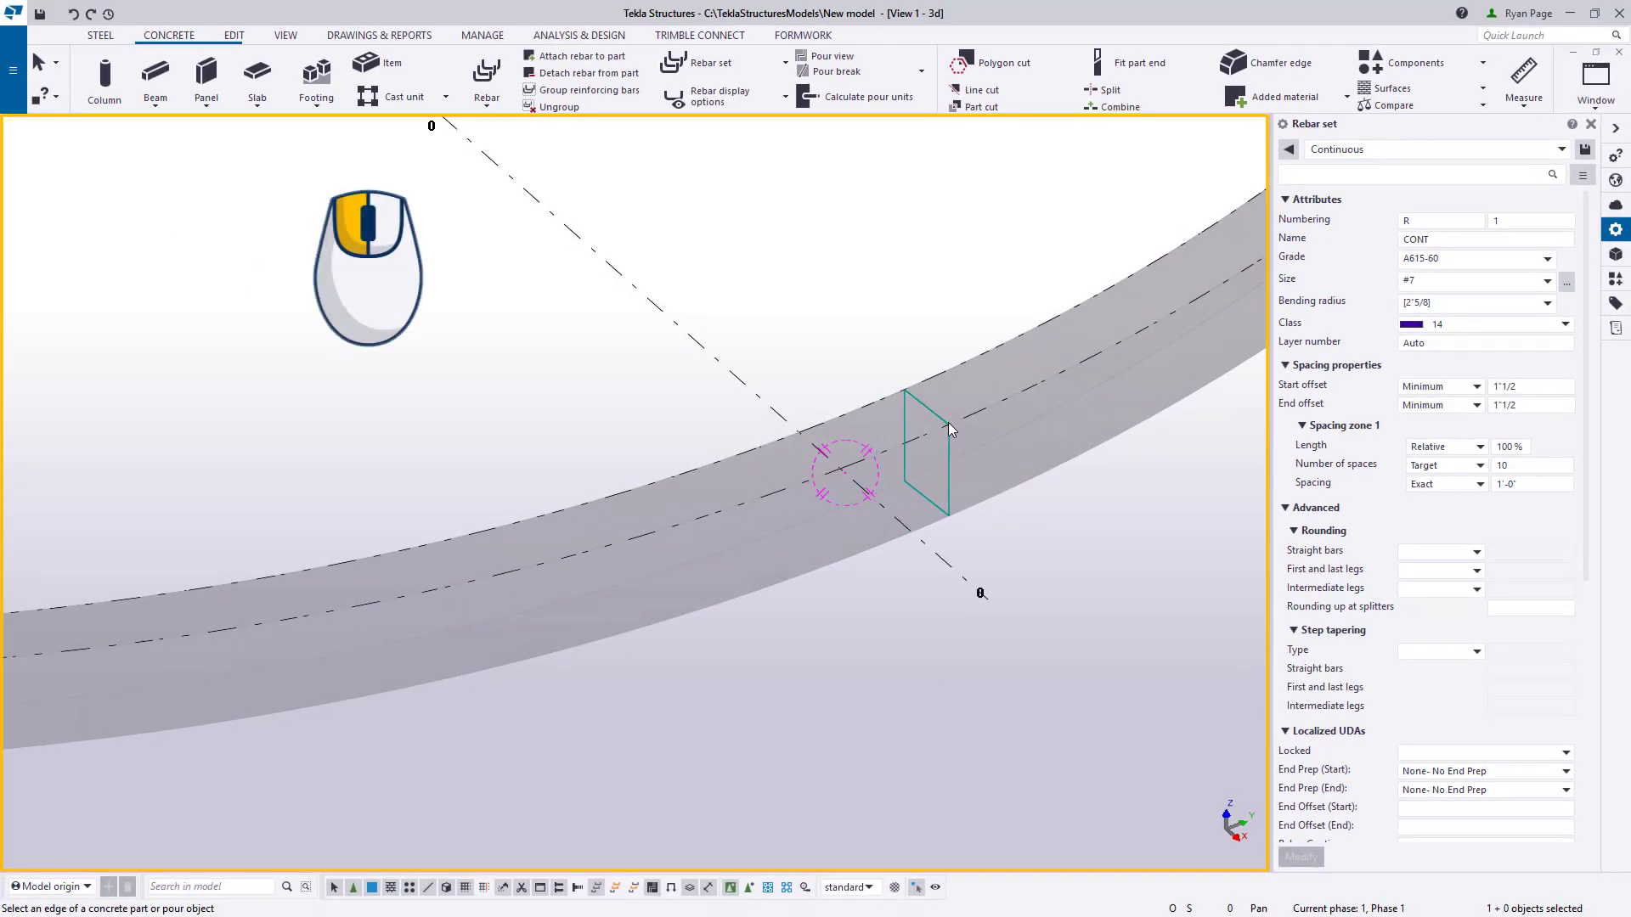
pyautogui.keyDown('ctrl'); pyautogui.click(918, 438); pyautogui.keyUp('ctrl')
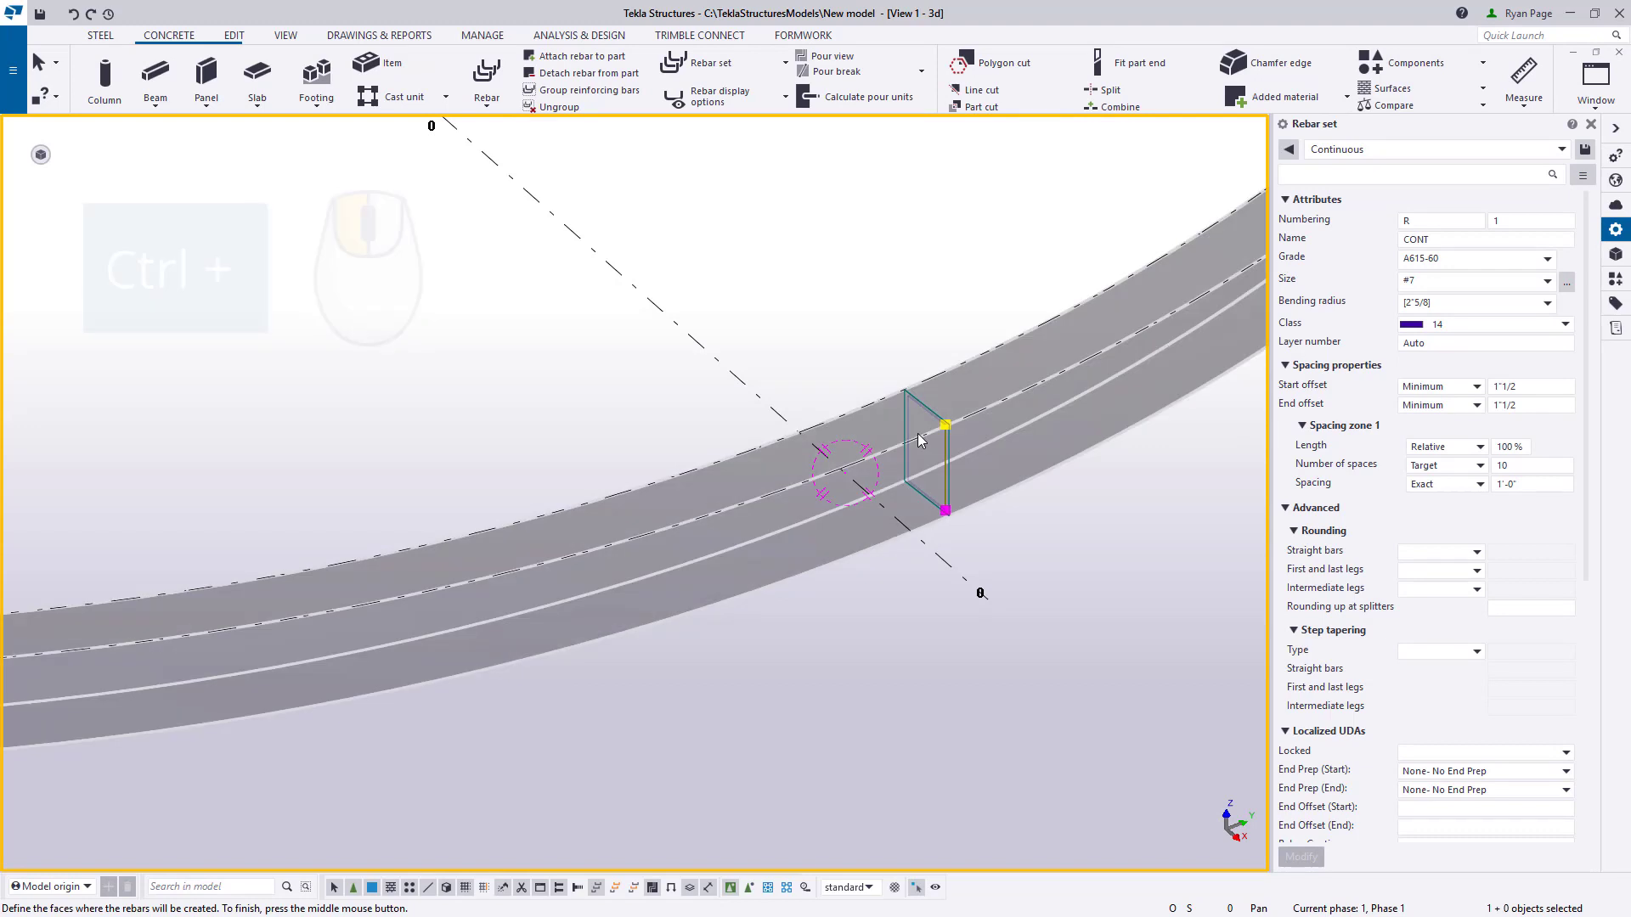
pyautogui.middleClick(848, 421)
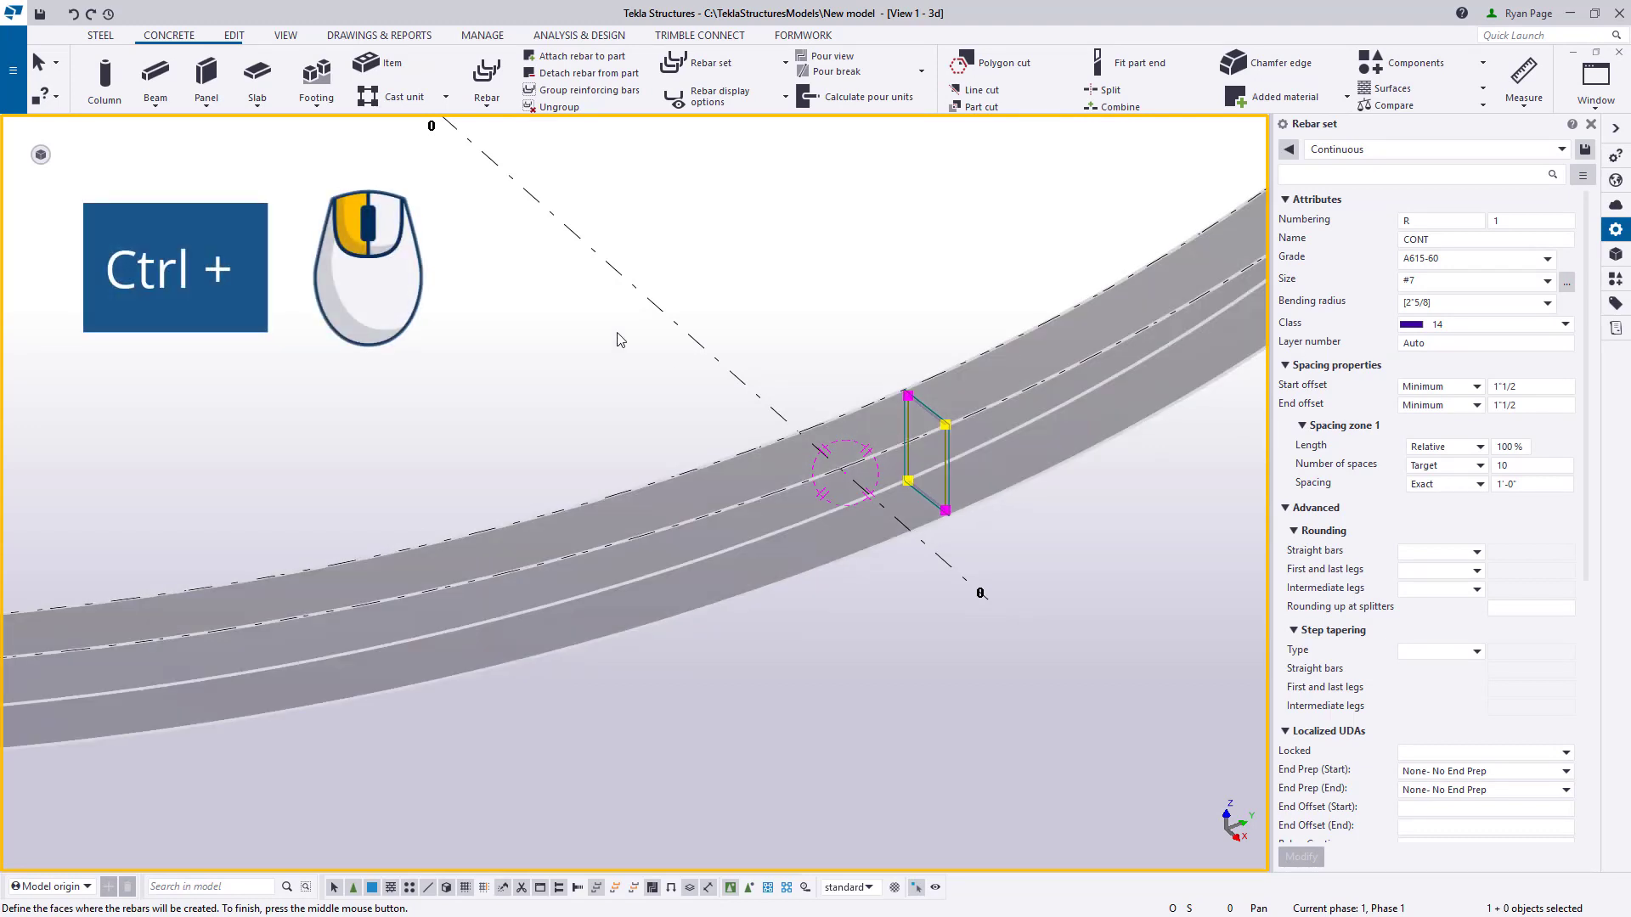
pyautogui.rightClick(1149, 417)
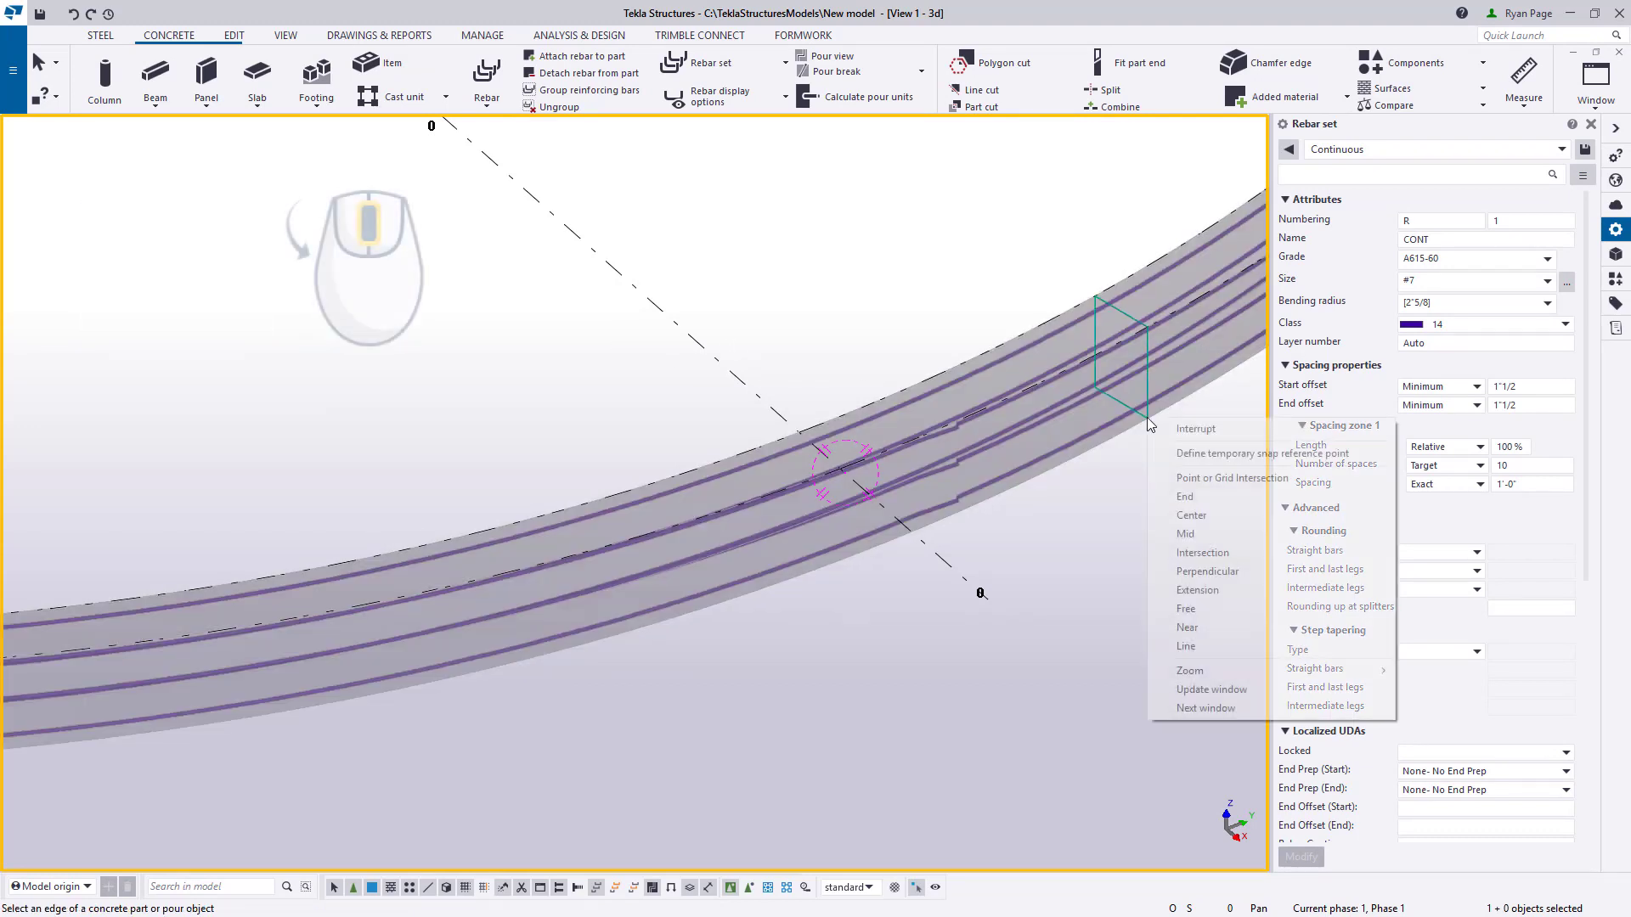
pyautogui.click(1237, 428)
# - Examine the new longitudinal bars around gridline 0 up close and in plan view
pyautogui.scroll(3, 965, 503)
pyautogui.keyDown('ctrl'); pyautogui.moveTo(946, 510); pyautogui.dragTo(912, 433, button='middle'); pyautogui.keyUp('ctrl')
pyautogui.scroll(-6, 891, 438)
pyautogui.scroll(10, 1002, 447)
pyautogui.keyDown('ctrl'); pyautogui.moveTo(1005, 464); pyautogui.dragTo(1053, 486, button='middle'); pyautogui.keyUp('ctrl')
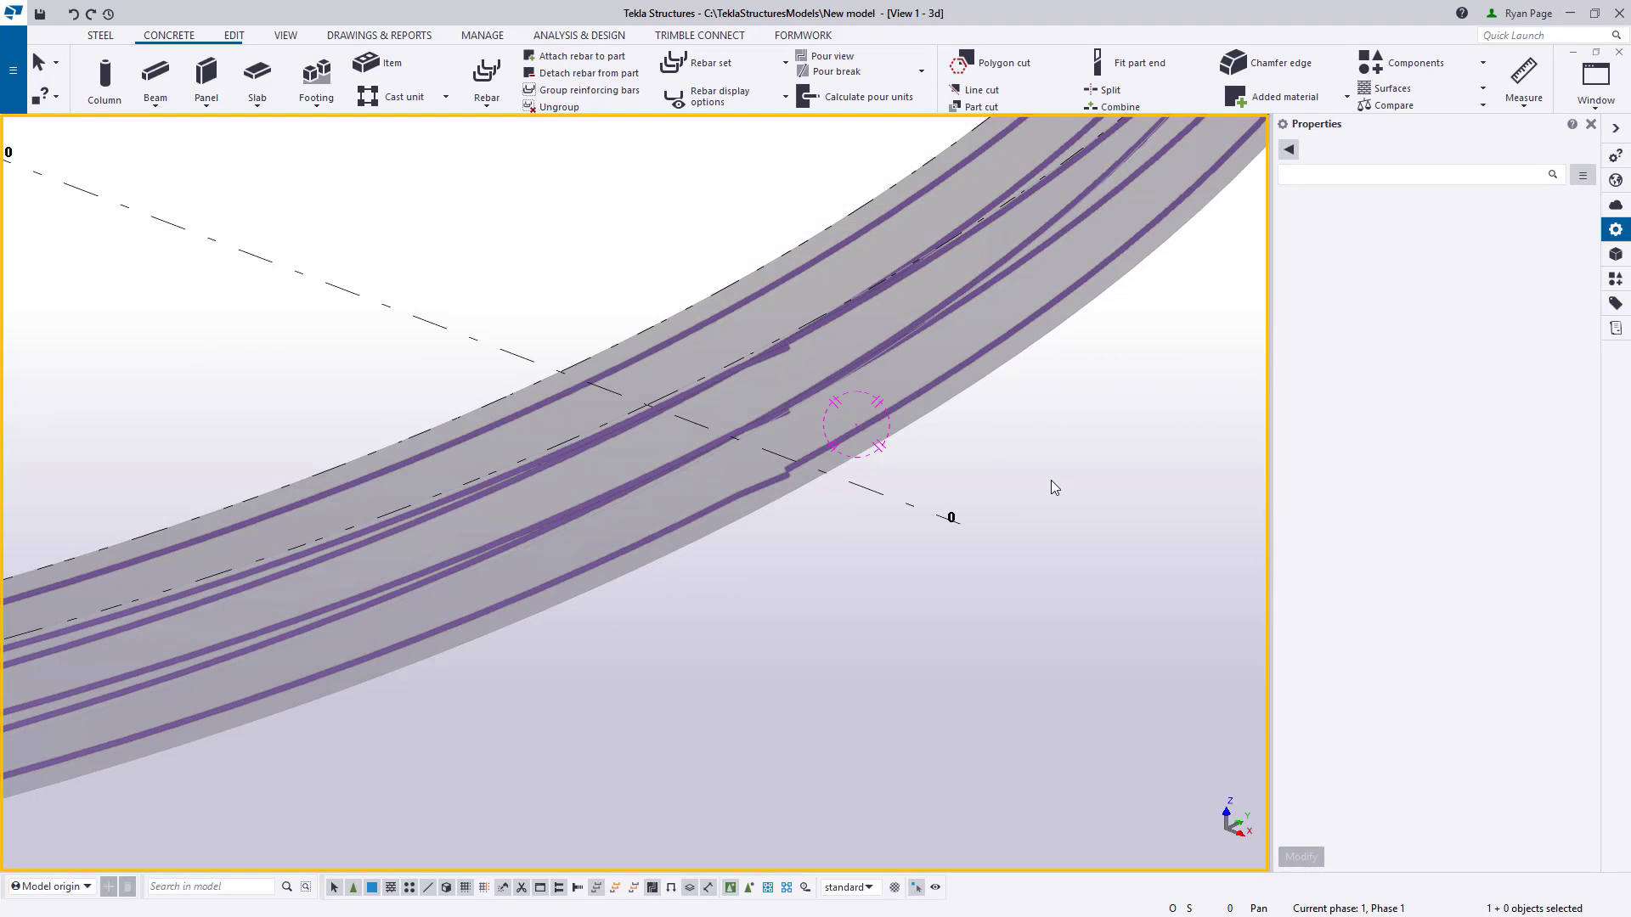
pyautogui.hotkey('ctrl', 'p')
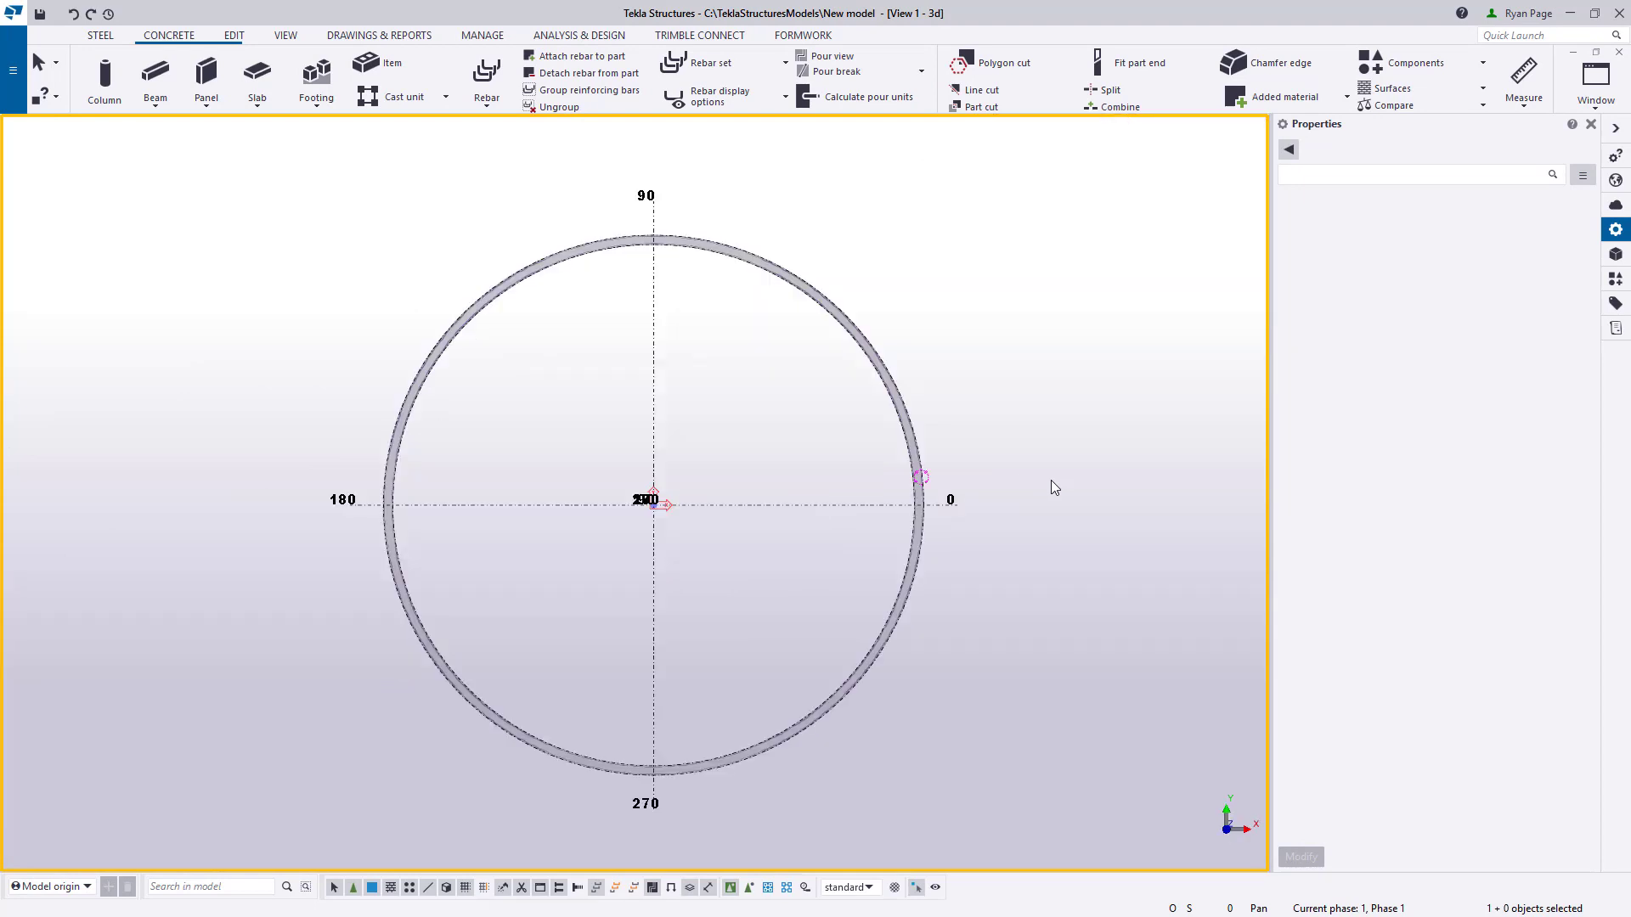
pyautogui.scroll(2, 849, 523)
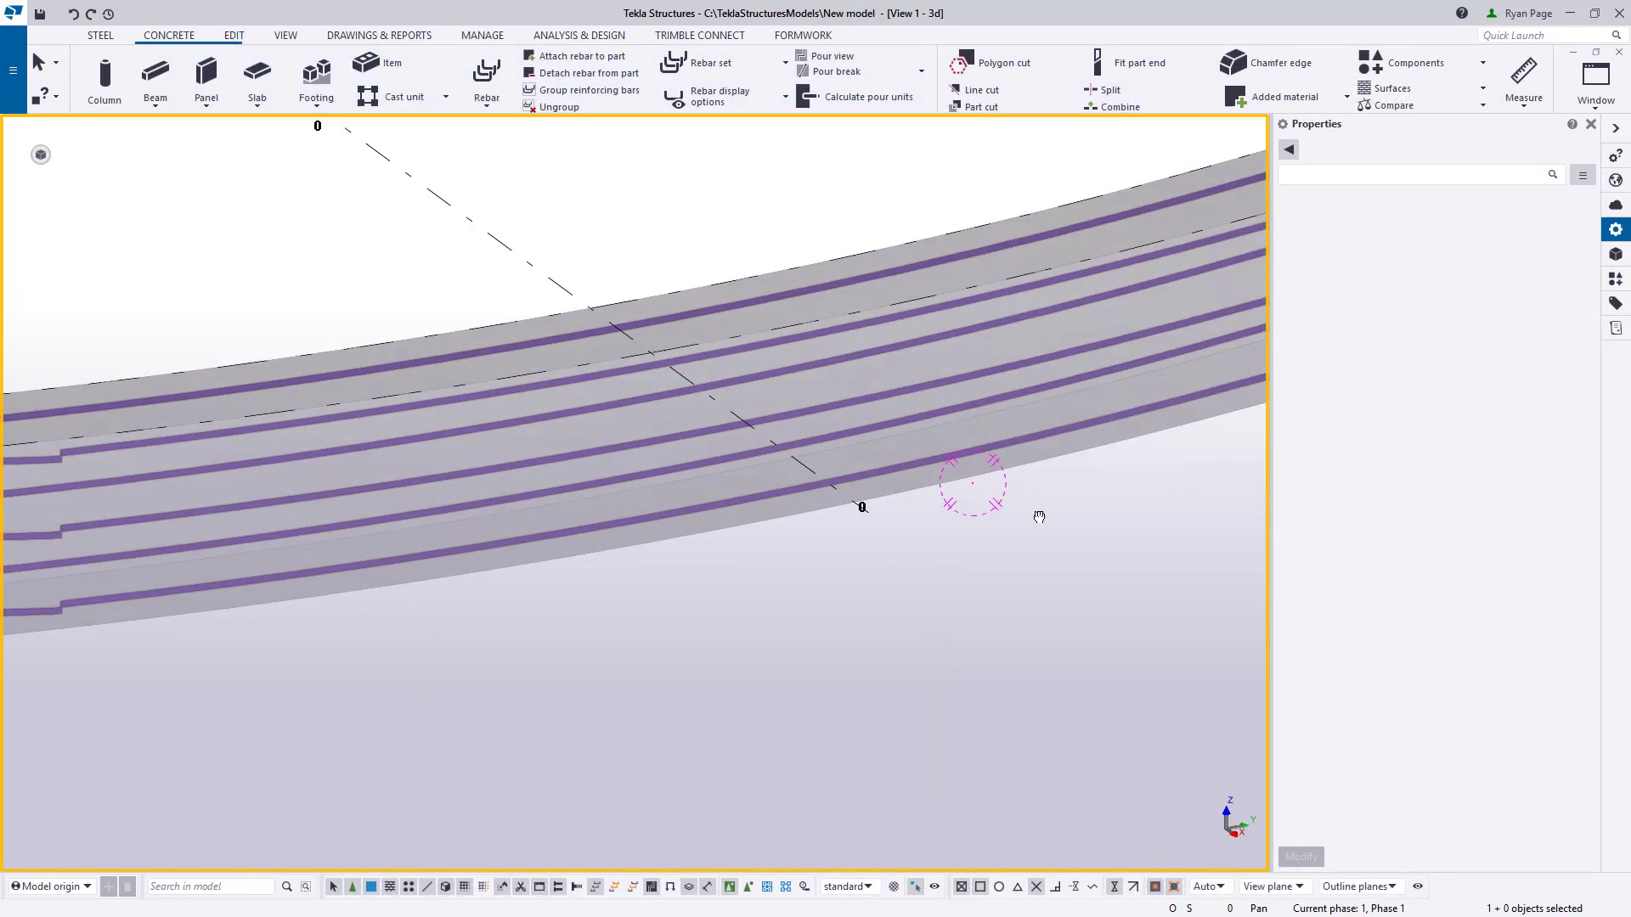
# - Add a splitter to the outer-face longitudinal rebar set where gridline 0 meets the wall's outer top edge
pyautogui.keyDown('ctrl'); pyautogui.moveTo(1038, 514); pyautogui.dragTo(901, 571, button='middle'); pyautogui.keyUp('ctrl')
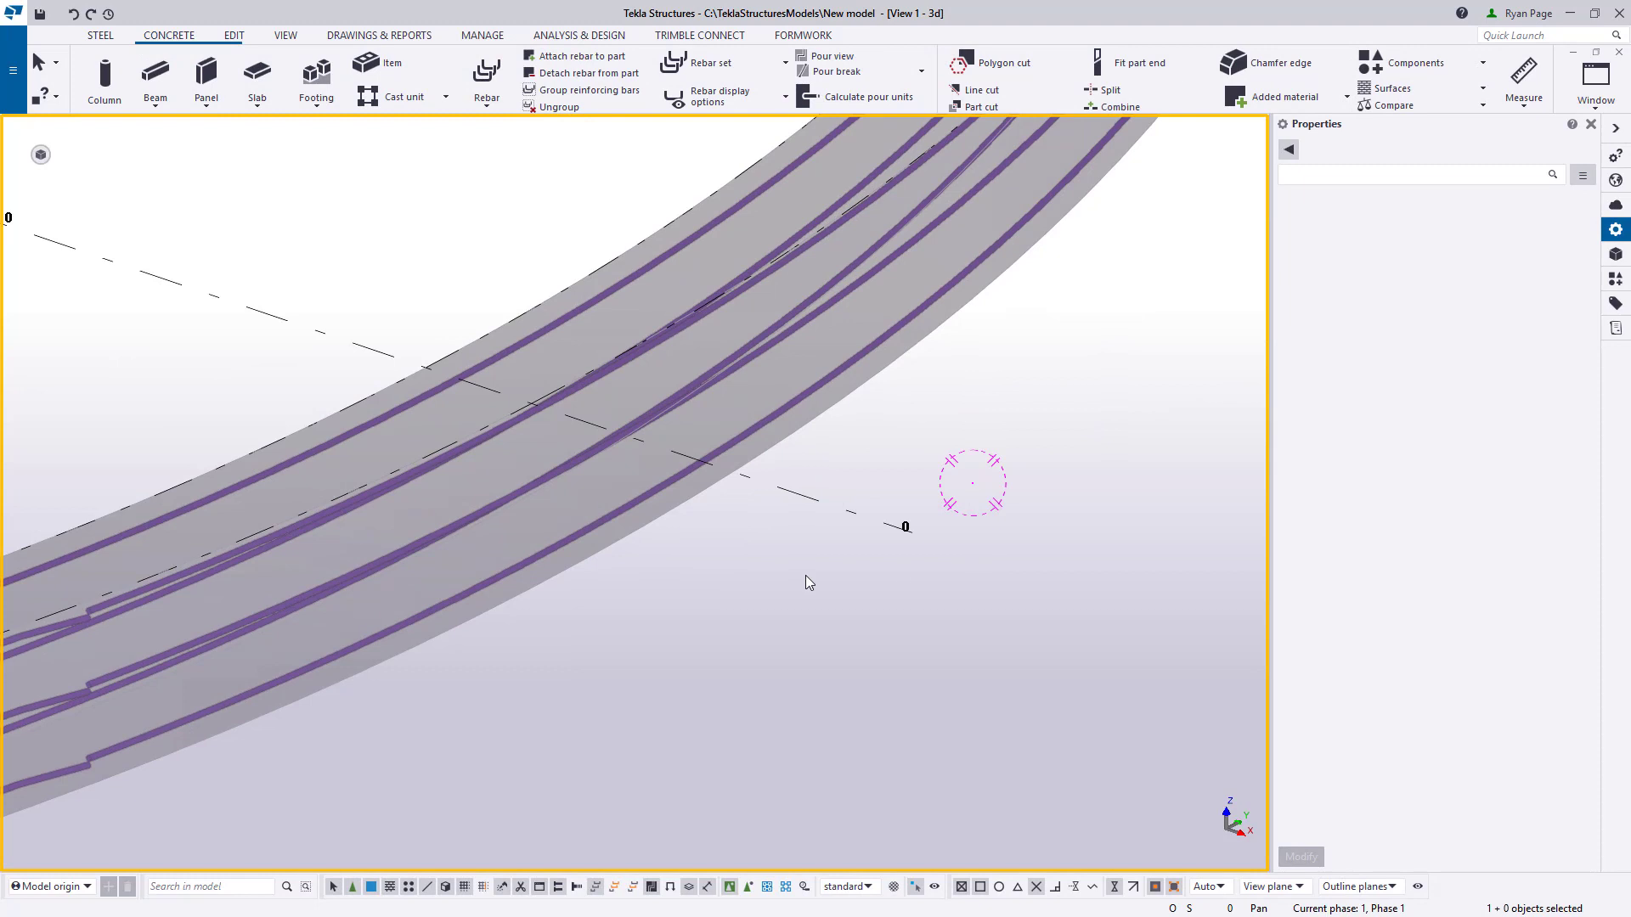
pyautogui.click(549, 545)
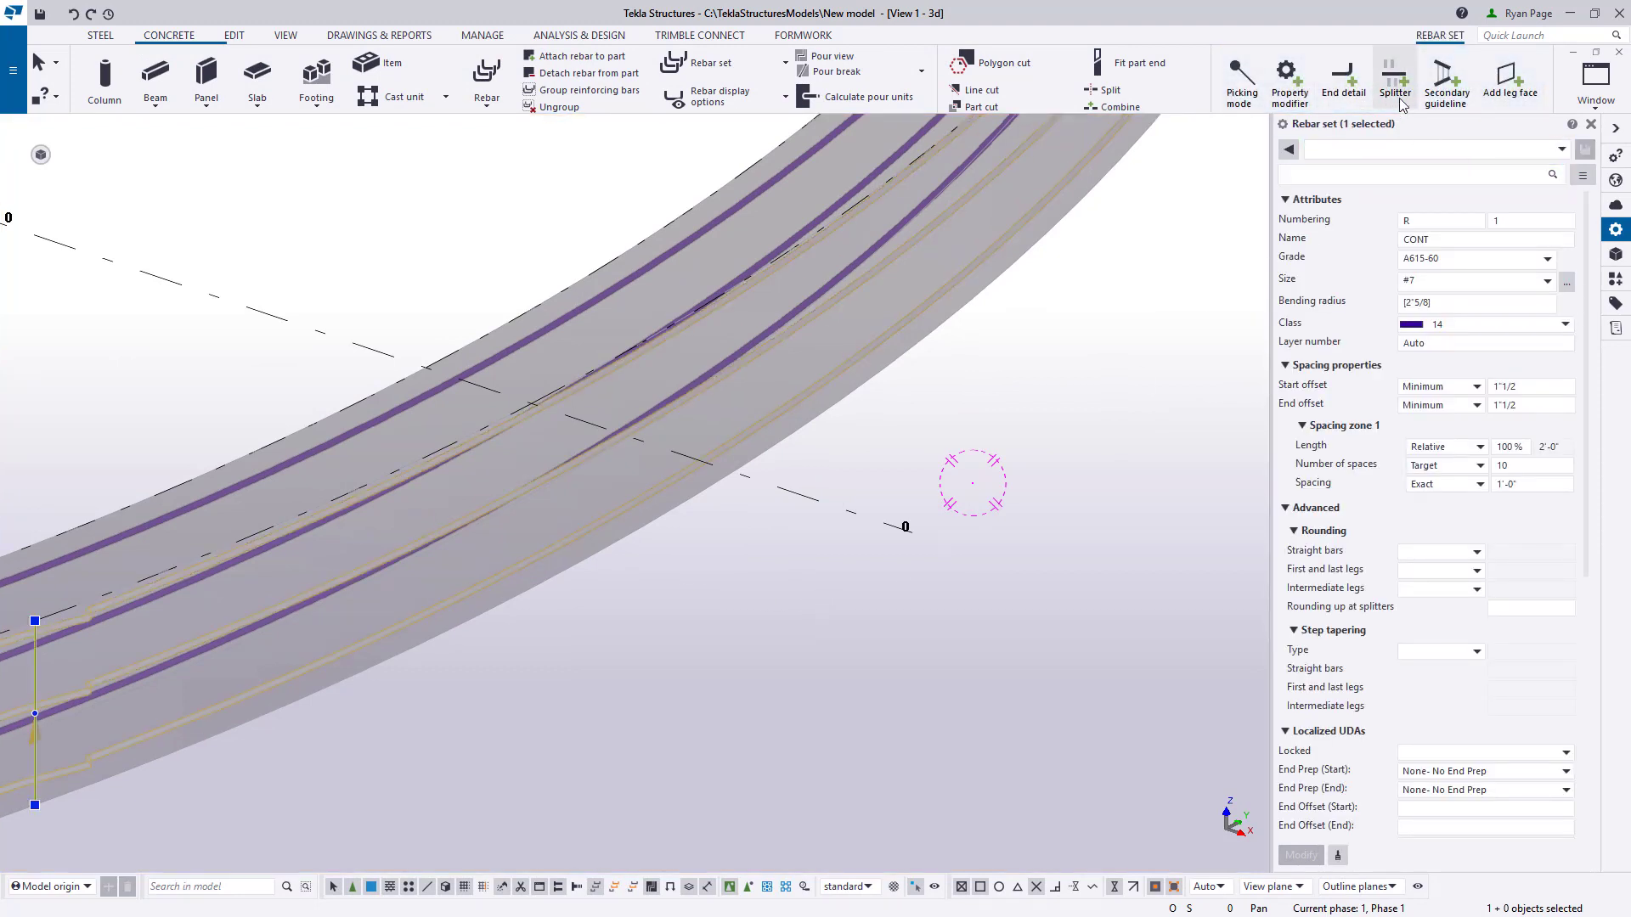
pyautogui.click(1397, 96)
pyautogui.scroll(5, 480, 417)
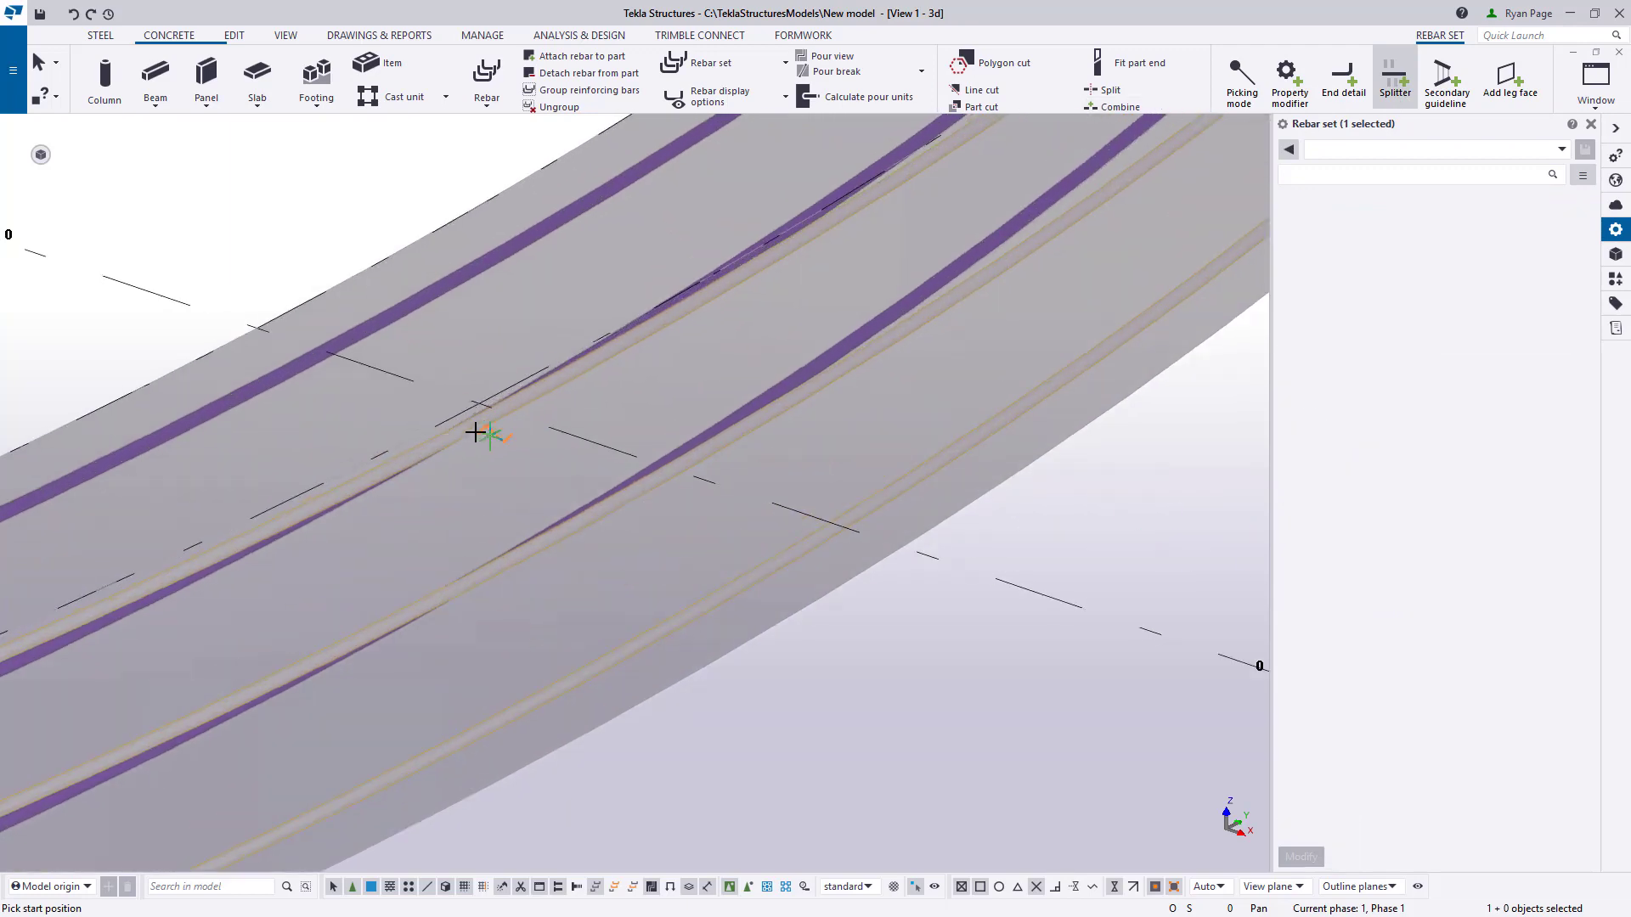
pyautogui.click(485, 405)
pyautogui.scroll(-4, 528, 330)
pyautogui.moveTo(546, 356); pyautogui.dragTo(534, 360, button='middle')
pyautogui.hotkey('ctrl', 'p')
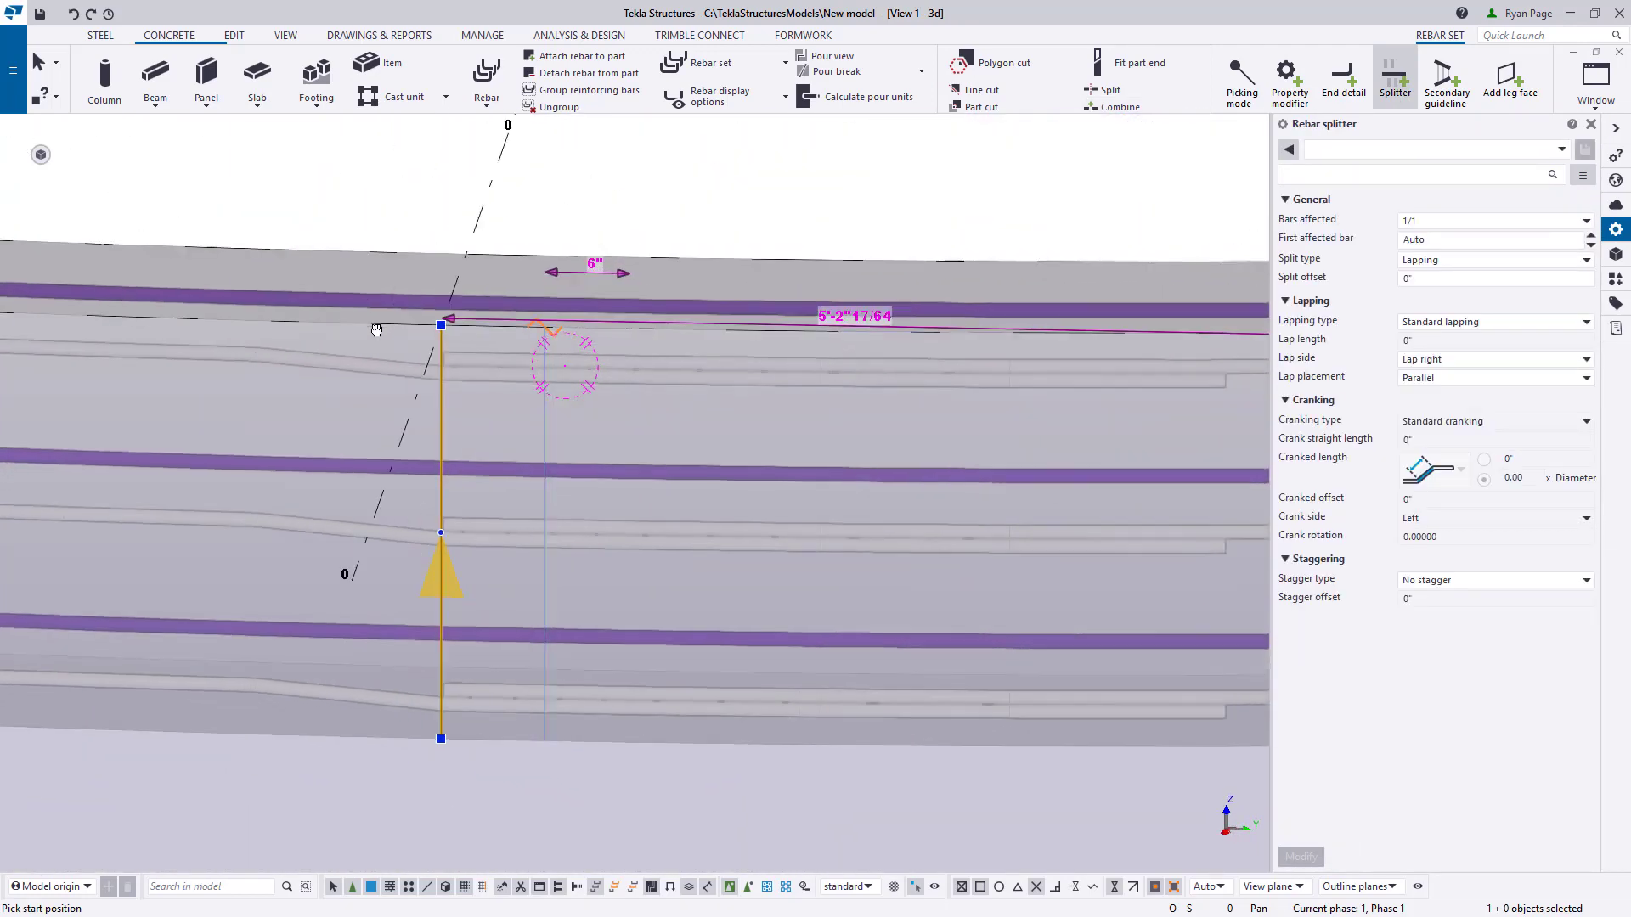
pyautogui.rightClick(421, 318)
pyautogui.click(486, 328)
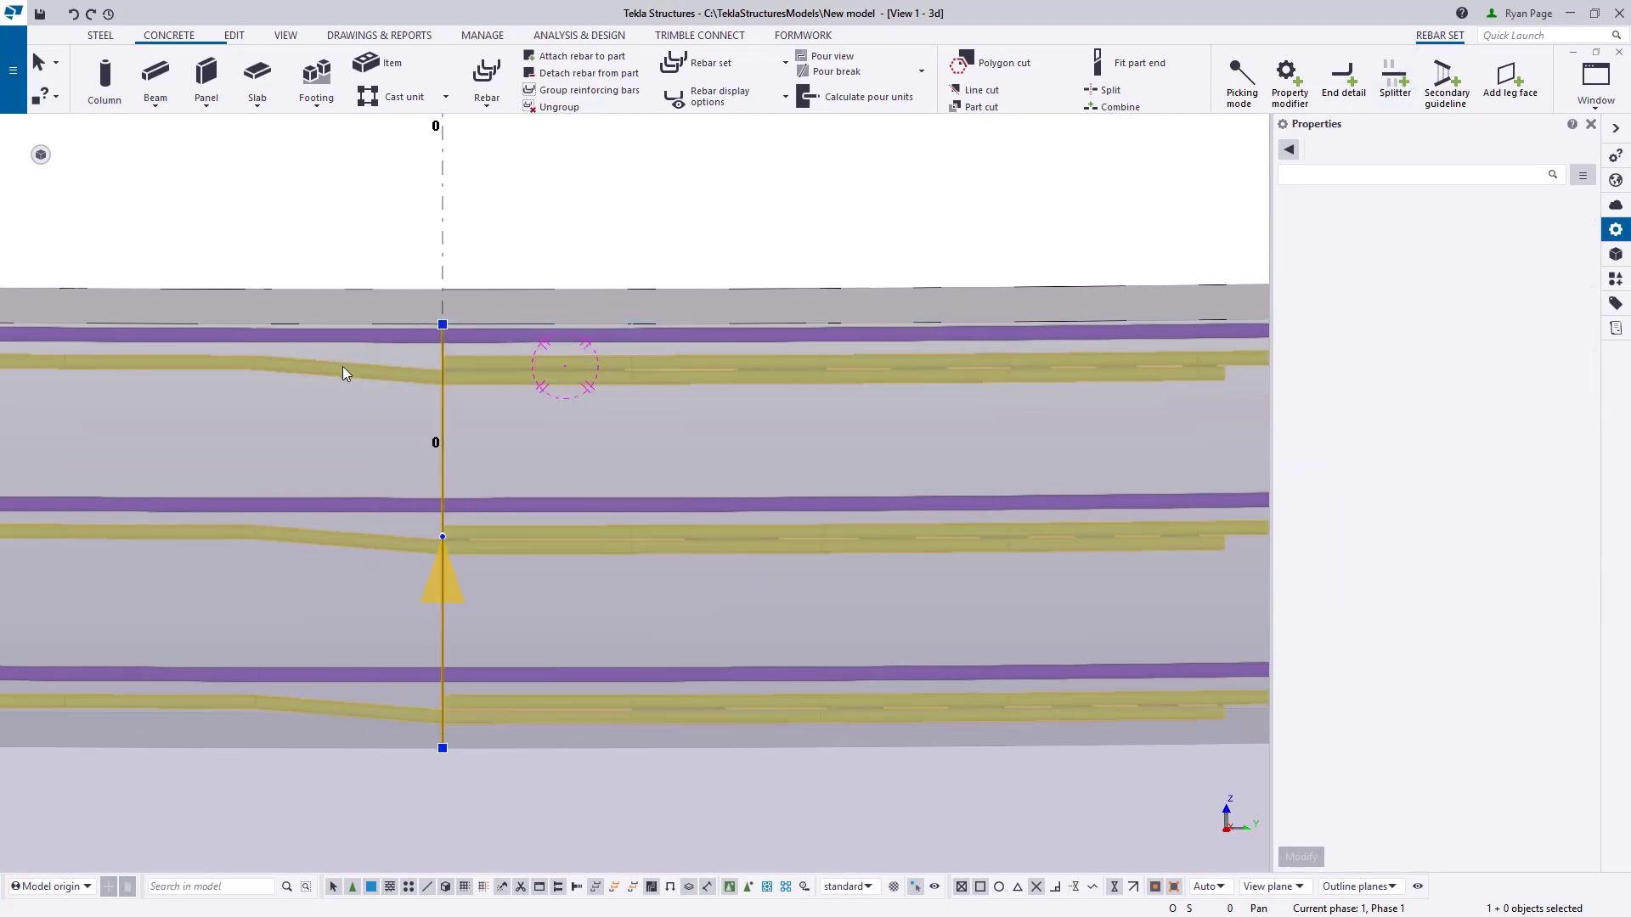
# - Begin a construction arc in plan view, centred on the wall's origin, with an arc length of 25'-5"
pyautogui.scroll(-3, 513, 386)
pyautogui.keyDown('ctrl'); pyautogui.moveTo(515, 388); pyautogui.dragTo(600, 417, button='middle'); pyautogui.keyUp('ctrl')
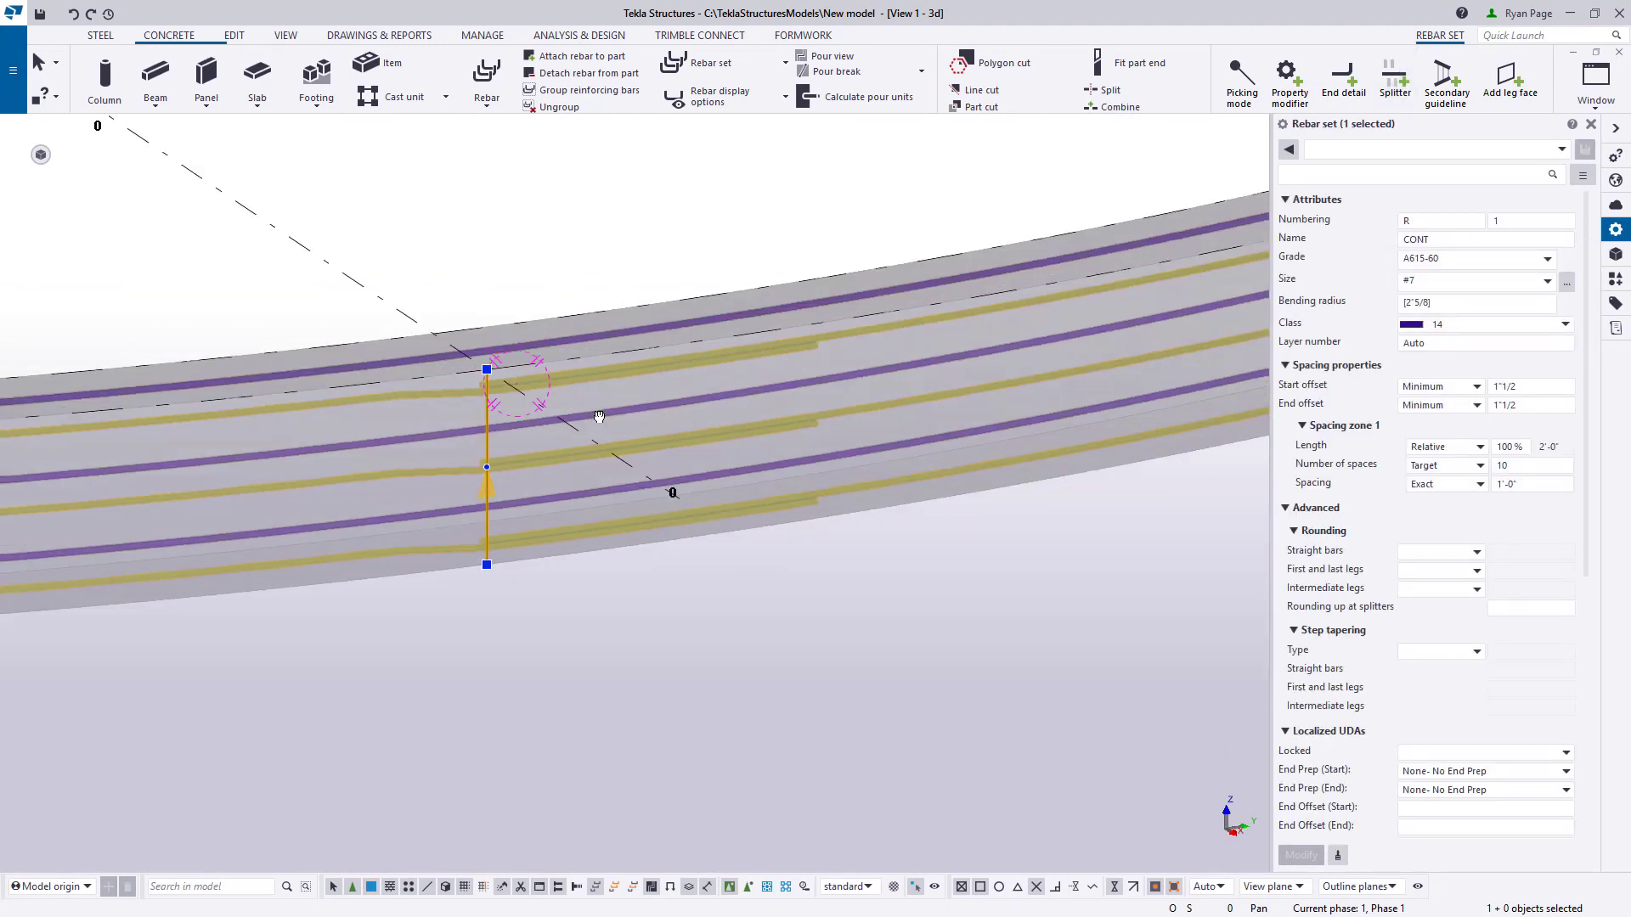
pyautogui.hotkey('ctrl', 'p')
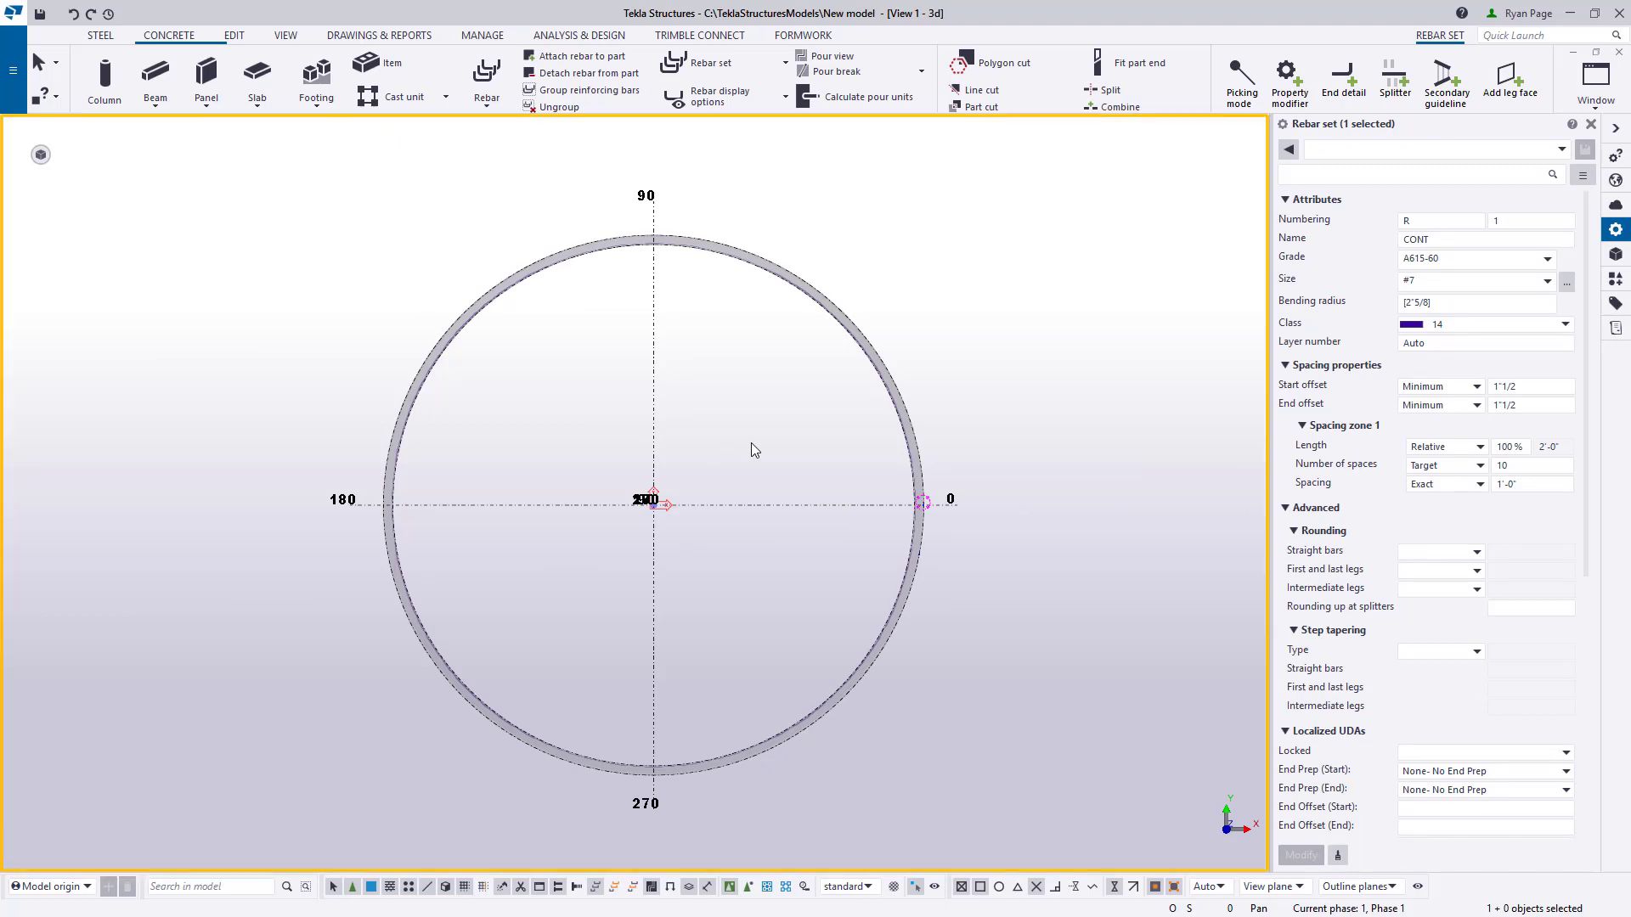
pyautogui.click(752, 443)
pyautogui.click(232, 34)
pyautogui.click(1046, 64)
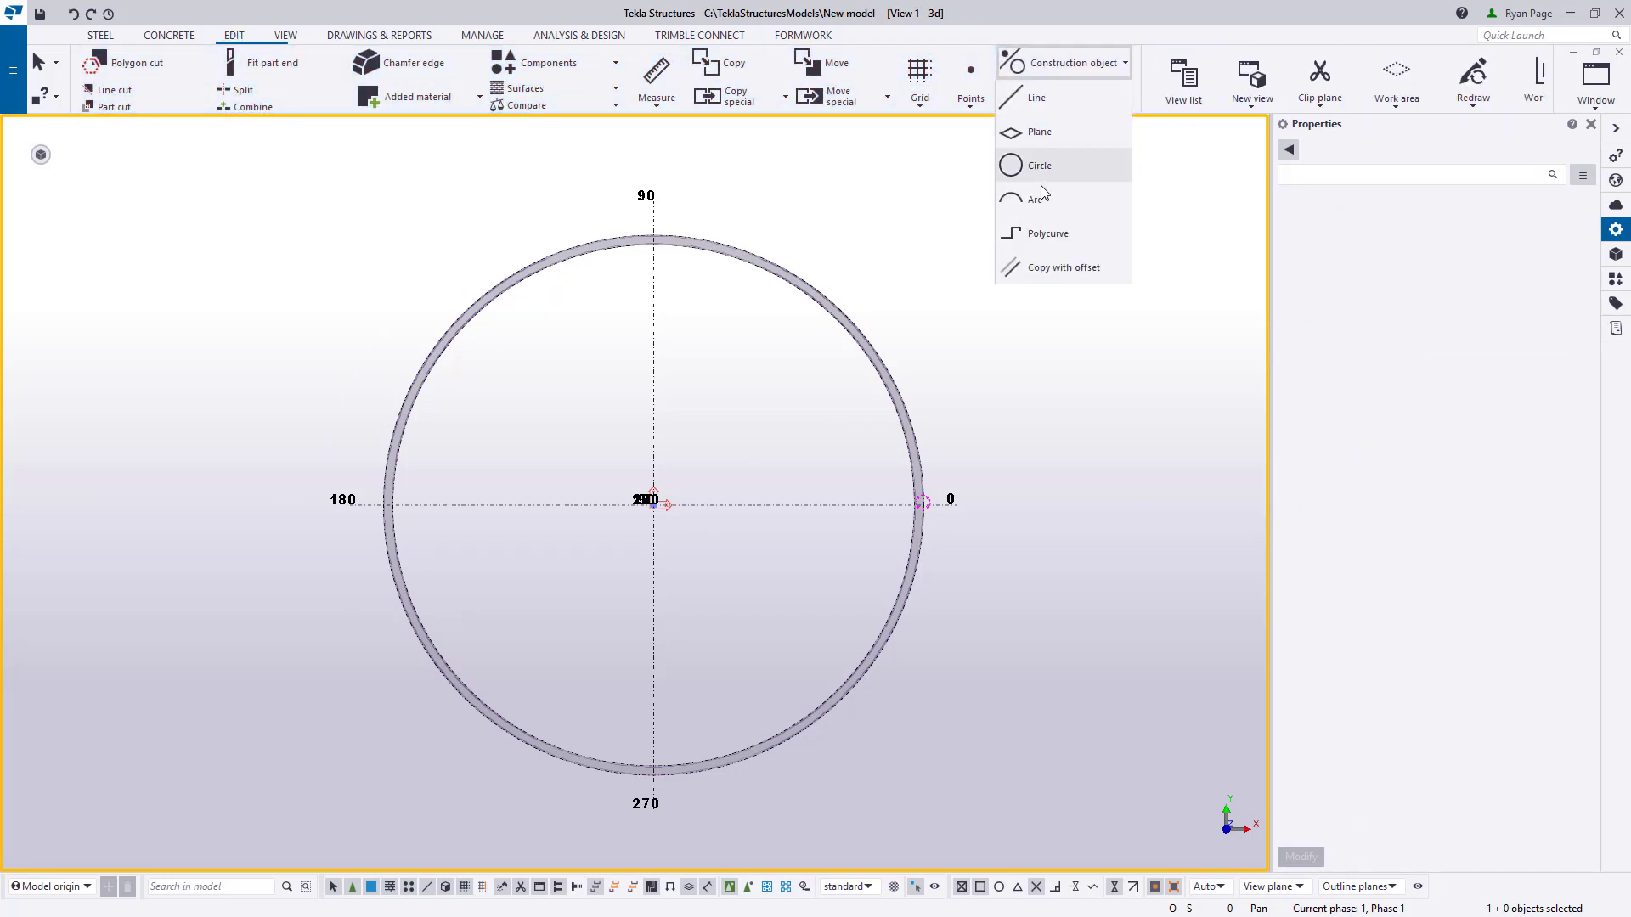
pyautogui.click(1041, 195)
pyautogui.scroll(3, 875, 382)
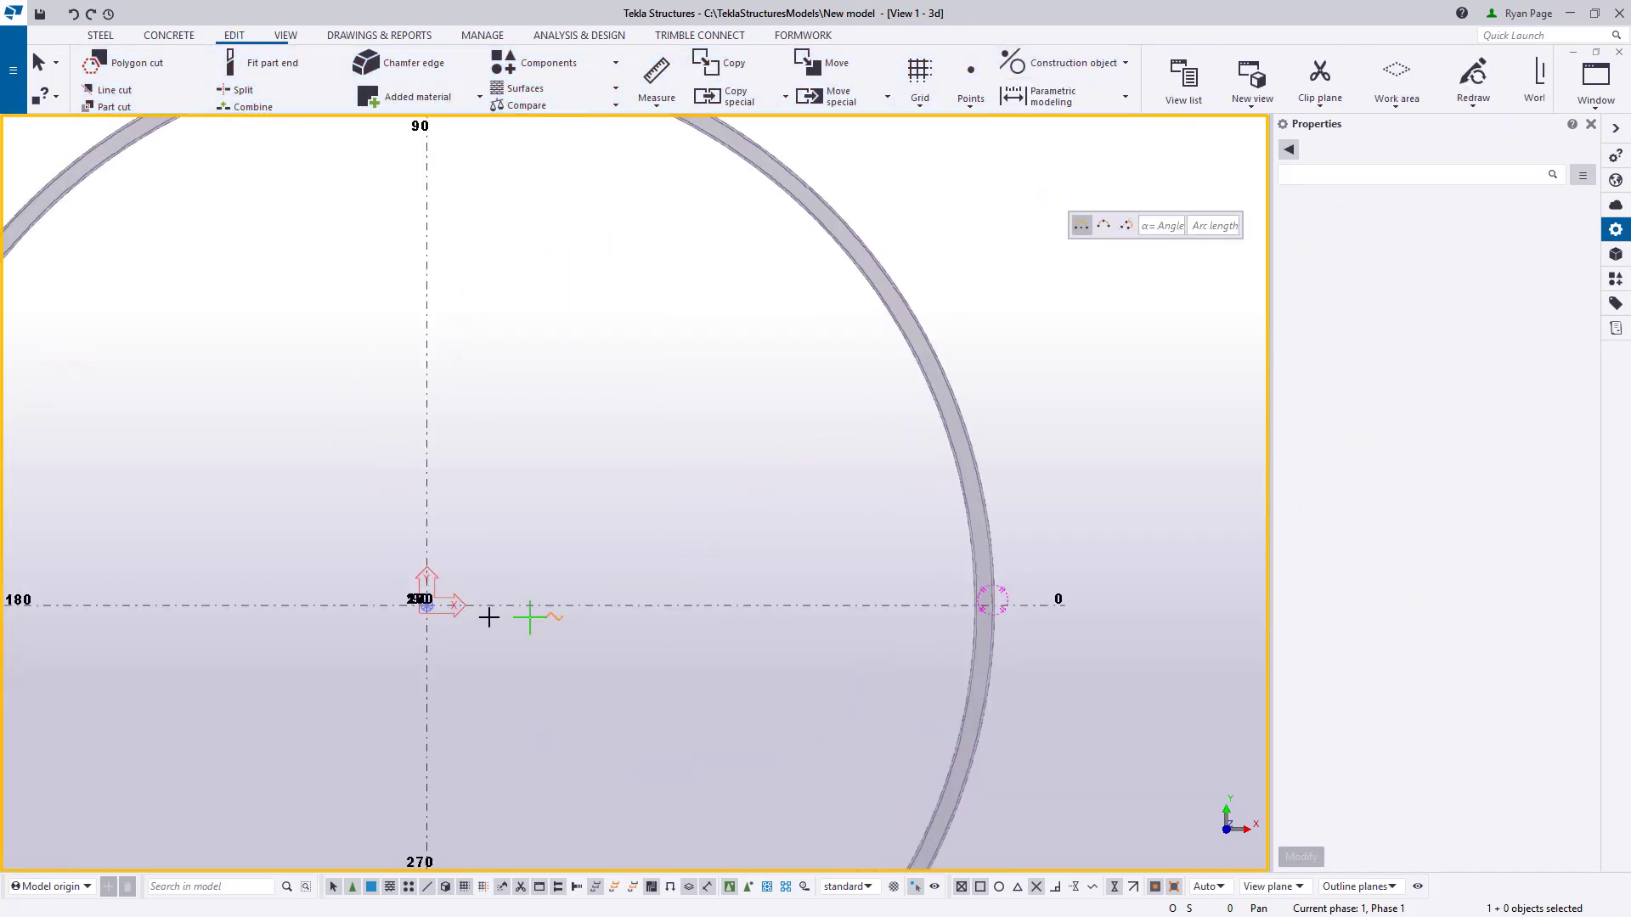
pyautogui.click(427, 605)
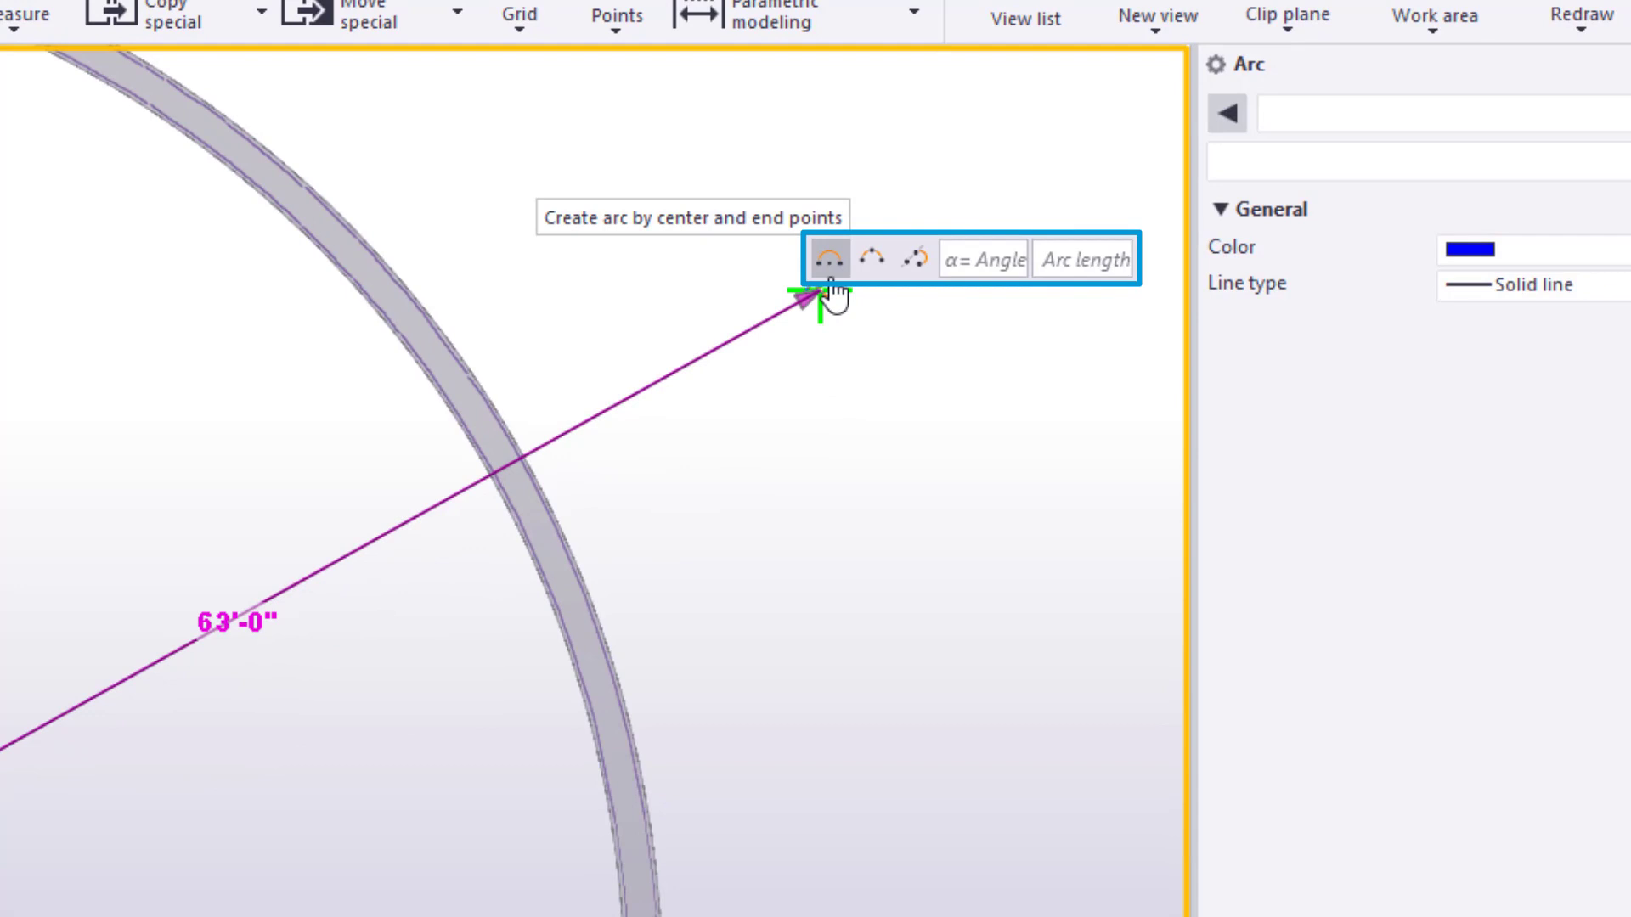
pyautogui.click(1044, 252)
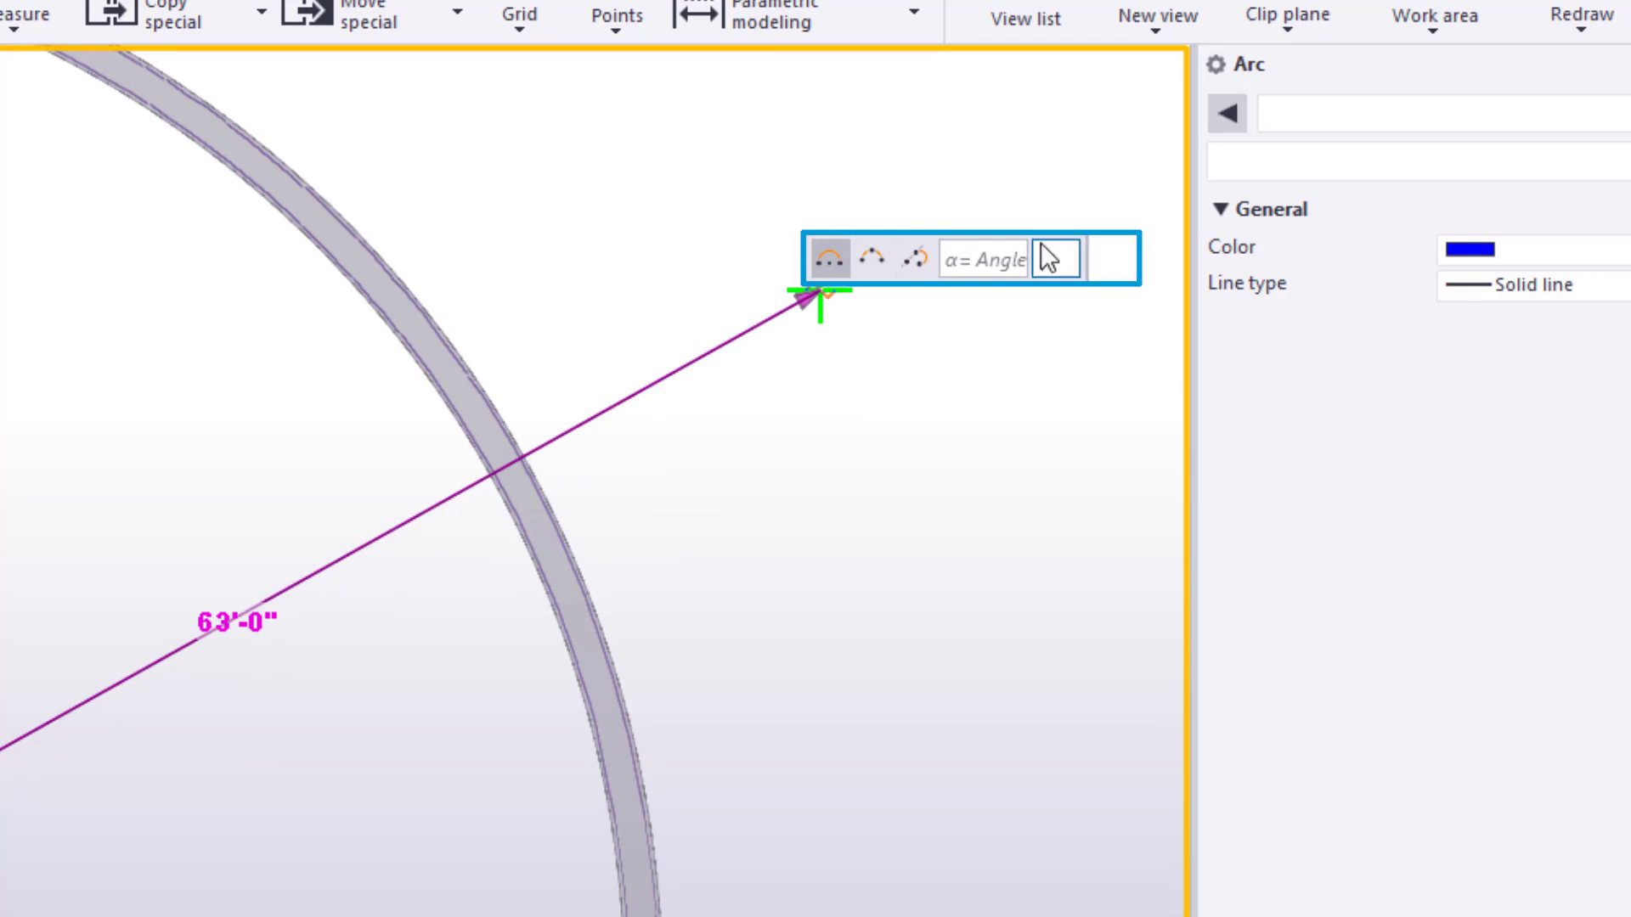
pyautogui.write("25'5")
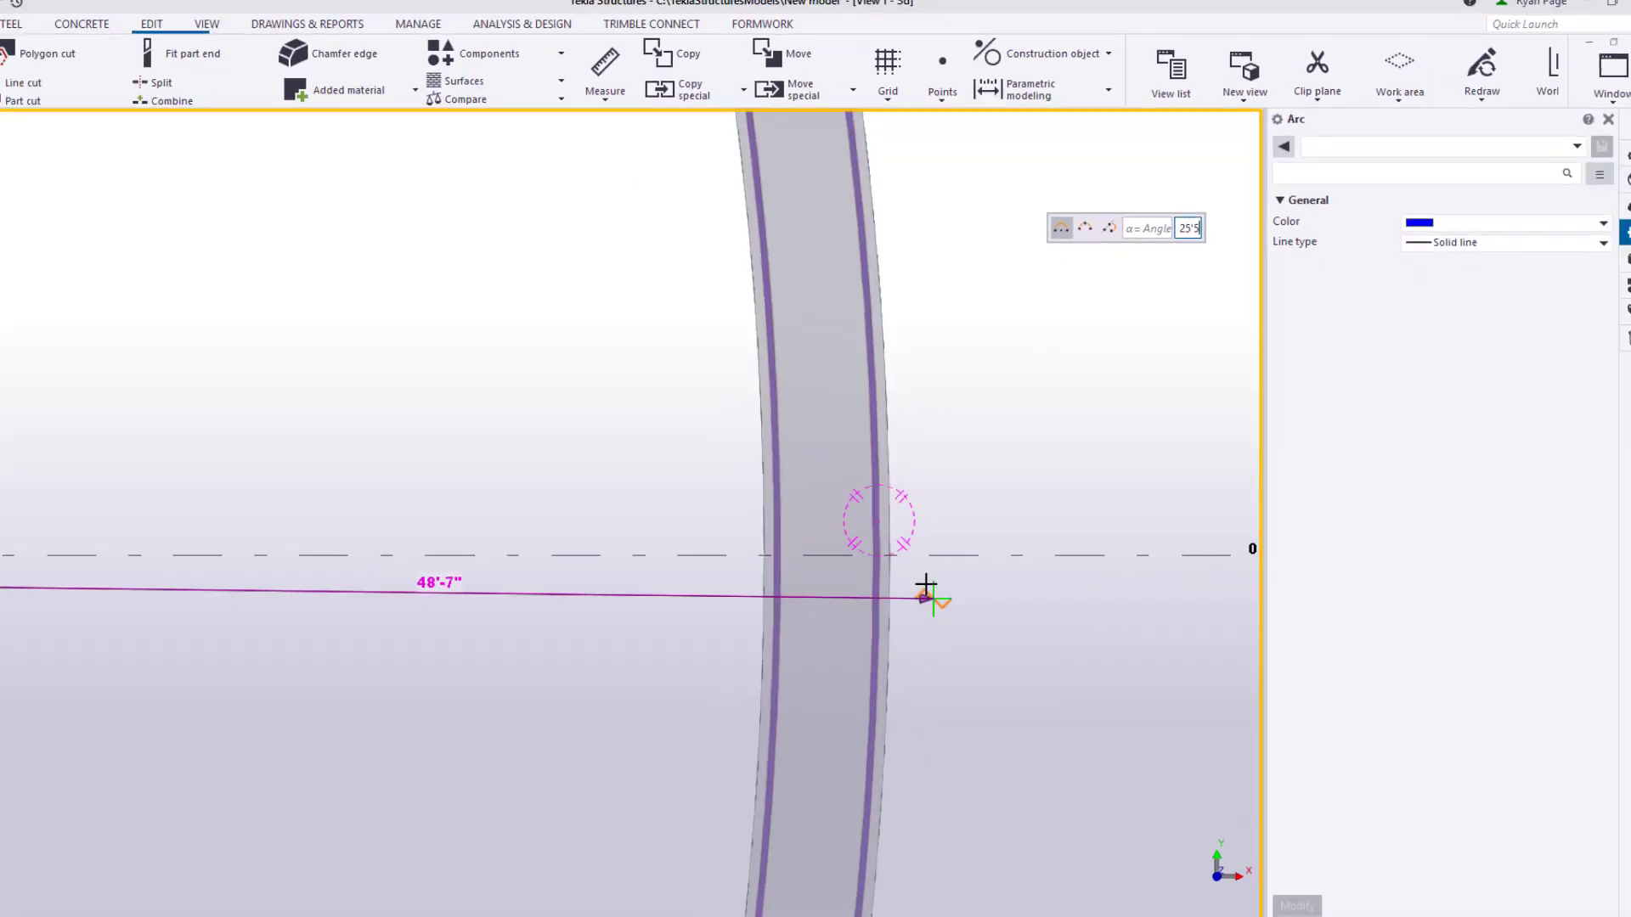
# - Start the arc at gridline 0 on the outer rebar's inner edge with nearest-point snapping, and end it on the side towards gridline 90
pyautogui.scroll(5, 612, 831)
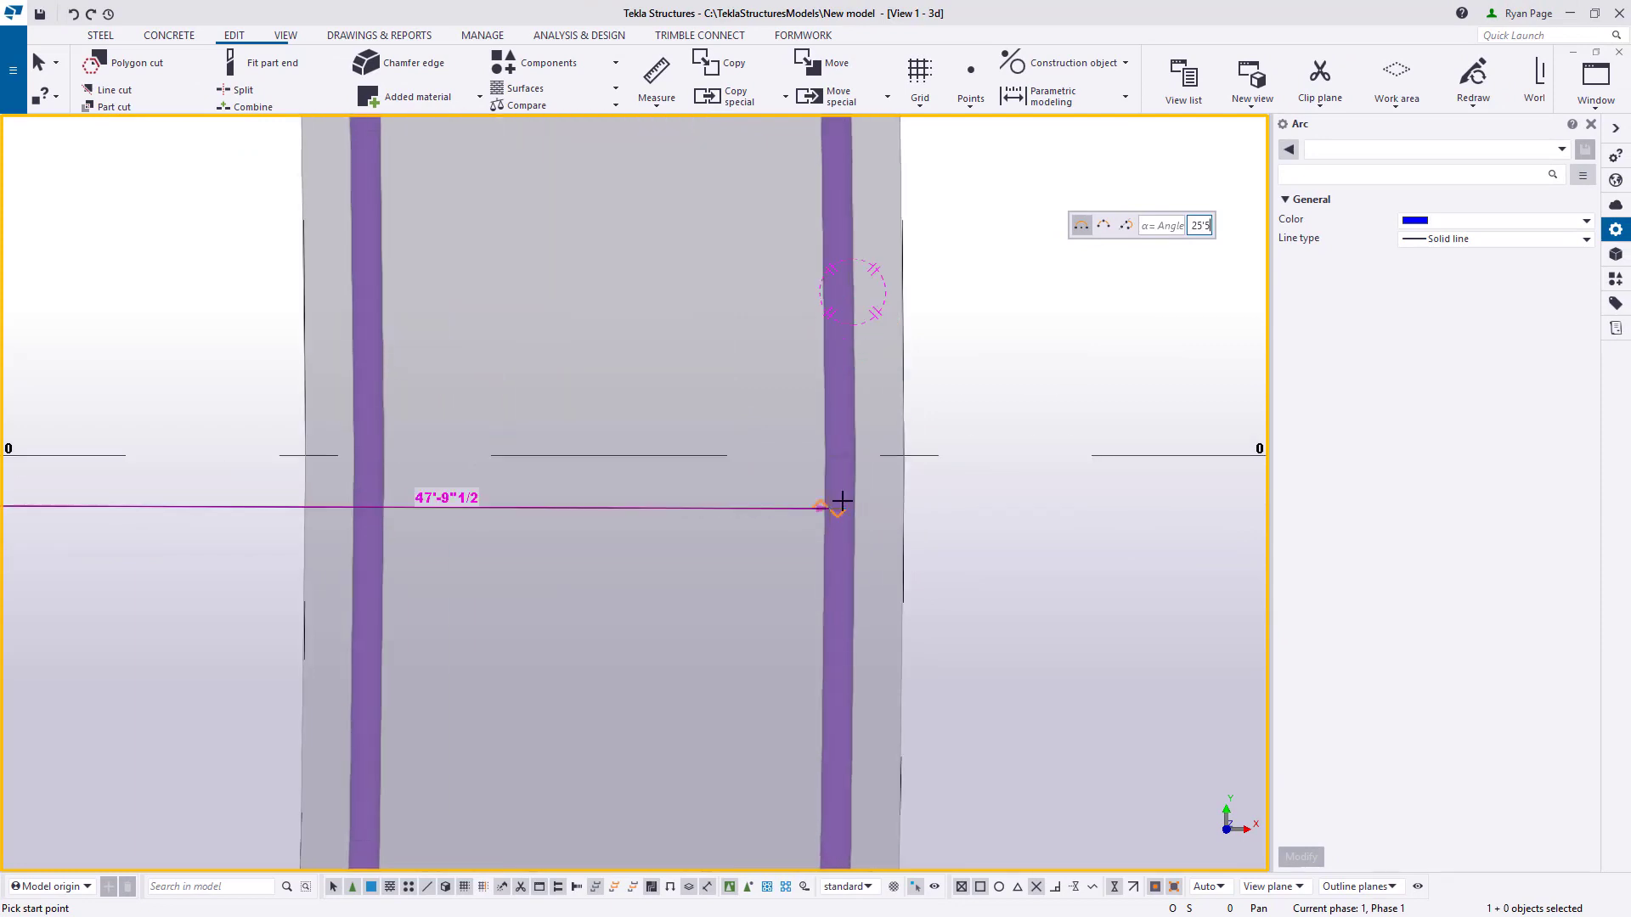
pyautogui.scroll(2, 837, 499)
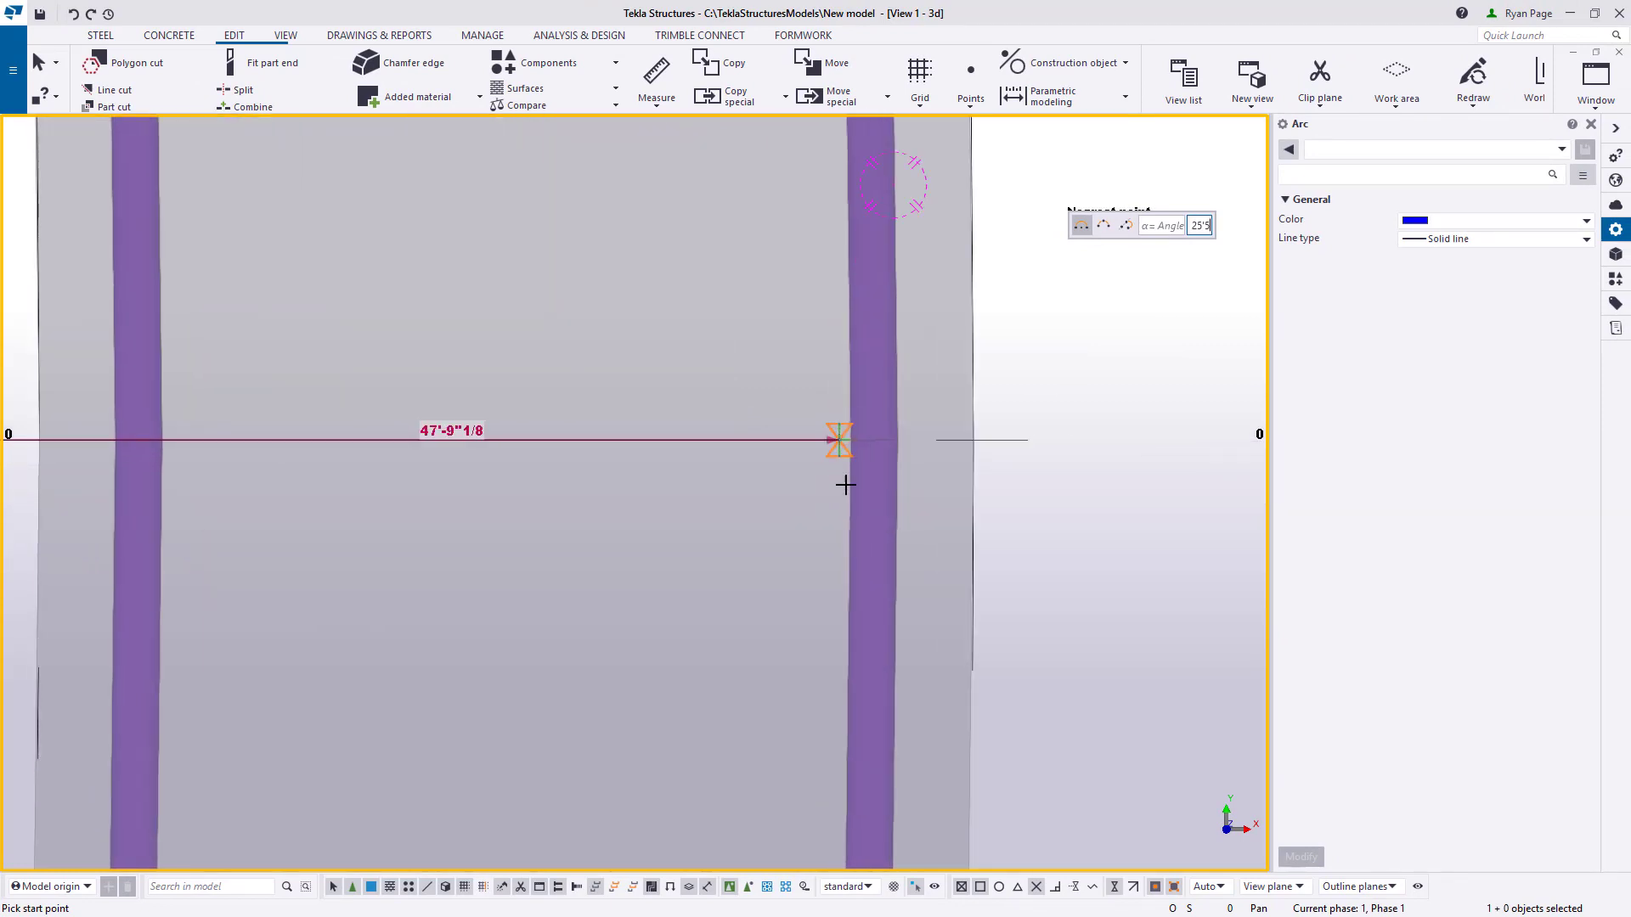
pyautogui.click(1111, 892)
pyautogui.scroll(3, 777, 399)
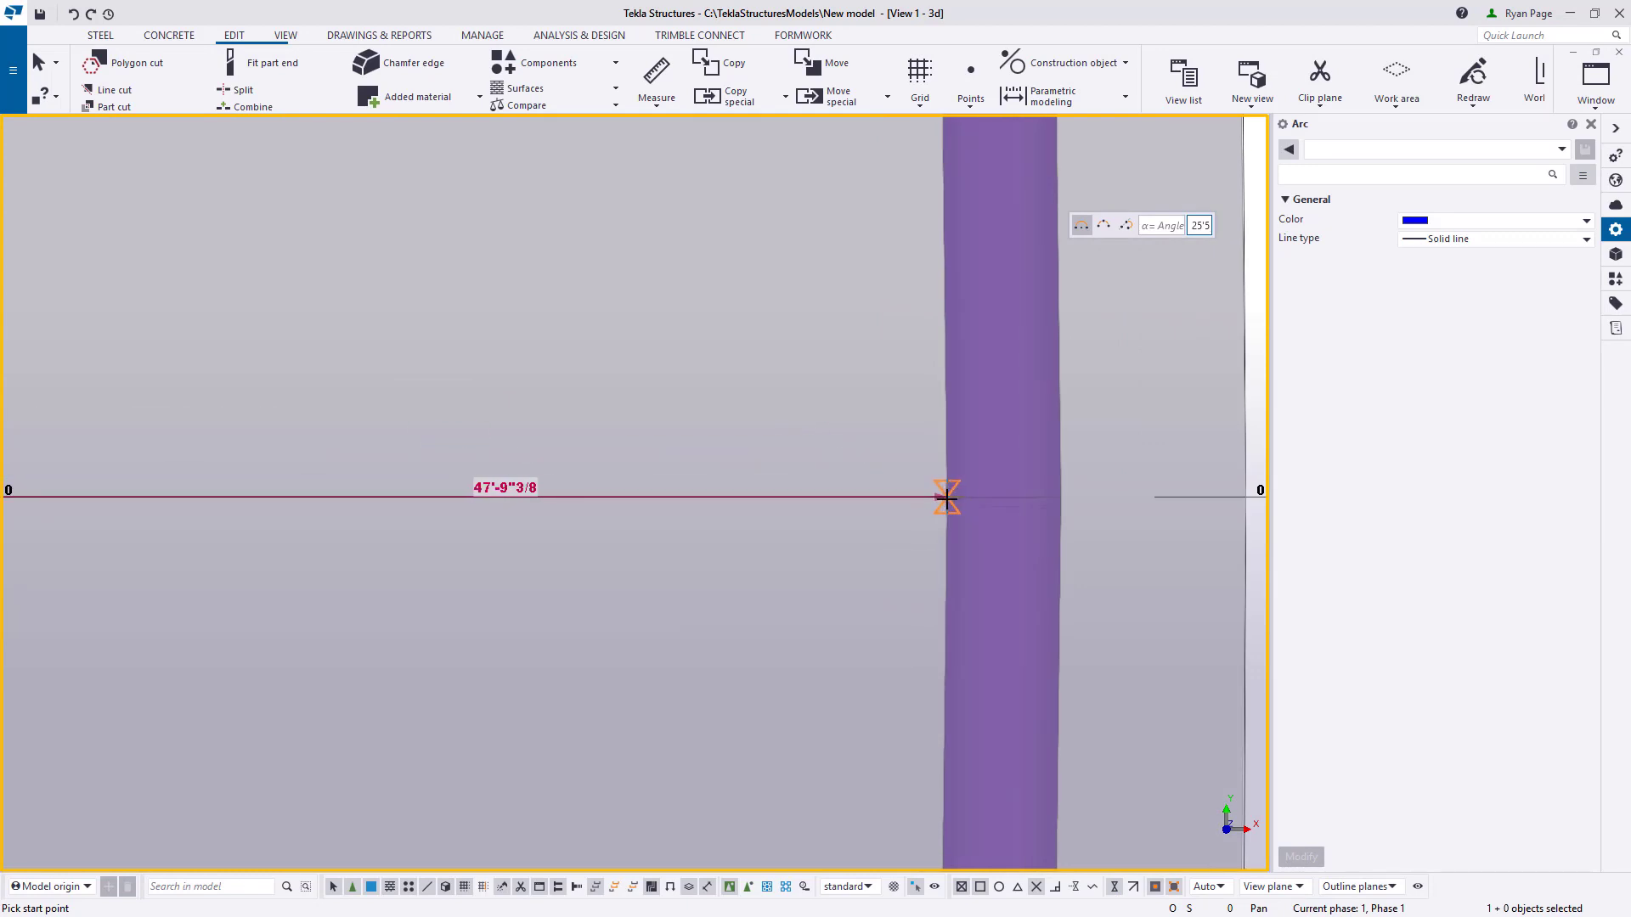
pyautogui.click(947, 497)
pyautogui.scroll(-5, 874, 520)
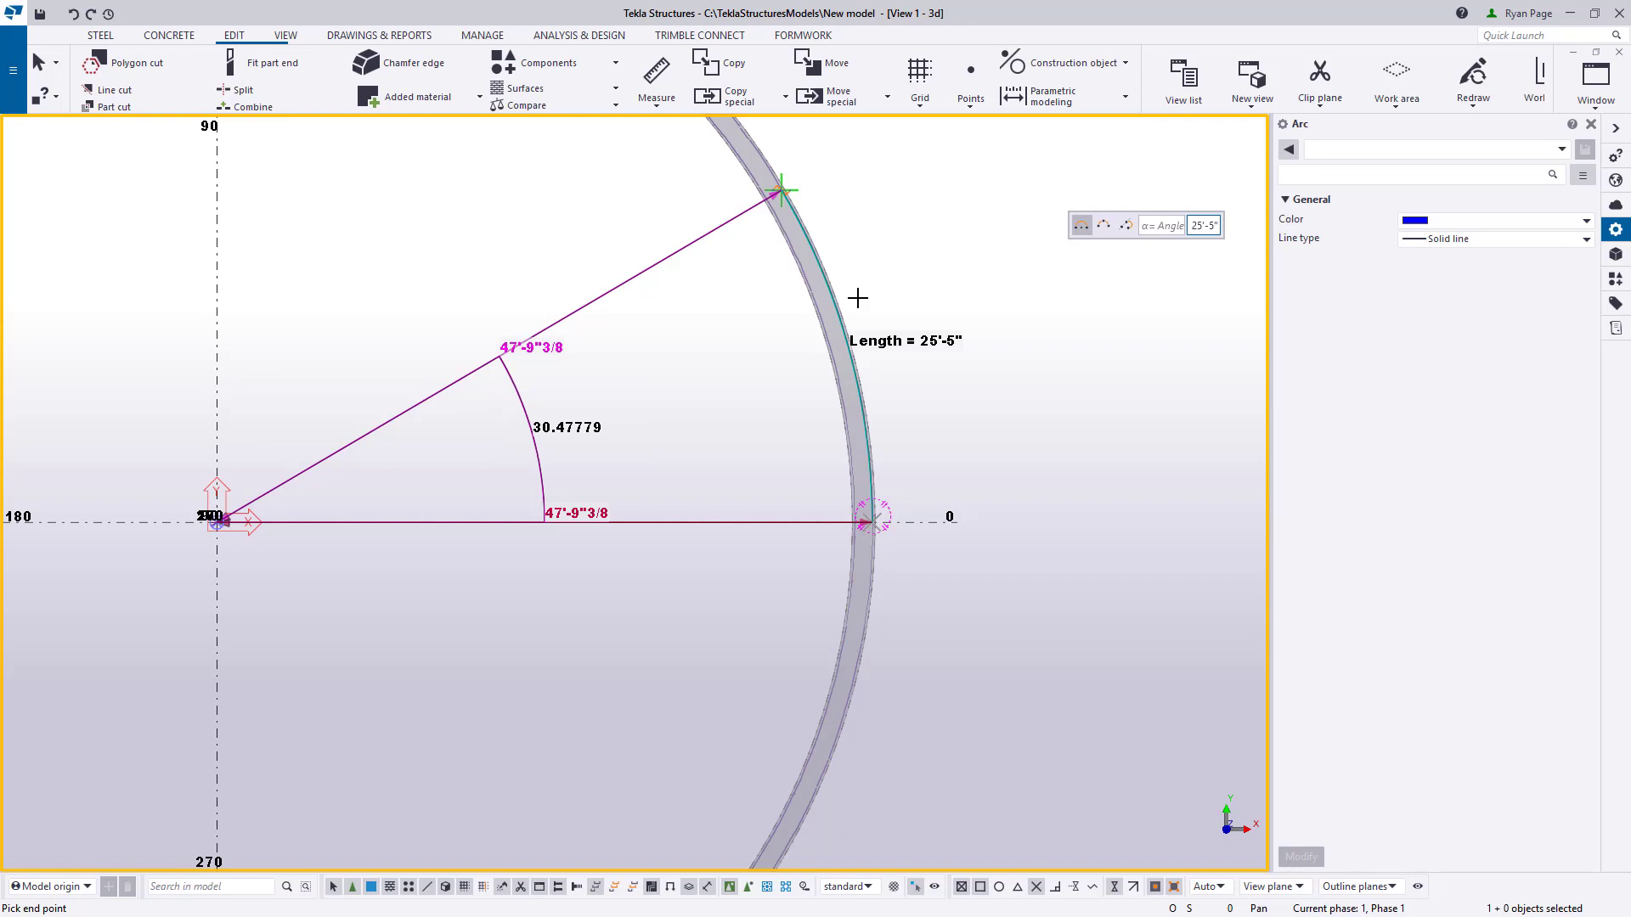
pyautogui.click(862, 295)
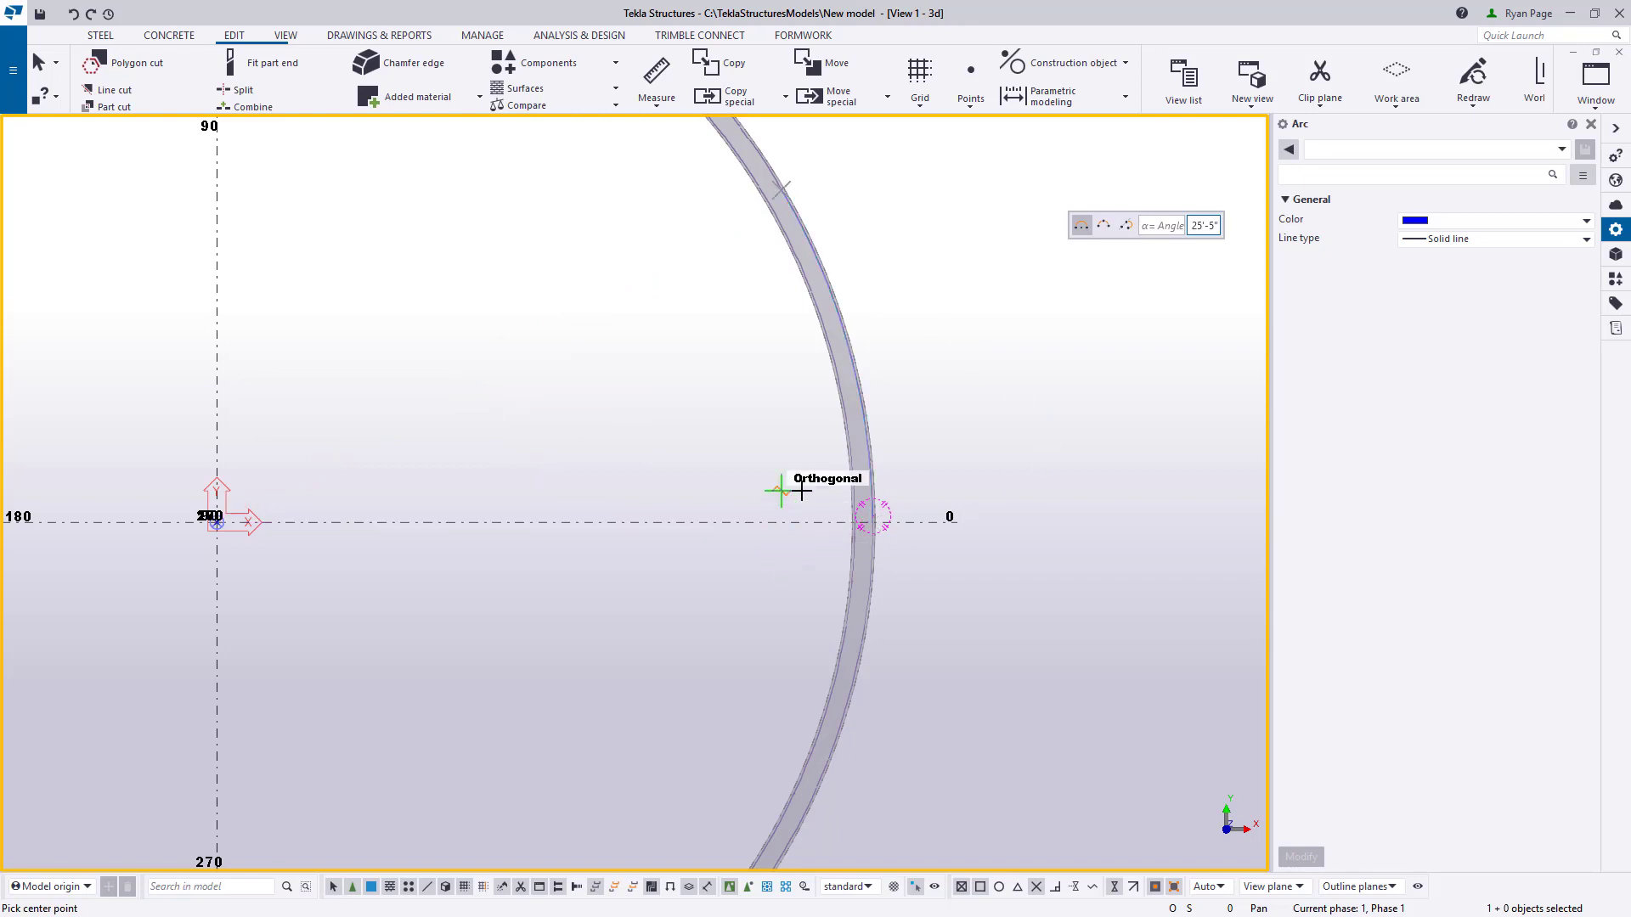
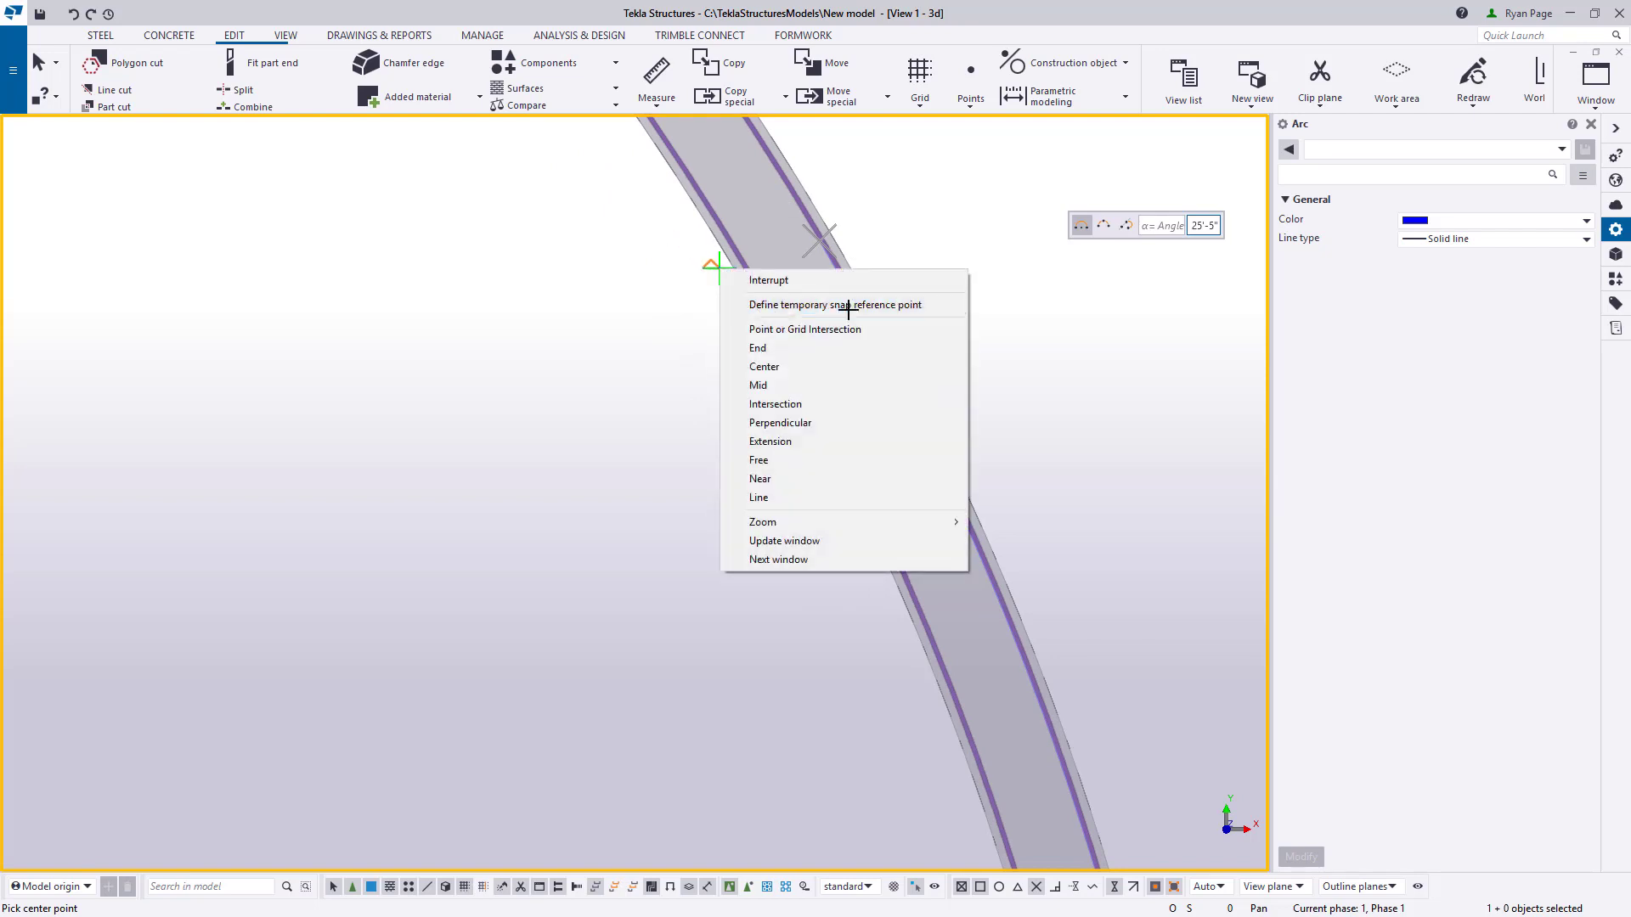
# - Finish the arc command and select the new construction arc running along the outer rebar from gridline 0
pyautogui.click(832, 282)
pyautogui.click(954, 512)
pyautogui.scroll(-2, 575, 331)
pyautogui.scroll(-3, 575, 331)
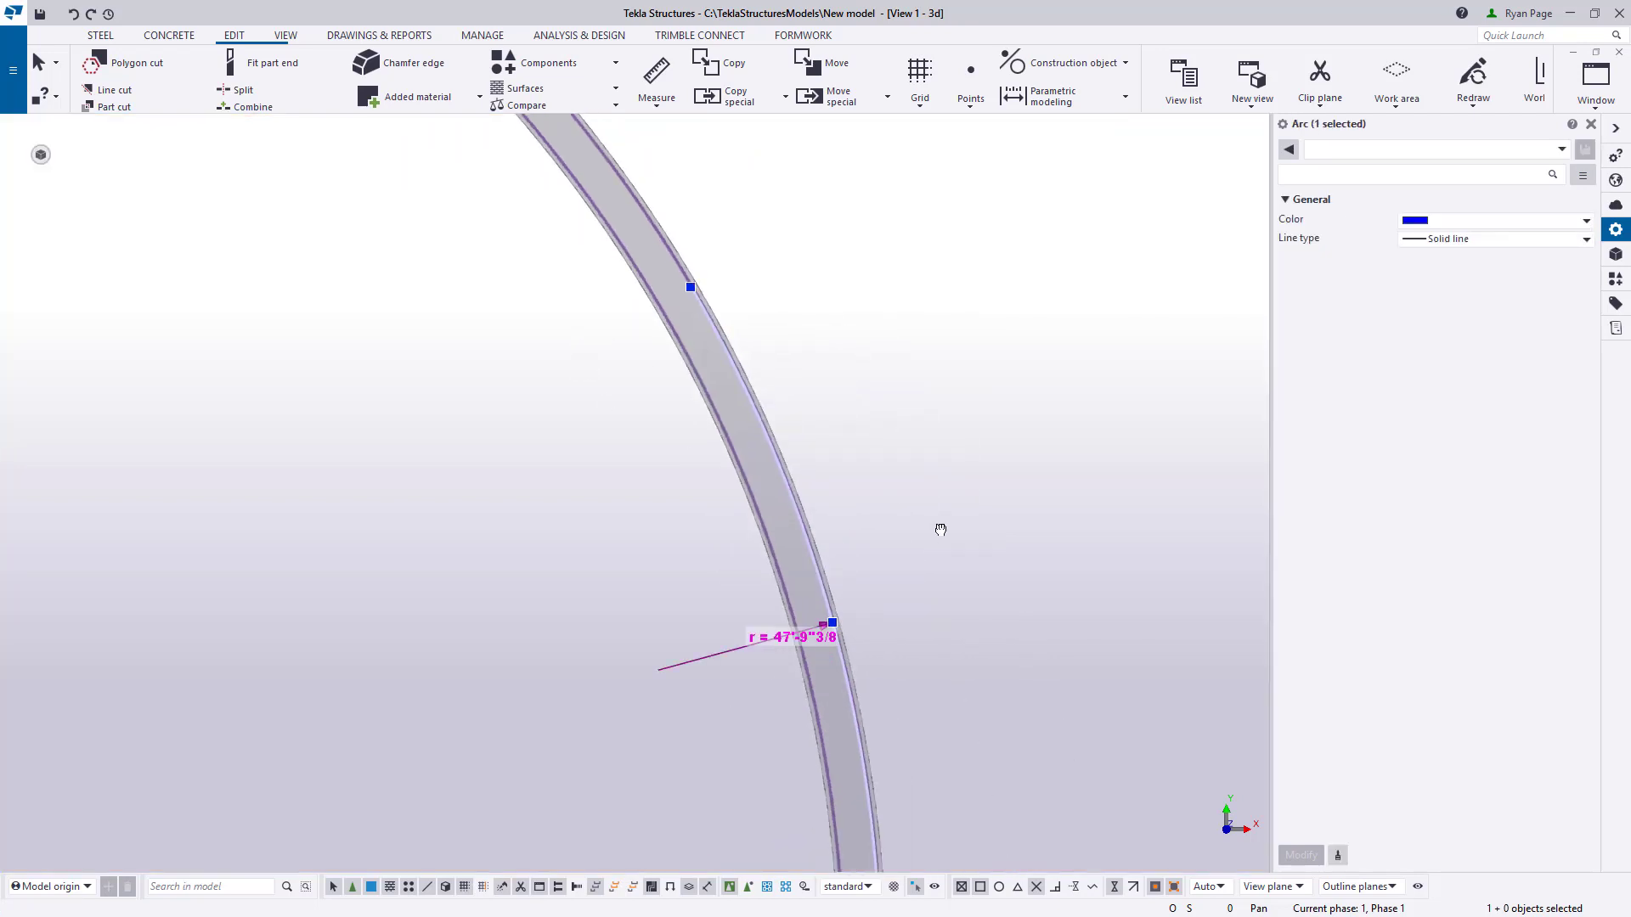
pyautogui.moveTo(941, 530); pyautogui.dragTo(971, 400, button='middle')
pyautogui.scroll(-4, 970, 399)
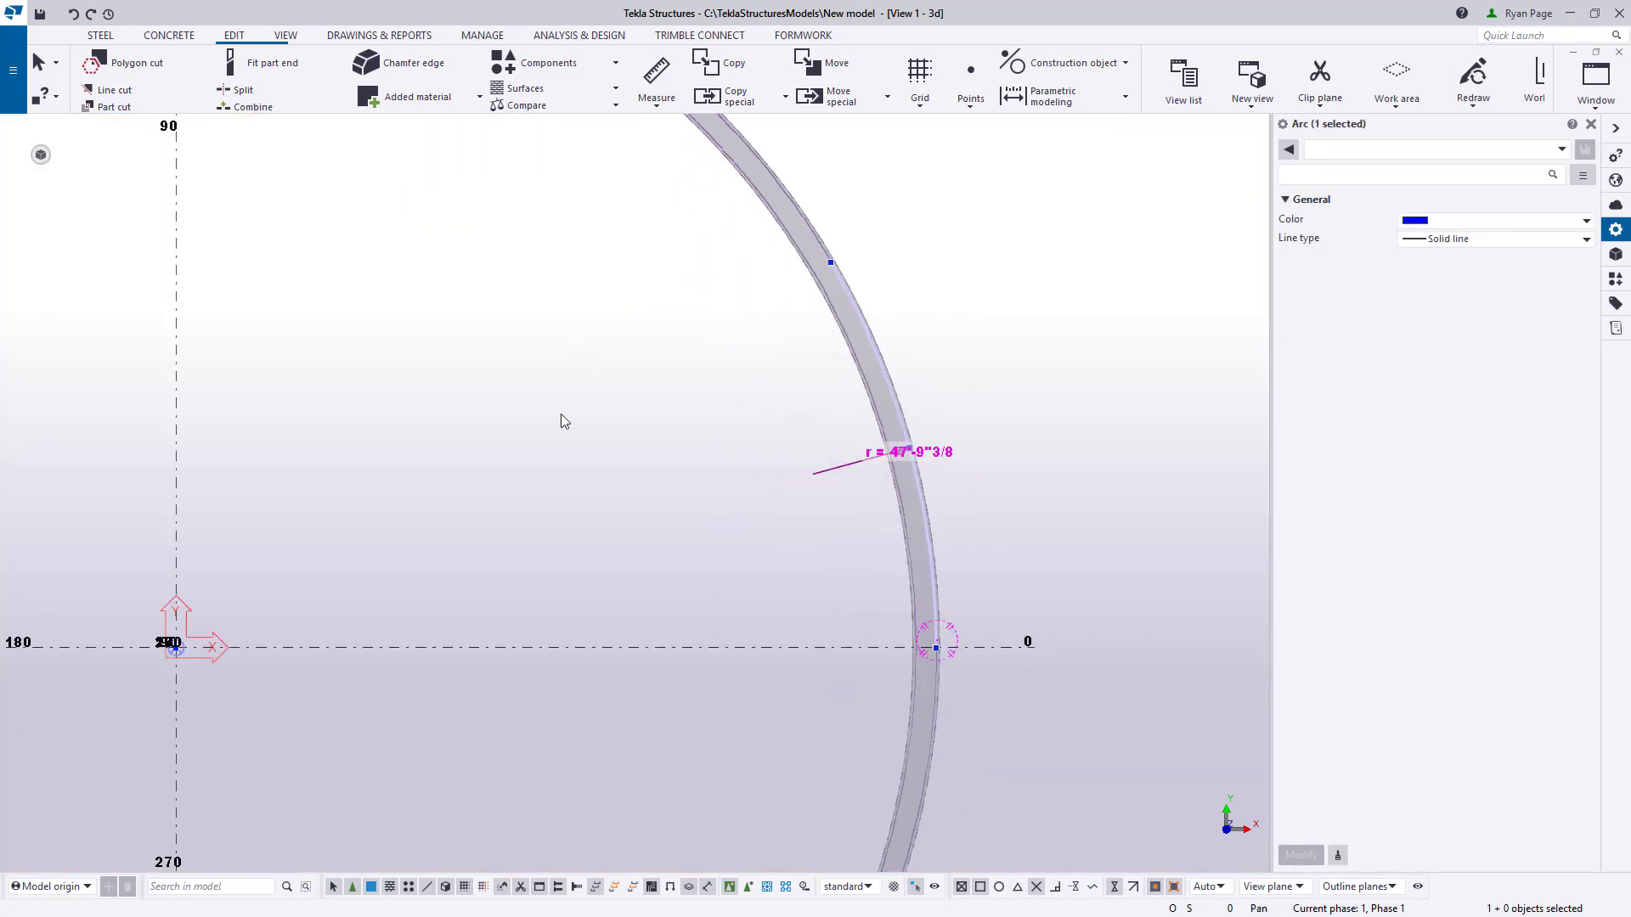
# - Measure the angle spanned by the construction arc about the wall's centre, from gridline 0 to the arc's other end
pyautogui.click(656, 101)
pyautogui.click(639, 233)
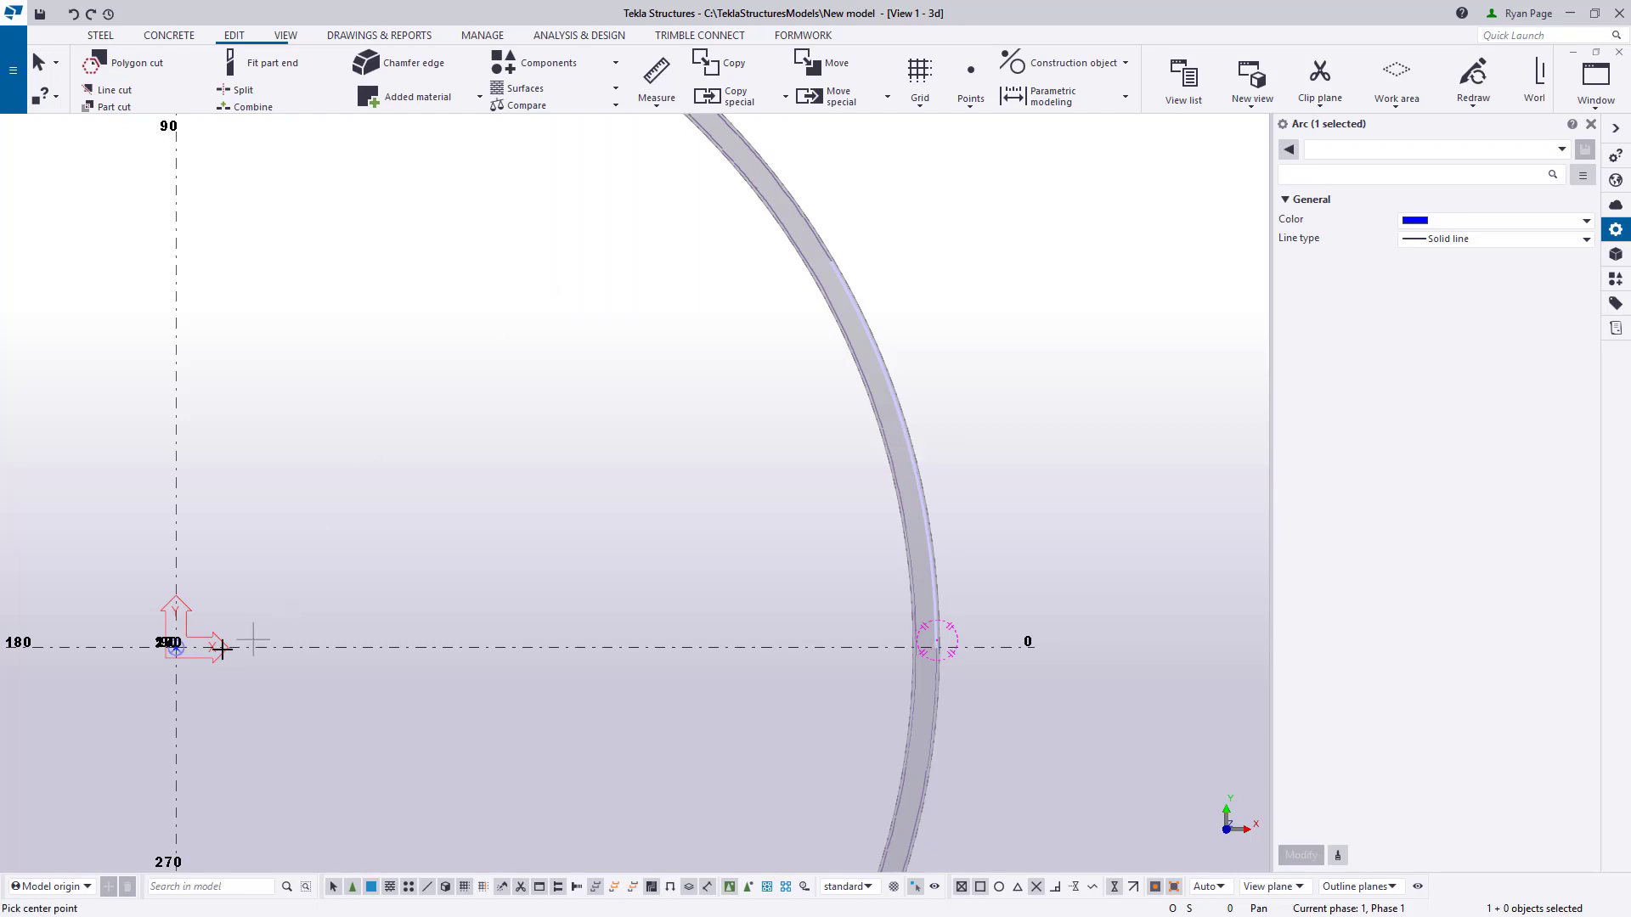
pyautogui.click(174, 646)
pyautogui.scroll(4, 1005, 613)
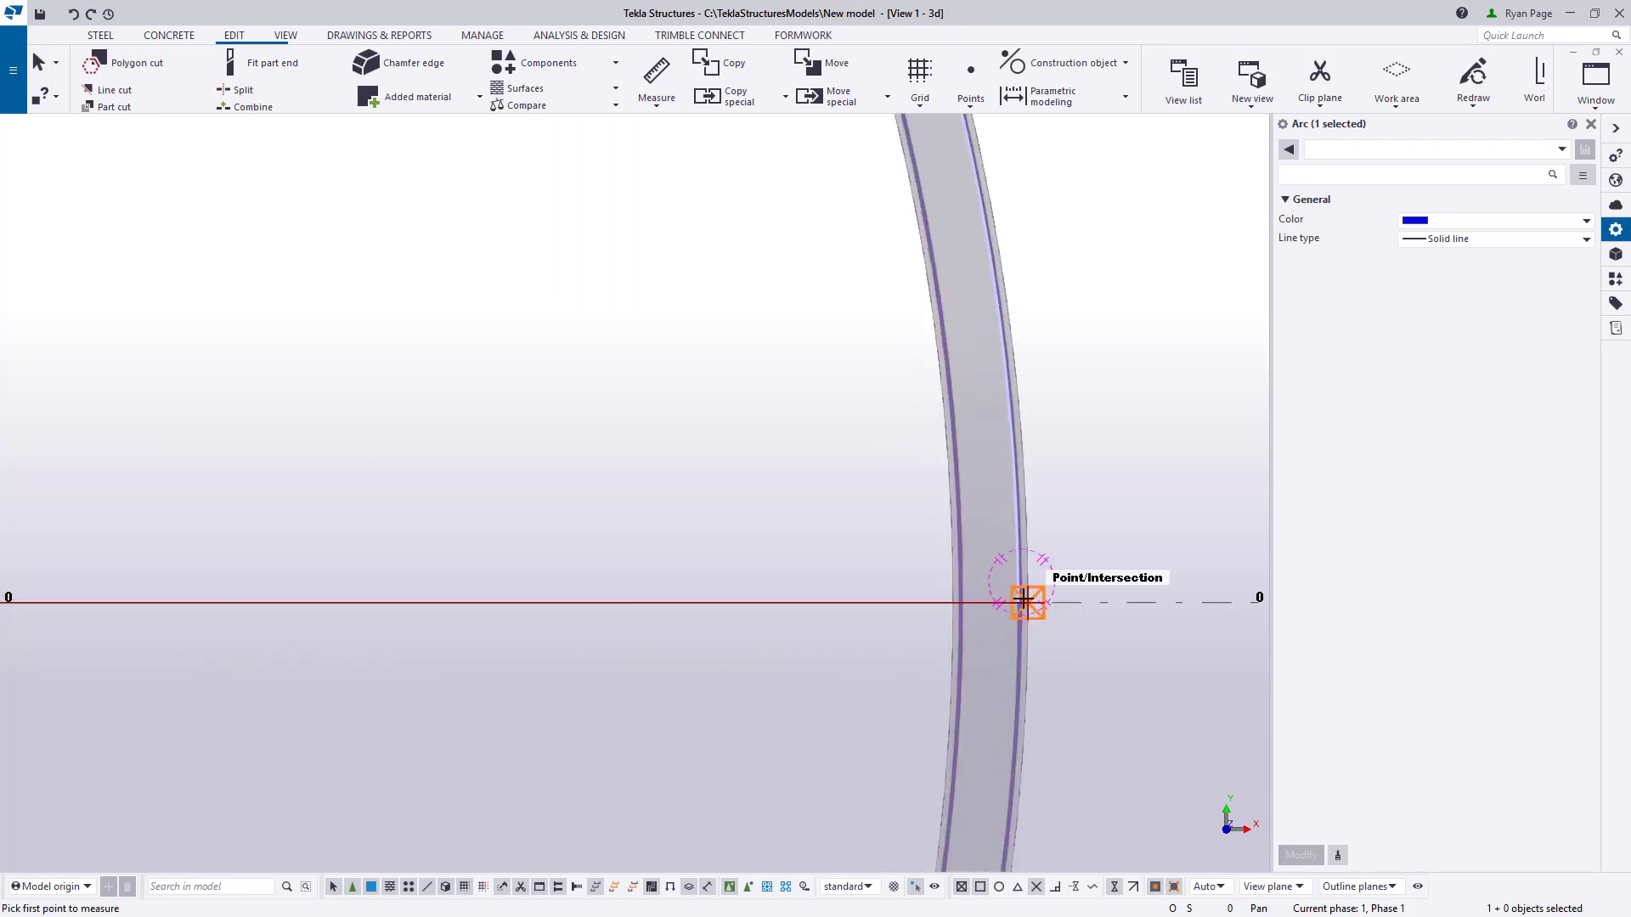
pyautogui.click(1018, 598)
pyautogui.scroll(-2, 973, 675)
pyautogui.scroll(5, 920, 600)
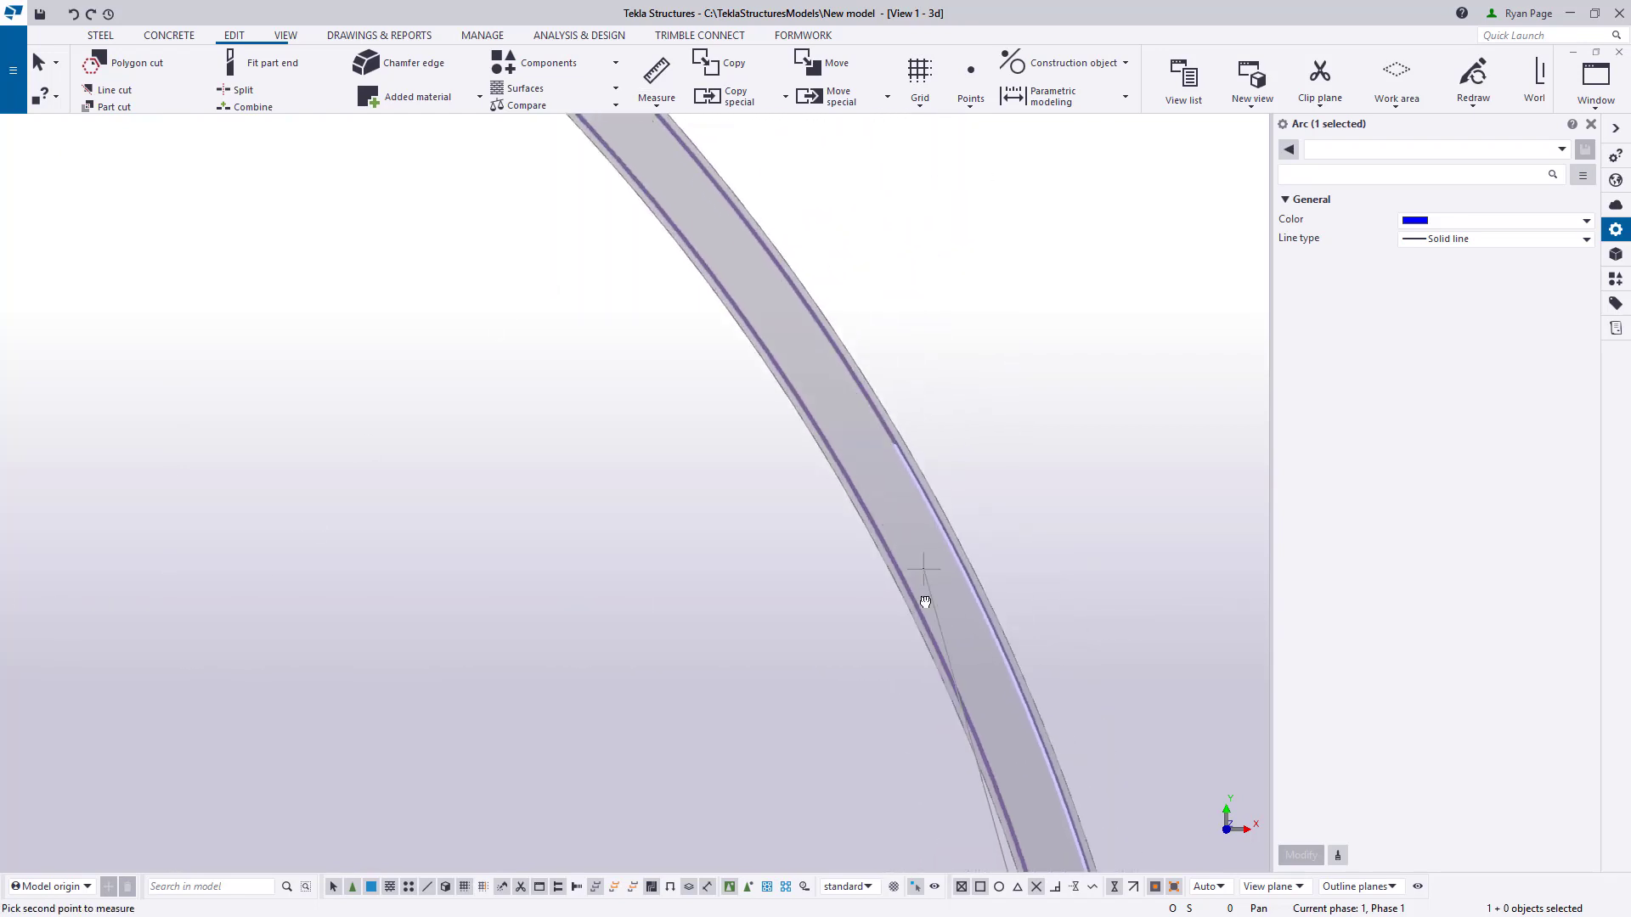
pyautogui.click(924, 508)
pyautogui.scroll(-4, 764, 331)
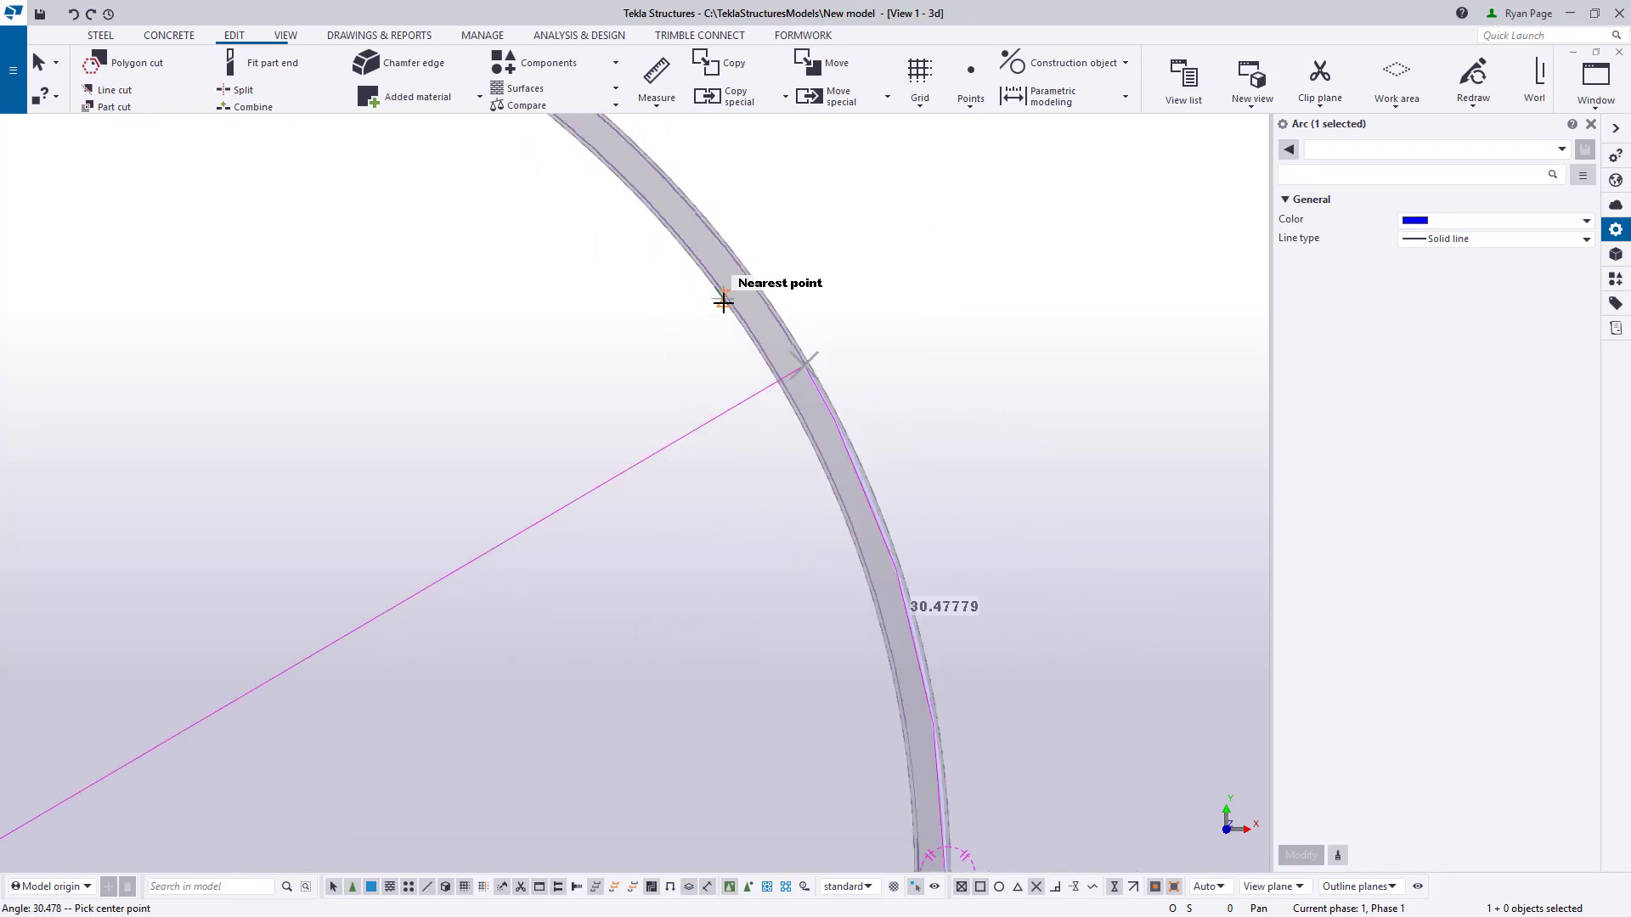
pyautogui.rightClick(1002, 380)
pyautogui.click(1047, 394)
# - Select the rebar splitter at gridline 0 on the outer-face bars and start a rotational copy of it
pyautogui.scroll(4, 858, 601)
pyautogui.moveTo(856, 502); pyautogui.dragTo(931, 319, button='middle')
pyautogui.scroll(-2, 934, 323)
pyautogui.scroll(4, 994, 554)
pyautogui.keyDown('ctrl'); pyautogui.moveTo(971, 574); pyautogui.dragTo(975, 636, button='middle'); pyautogui.keyUp('ctrl')
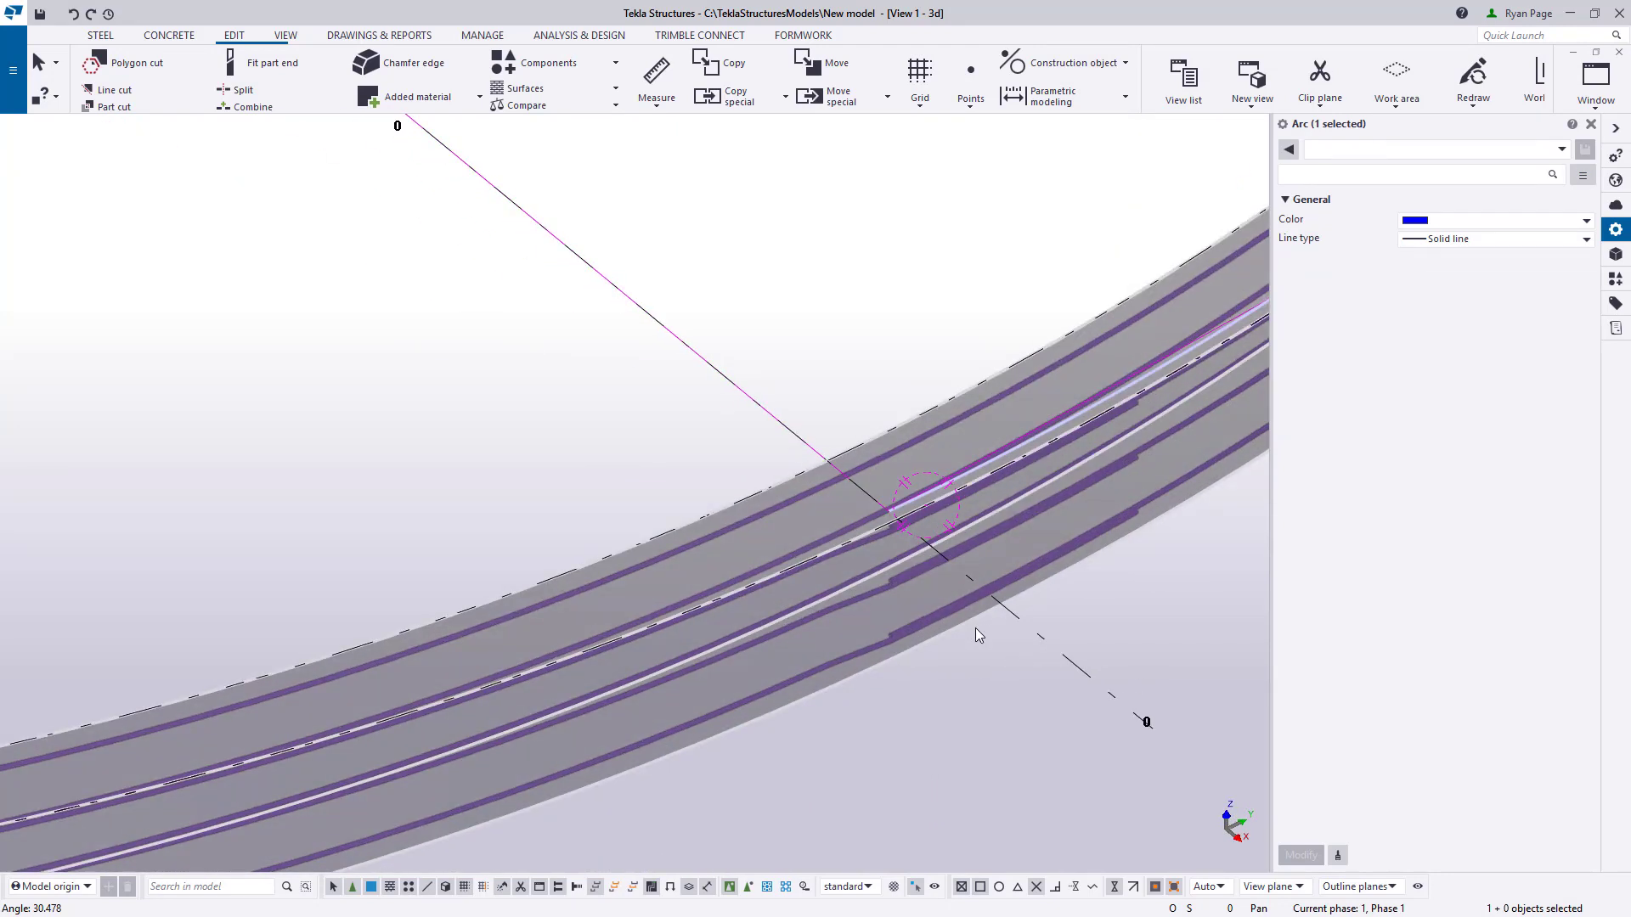
pyautogui.keyDown('ctrl'); pyautogui.moveTo(1021, 587); pyautogui.dragTo(890, 487, button='middle'); pyautogui.keyUp('ctrl')
pyautogui.click(917, 508)
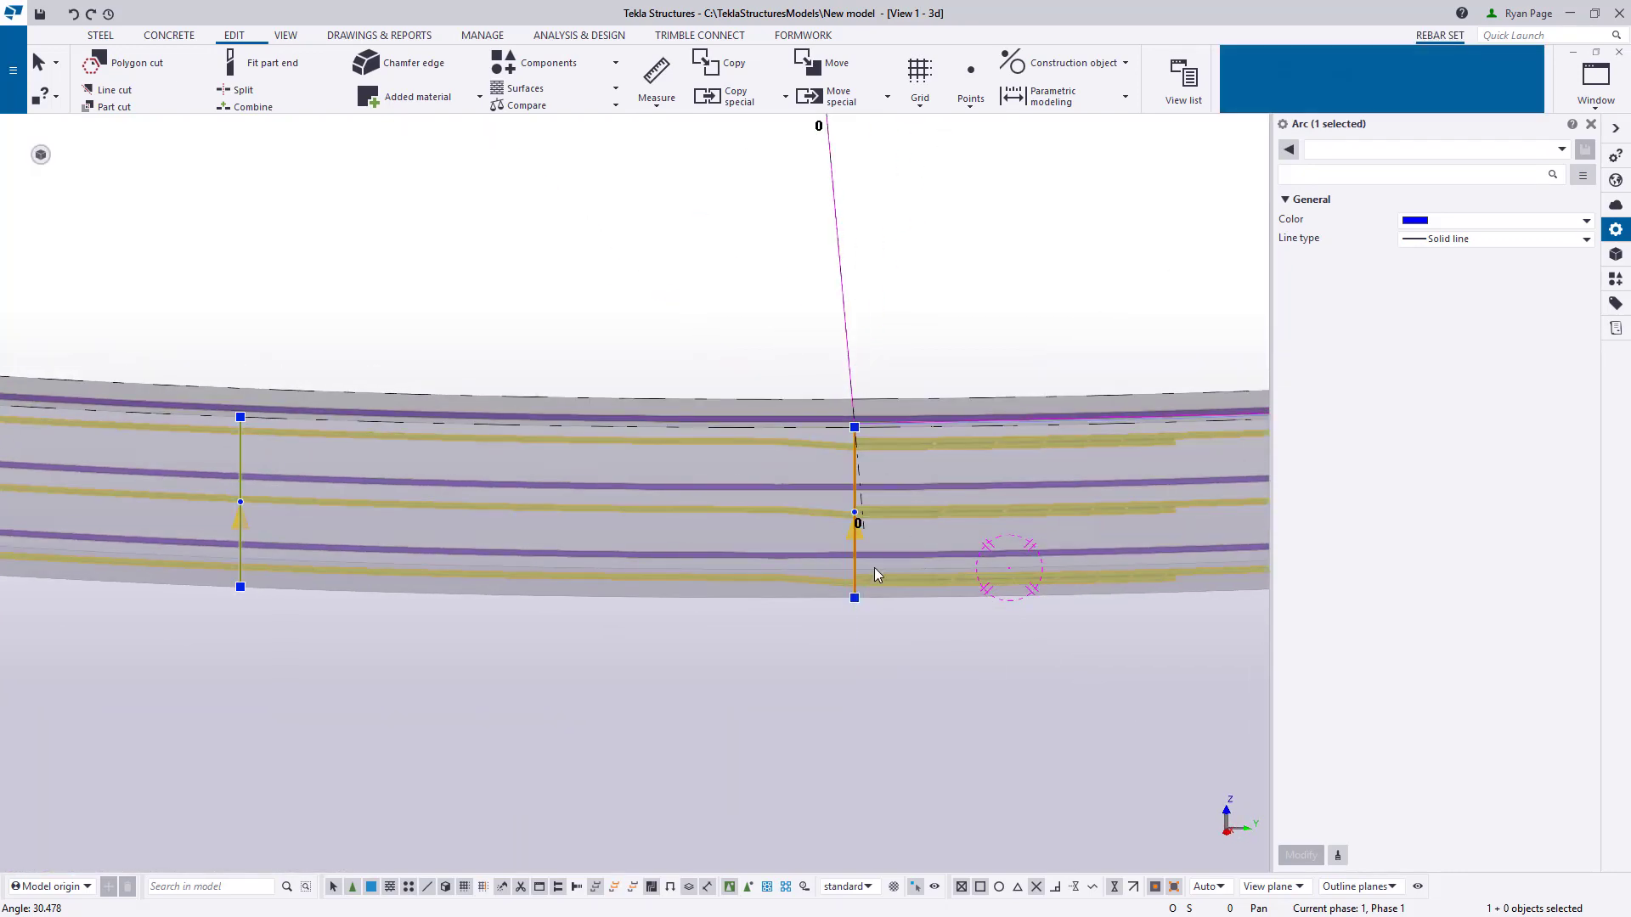
pyautogui.click(856, 561)
pyautogui.scroll(-2, 925, 309)
pyautogui.keyDown('ctrl'); pyautogui.moveTo(925, 315); pyautogui.dragTo(875, 328, button='middle'); pyautogui.keyUp('ctrl')
pyautogui.rightClick(876, 328)
pyautogui.moveTo(983, 428)
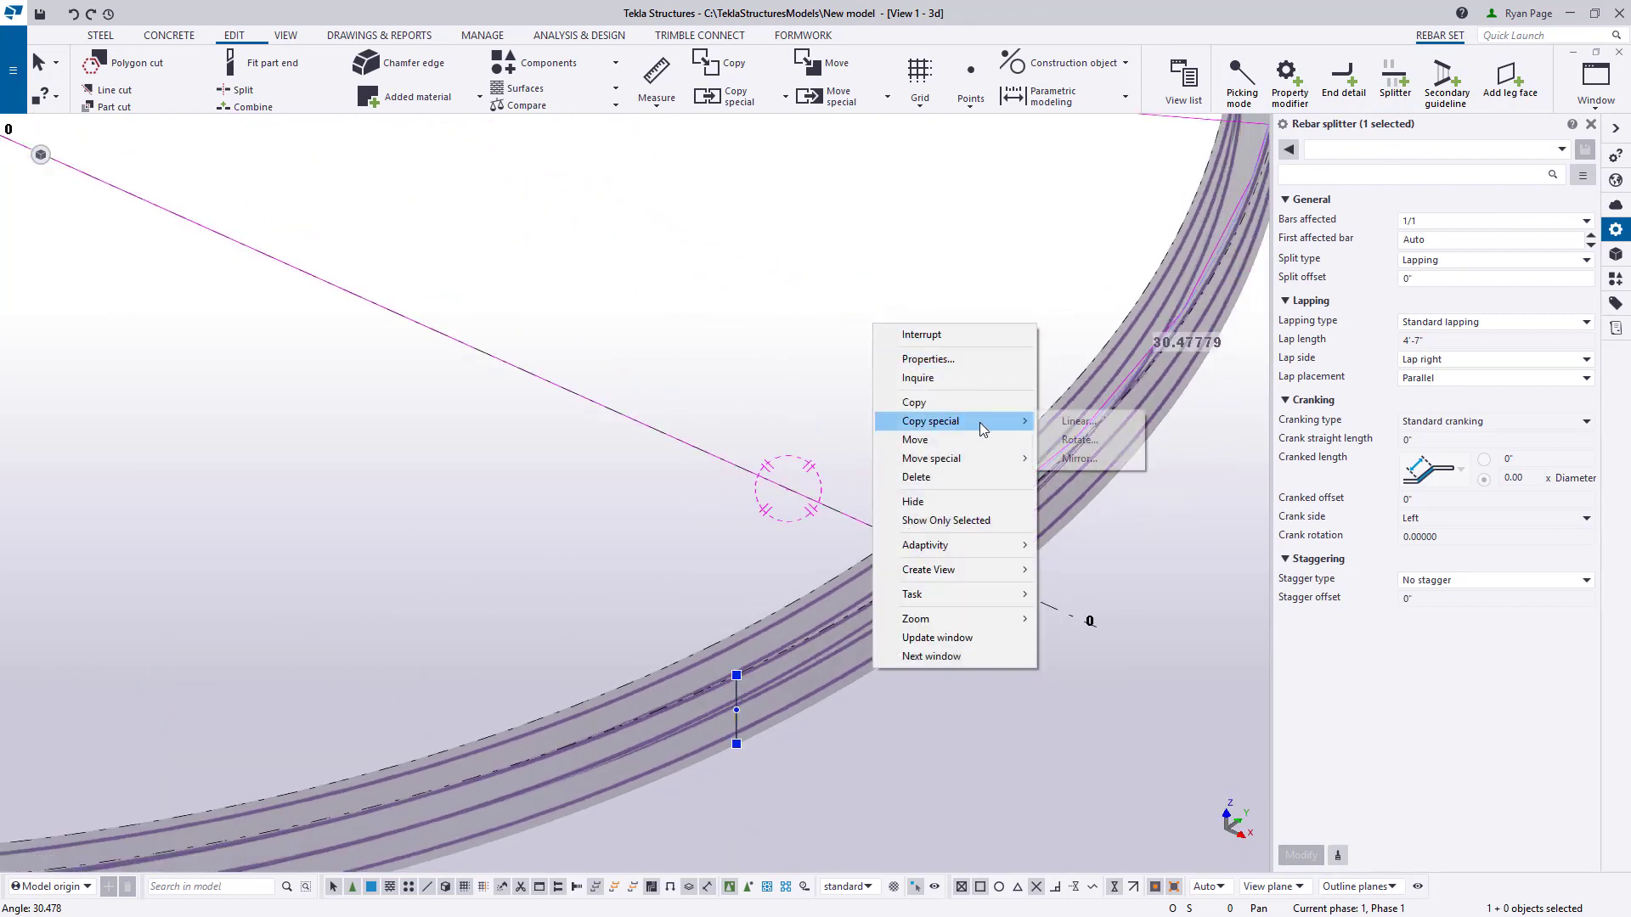
pyautogui.click(1082, 441)
# - Clear the old copy settings and copy the splitter once, rotated 30.47779 degrees around Z about the wall's centre
pyautogui.scroll(-2, 544, 247)
pyautogui.moveTo(561, 248); pyautogui.dragTo(1017, 532, button='middle')
pyautogui.scroll(-2, 1017, 532)
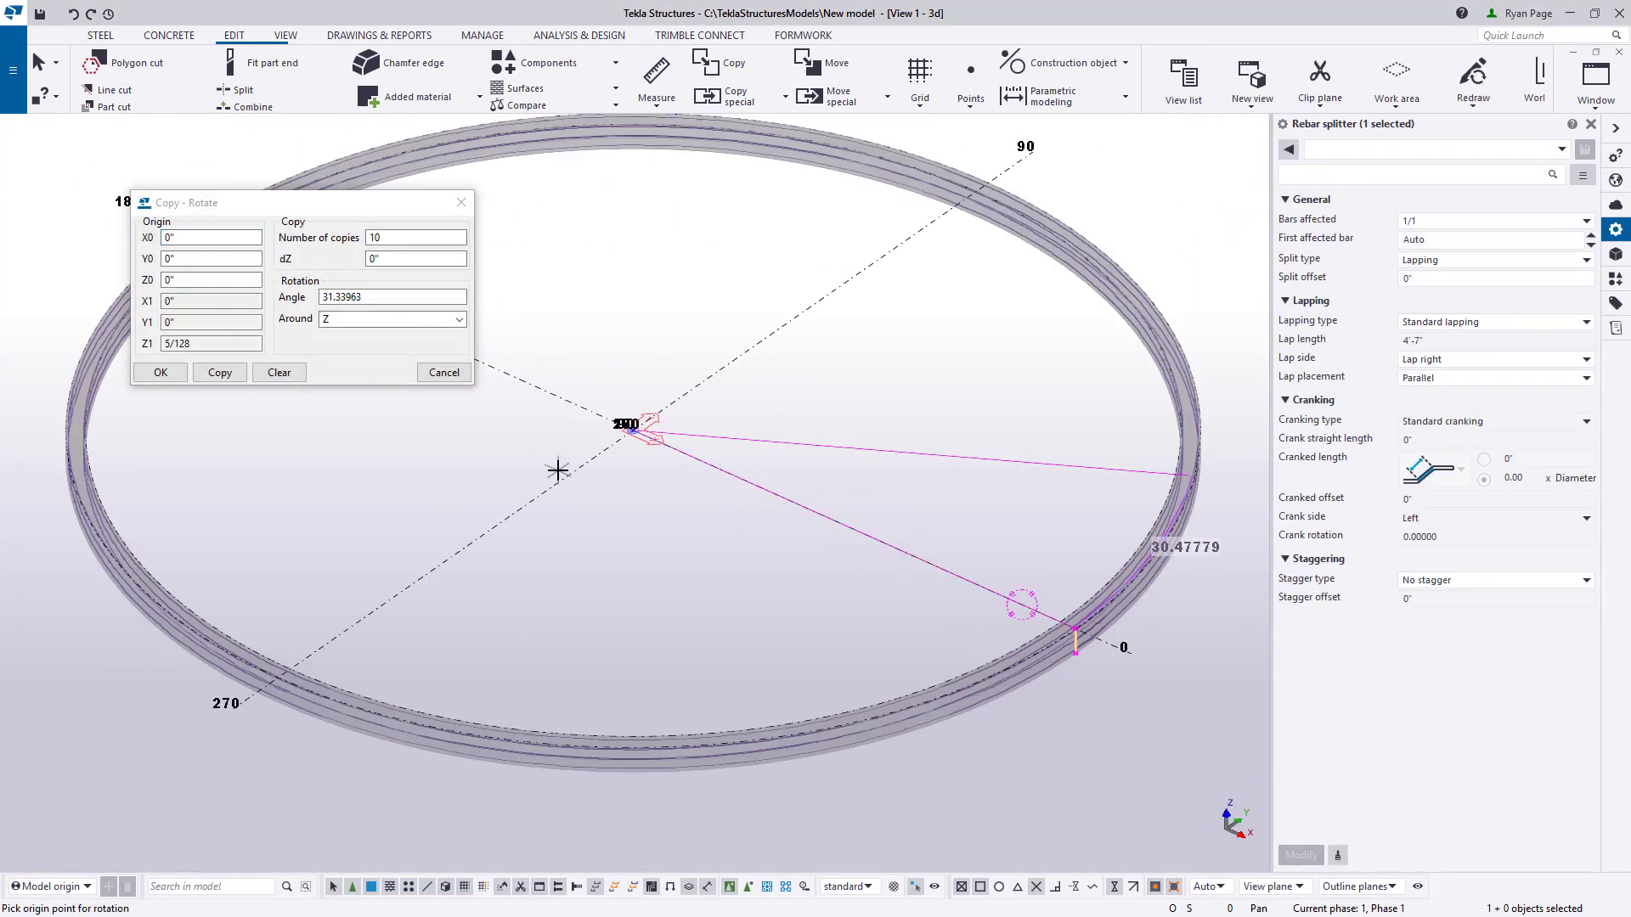
pyautogui.click(635, 433)
pyautogui.click(279, 373)
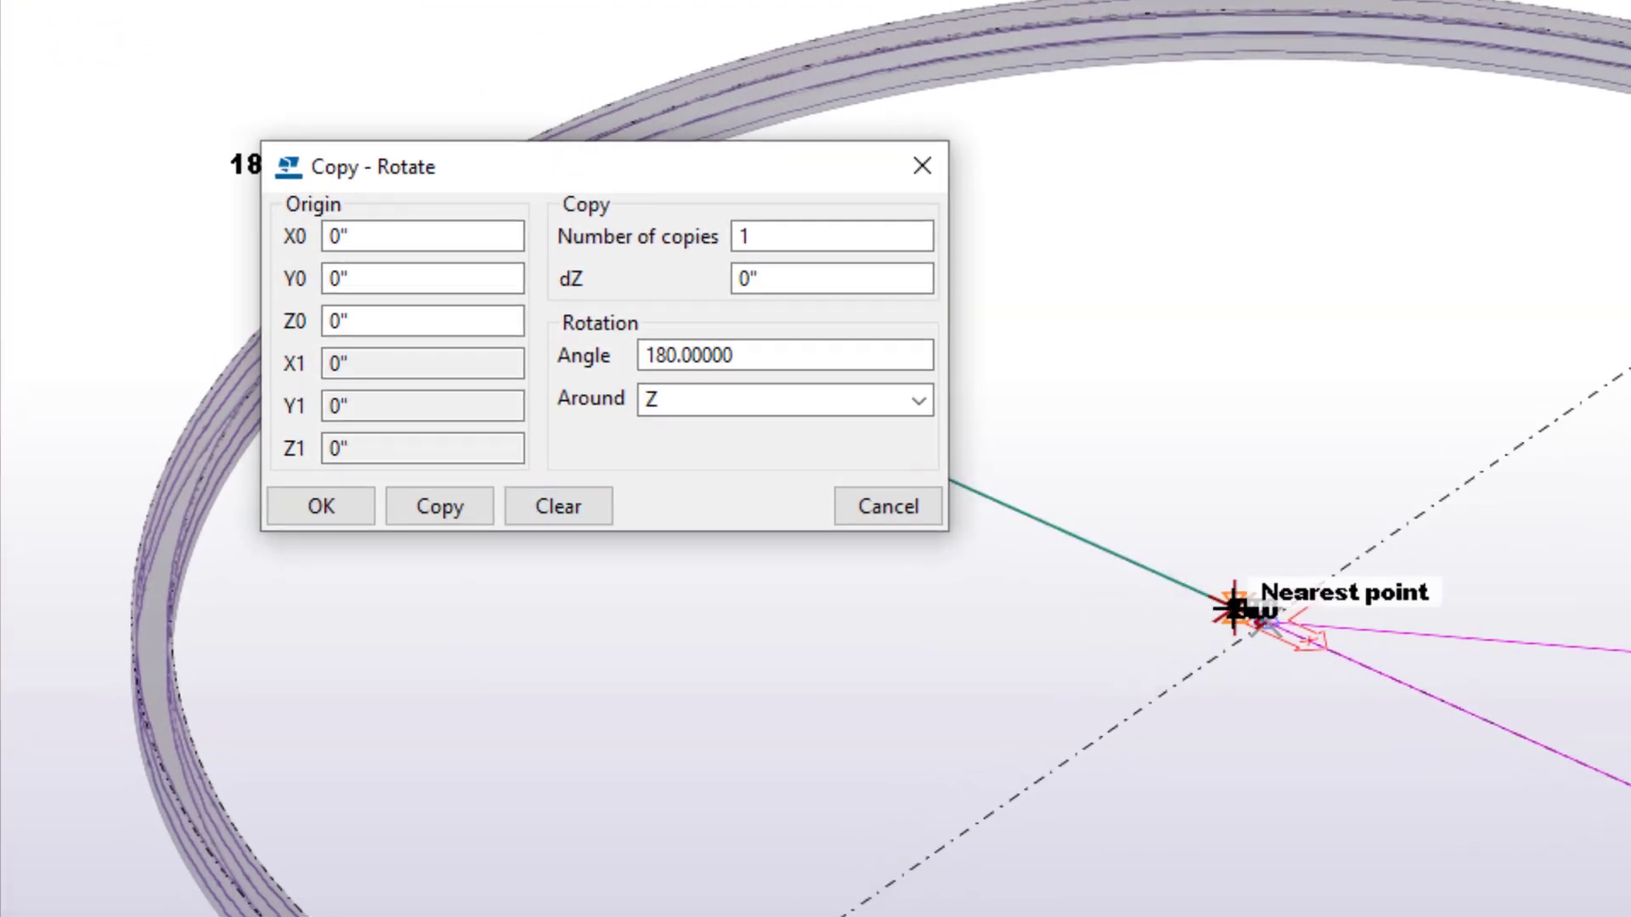
pyautogui.click(1118, 574)
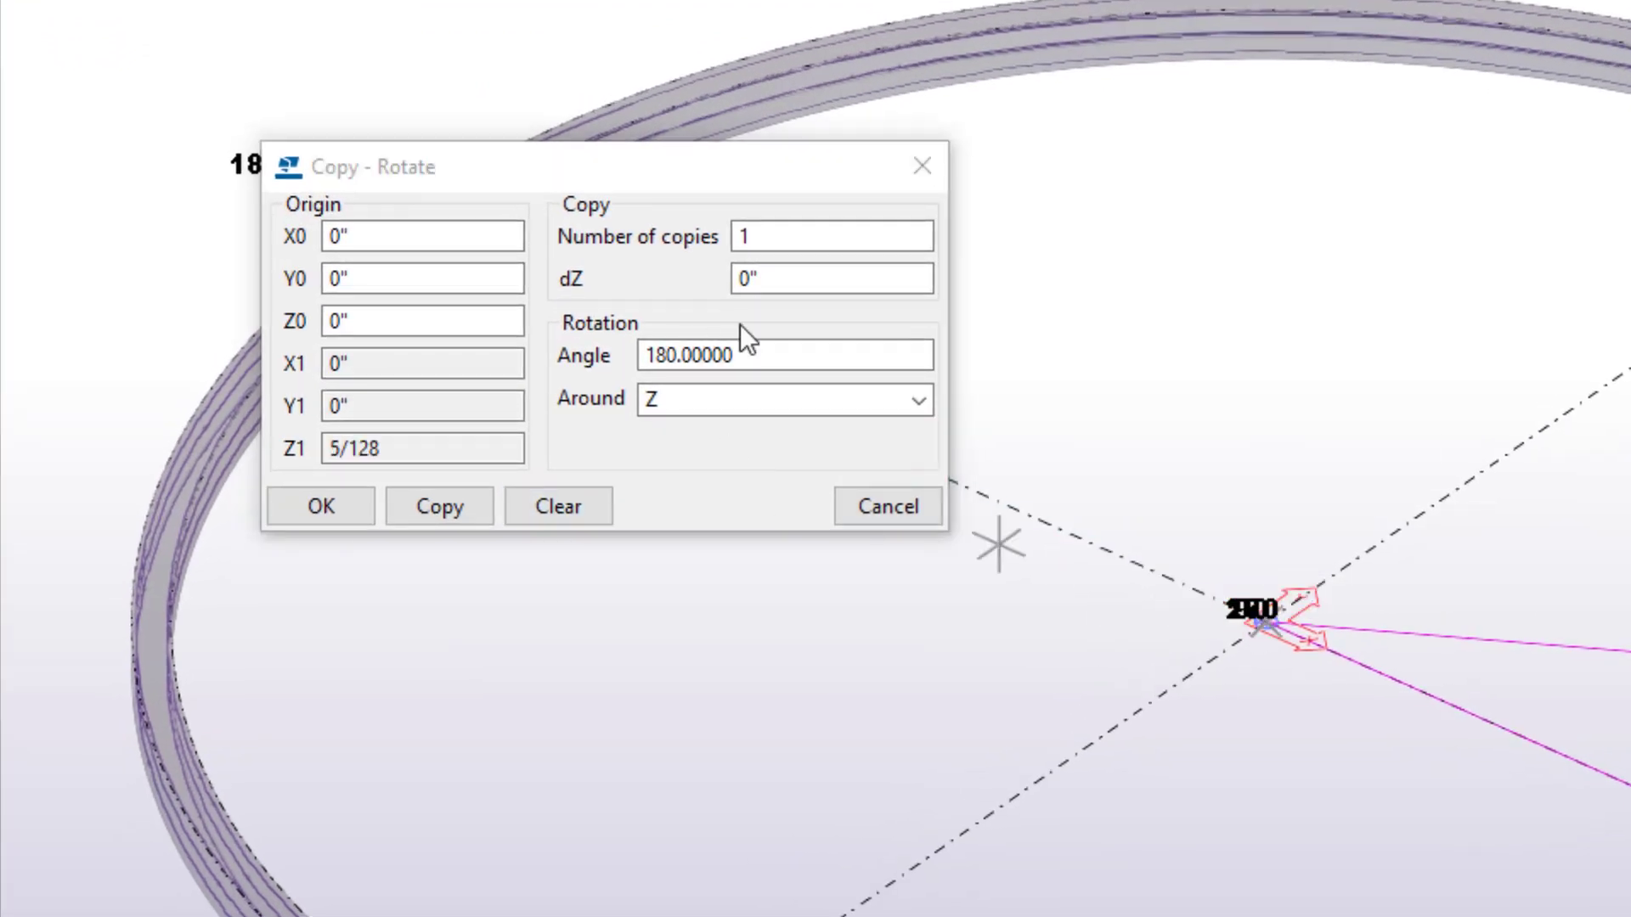
pyautogui.click(790, 355)
pyautogui.write('30.4777')
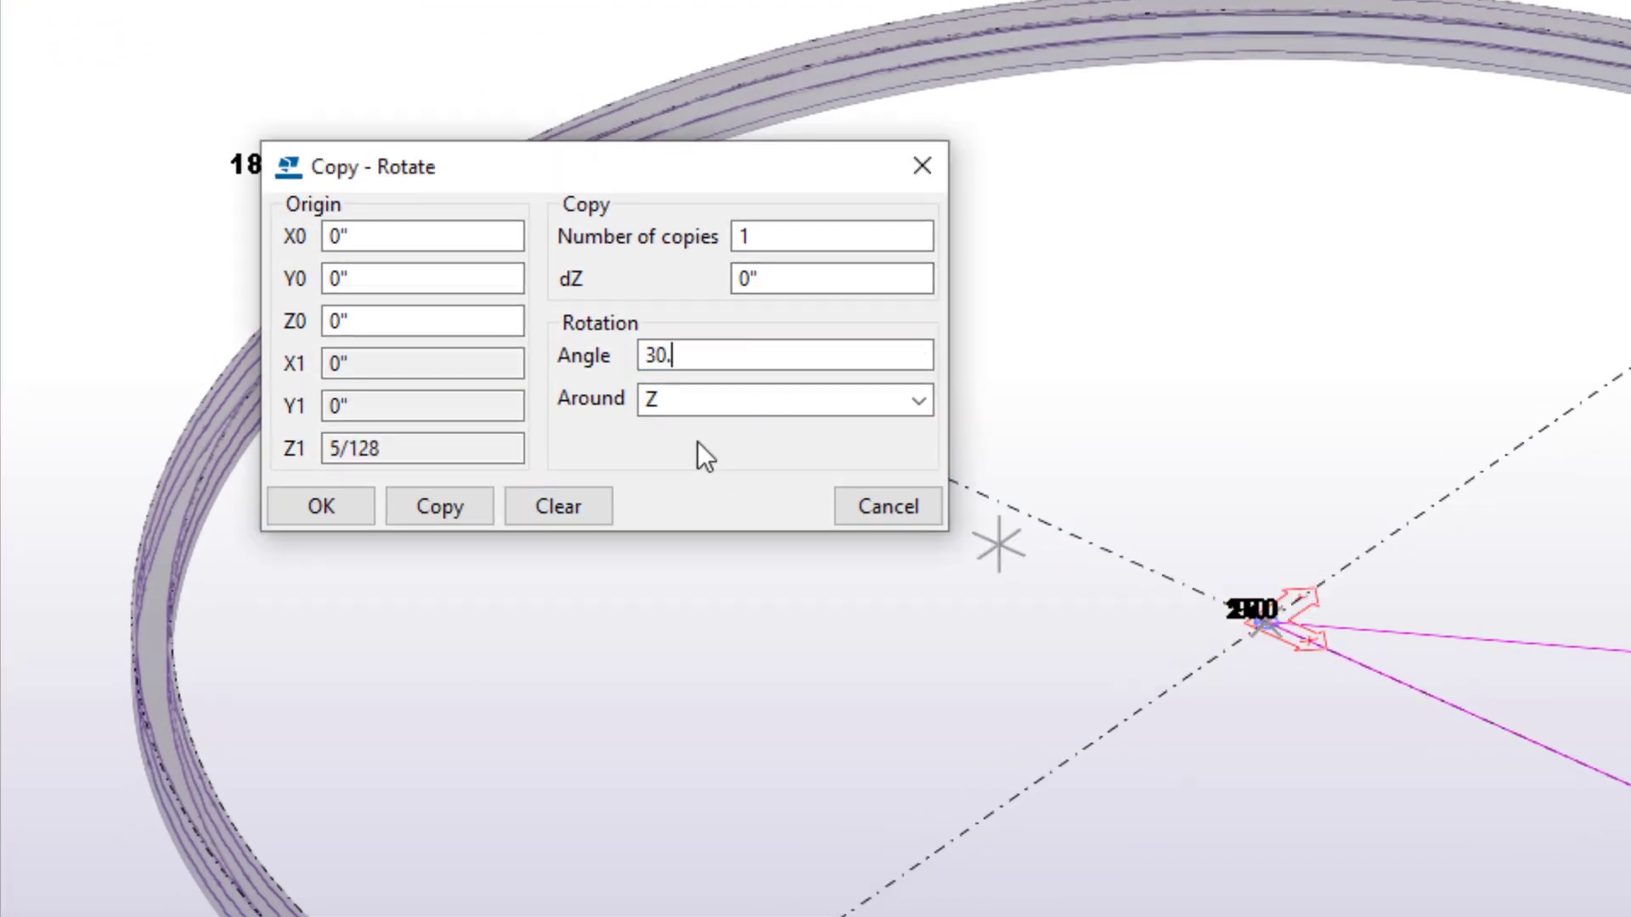
pyautogui.write('9')
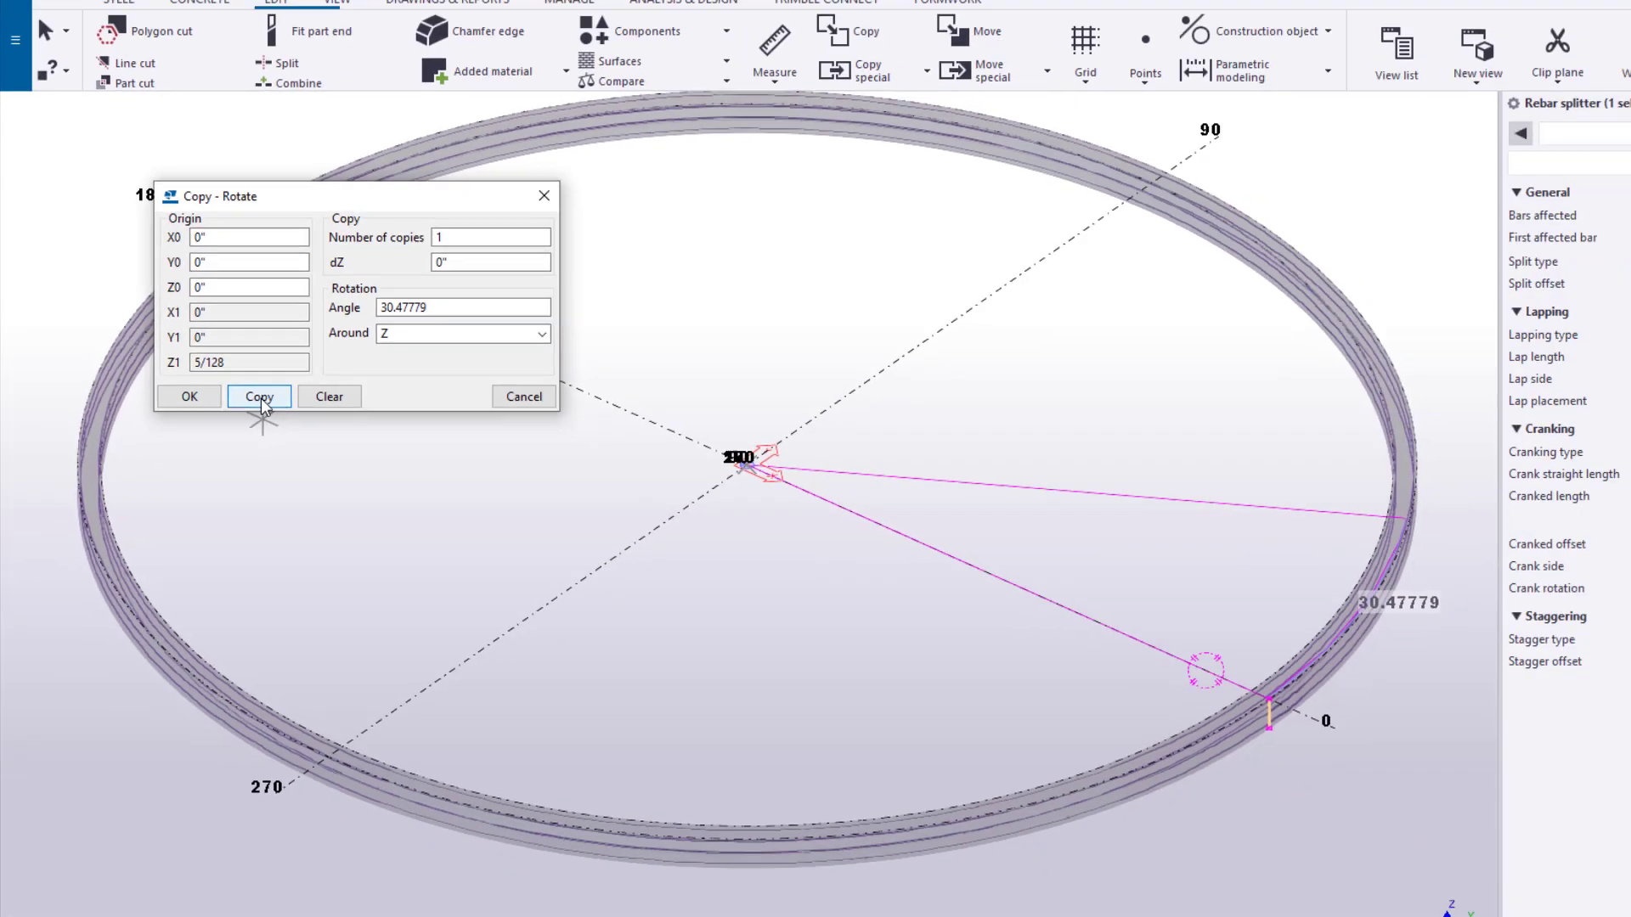
pyautogui.click(262, 400)
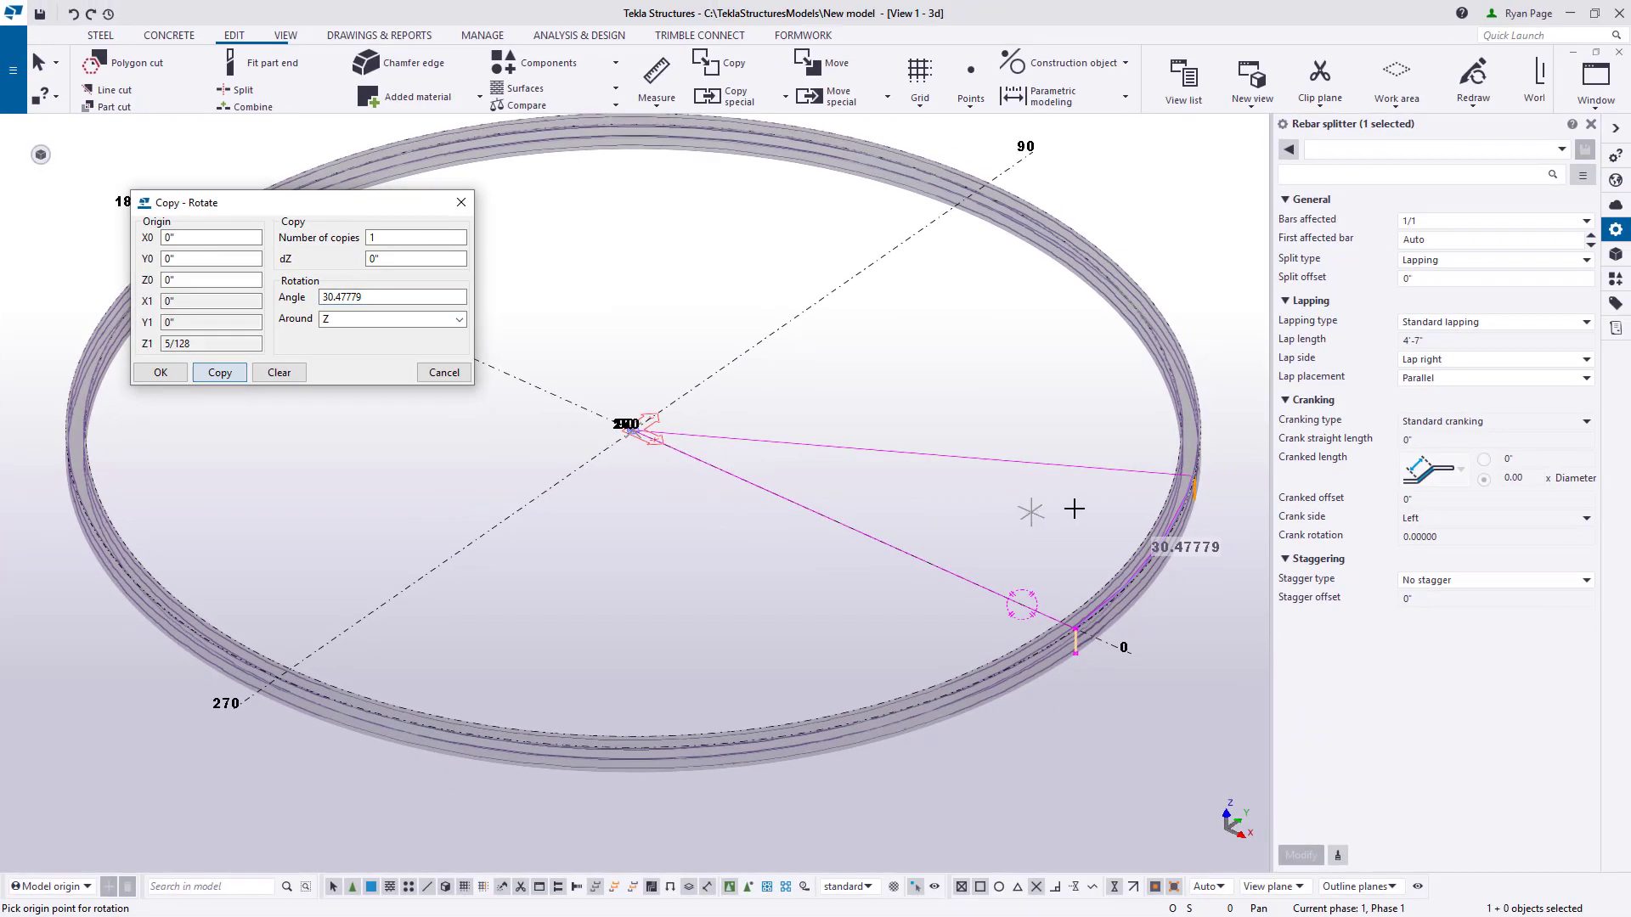
pyautogui.rightClick(1287, 541)
pyautogui.click(1325, 549)
# - Select the outer-face bars between the two splitters as individual bars and check their length with Custom Inquiry
pyautogui.scroll(6, 1405, 557)
pyautogui.moveTo(1118, 573)
pyautogui.keyDown('ctrl'); pyautogui.mouseDown(button='middle')
pyautogui.moveTo(1023, 532)
pyautogui.moveTo(1105, 624)
pyautogui.mouseUp(button='middle'); pyautogui.keyUp('ctrl')
pyautogui.moveTo(1104, 624); pyautogui.dragTo(671, 601, button='middle')
pyautogui.scroll(2, 863, 552)
pyautogui.keyDown('ctrl'); pyautogui.moveTo(836, 553); pyautogui.dragTo(770, 555, button='middle'); pyautogui.keyUp('ctrl')
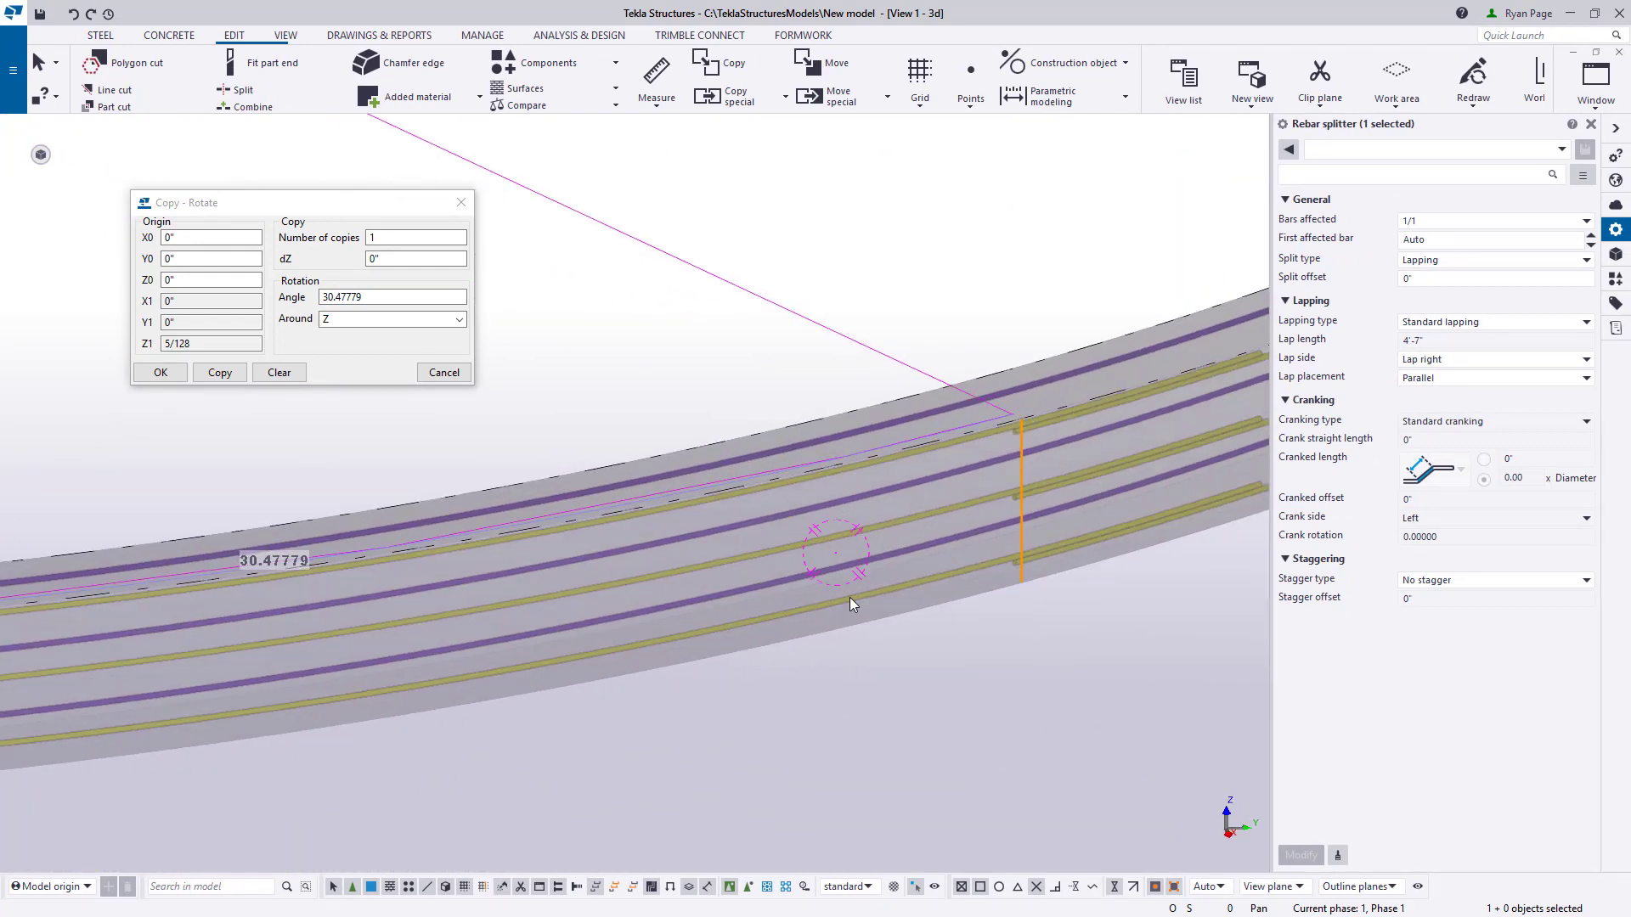
pyautogui.click(850, 598)
pyautogui.scroll(-2, 745, 676)
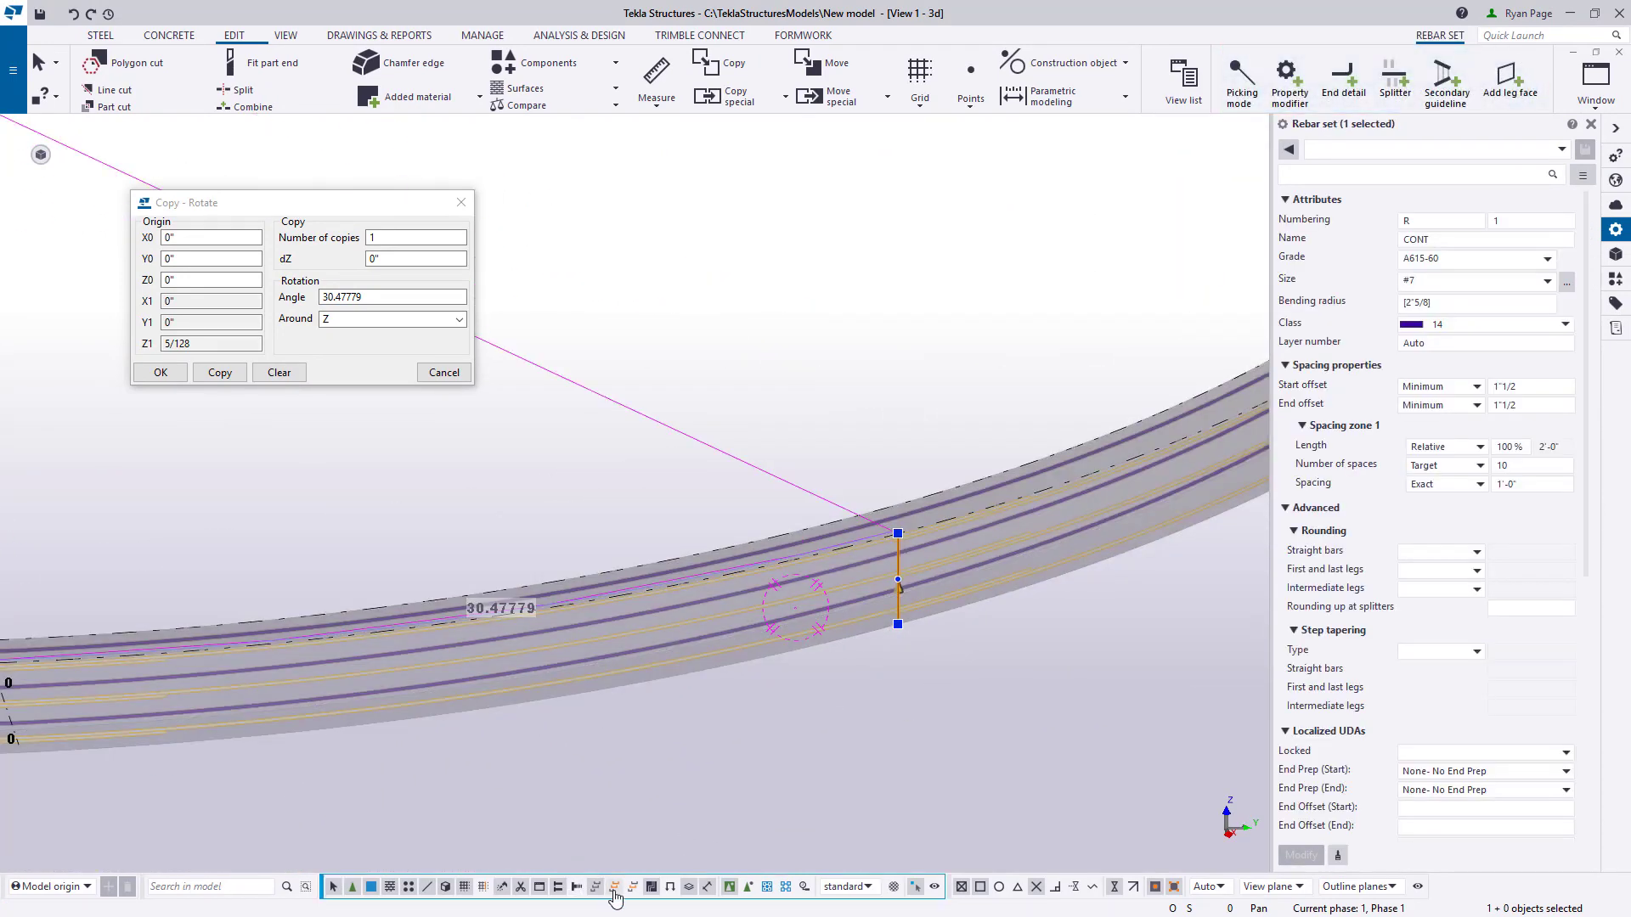
pyautogui.click(614, 887)
pyautogui.click(723, 653)
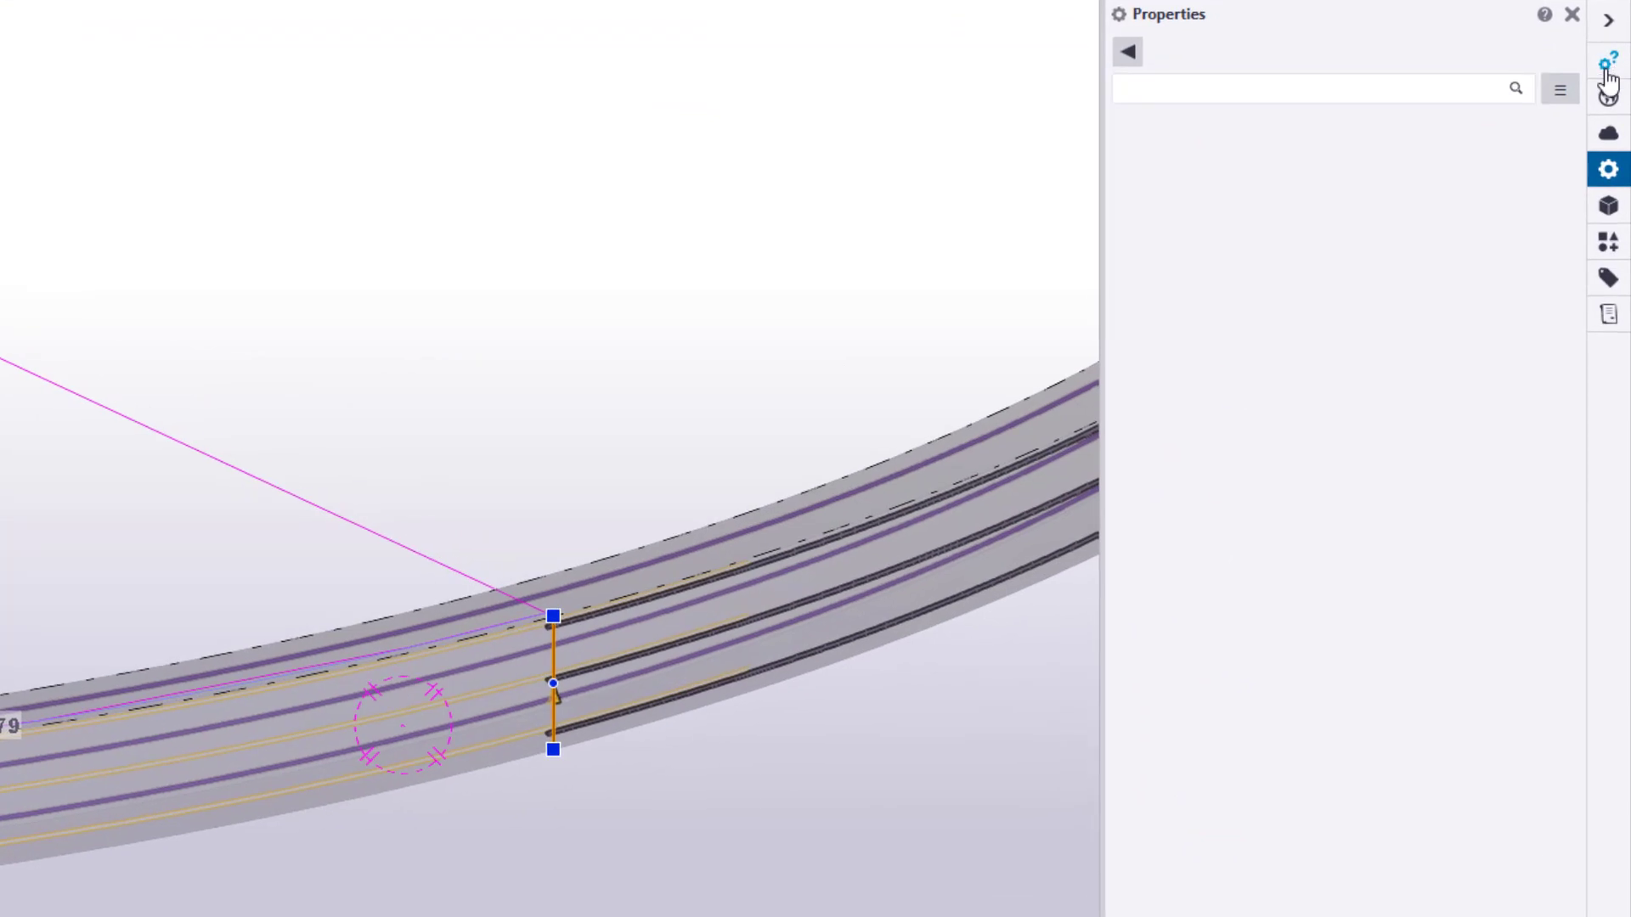
pyautogui.click(1609, 68)
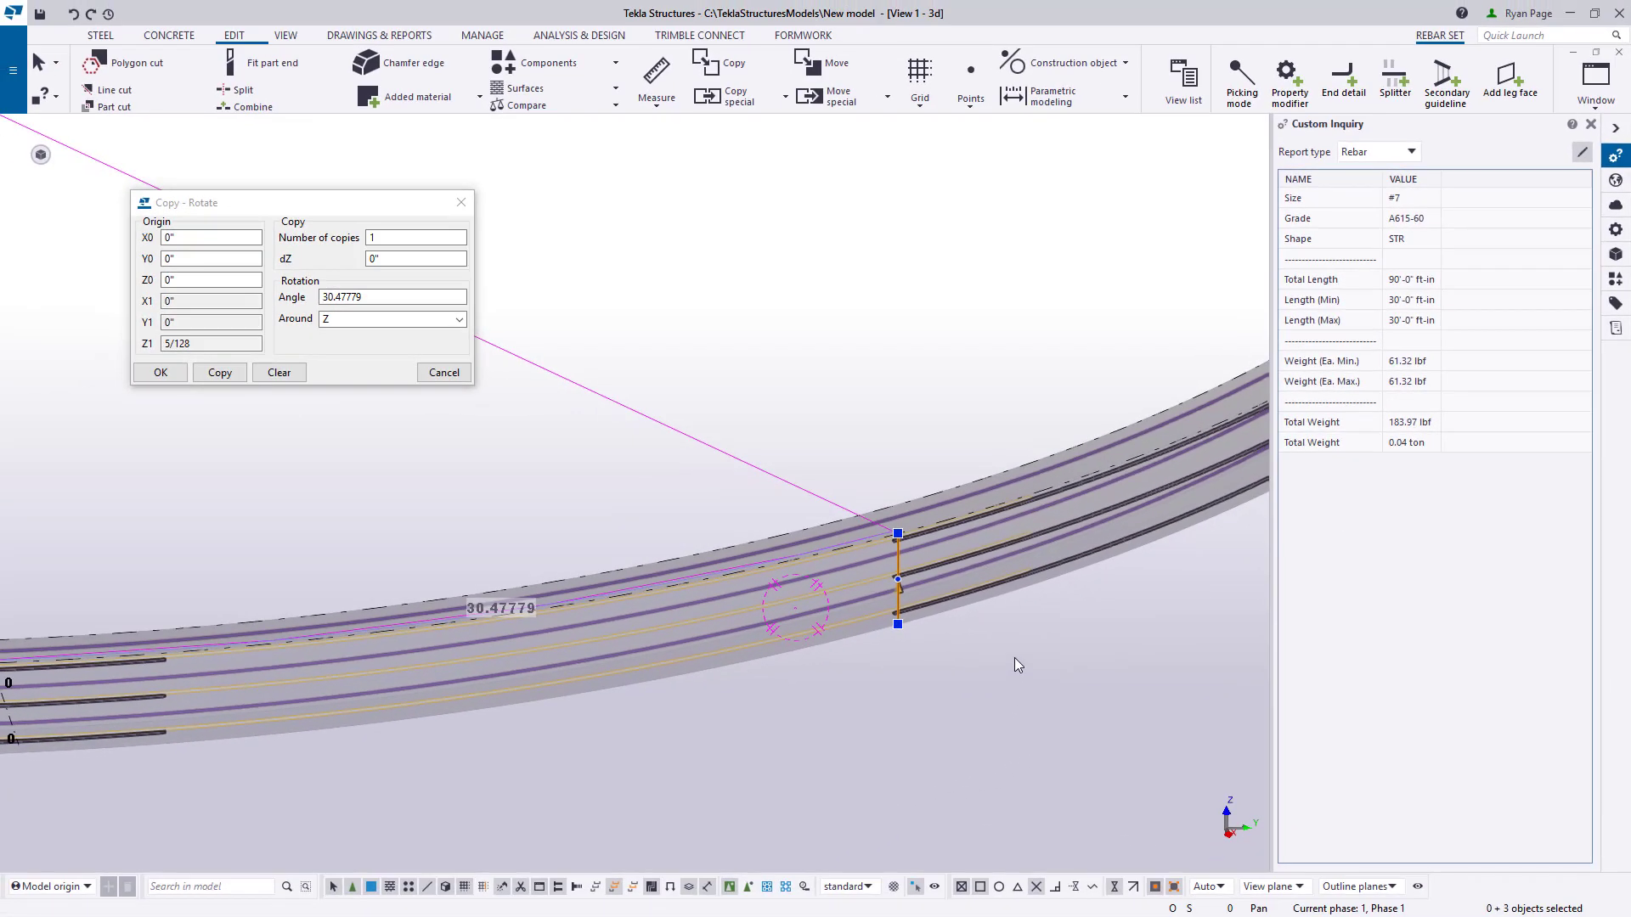
pyautogui.click(910, 621)
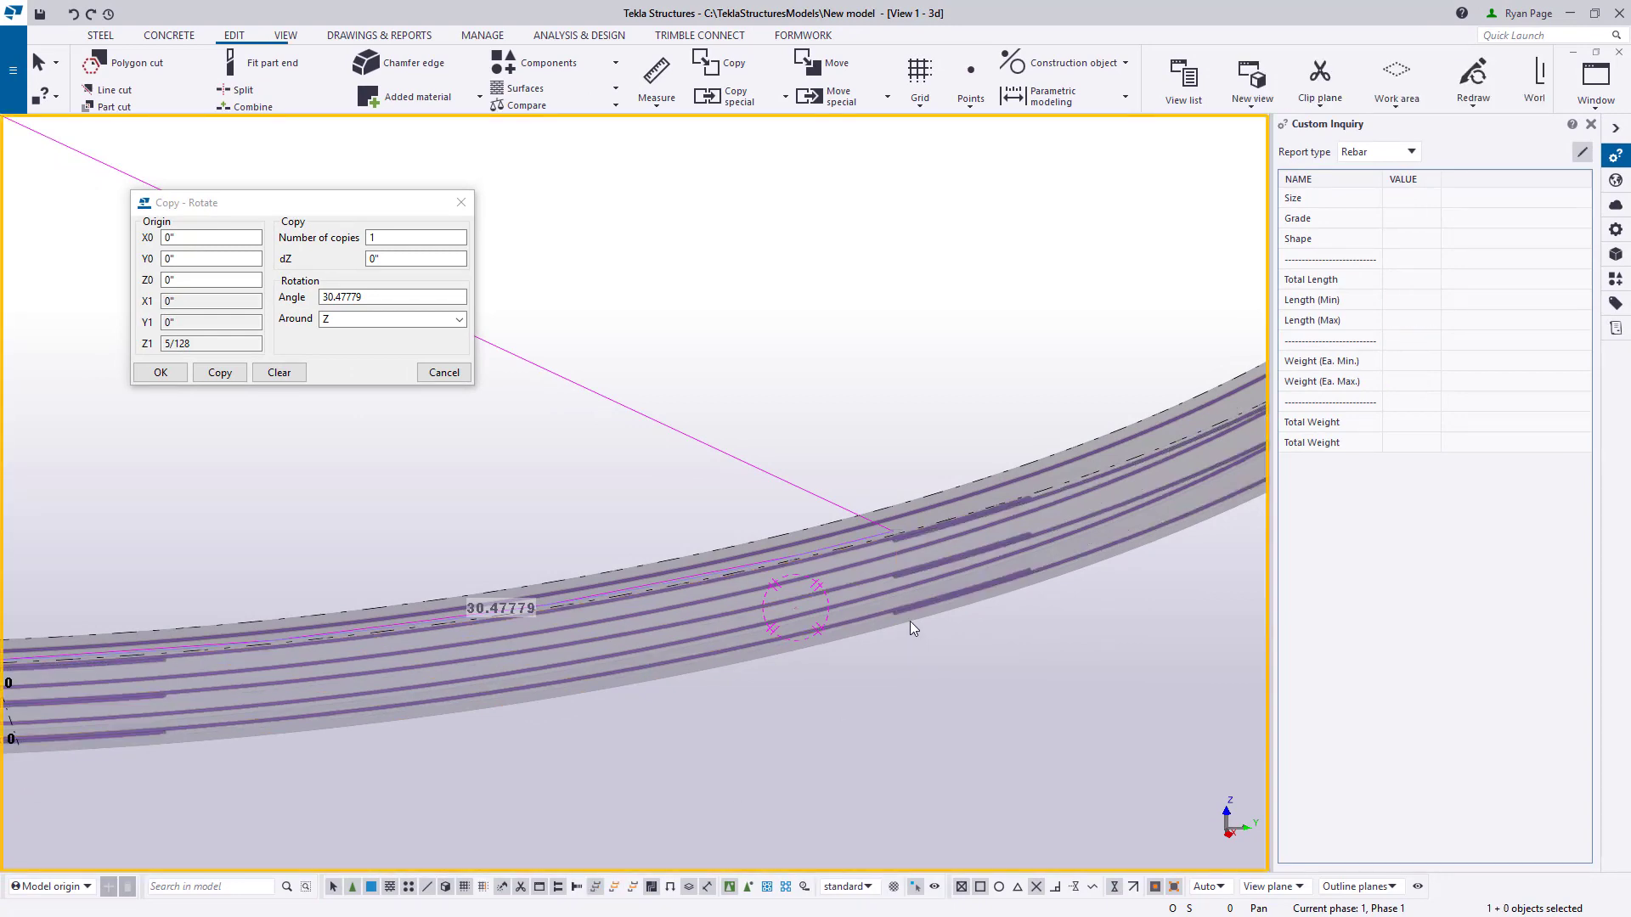
# - Copy the second splitter 10 times around the wall's centre at a rotation angle of 30.47779 degrees
pyautogui.click(900, 605)
pyautogui.scroll(-3, 475, 493)
pyautogui.moveTo(476, 493); pyautogui.dragTo(564, 609, button='middle')
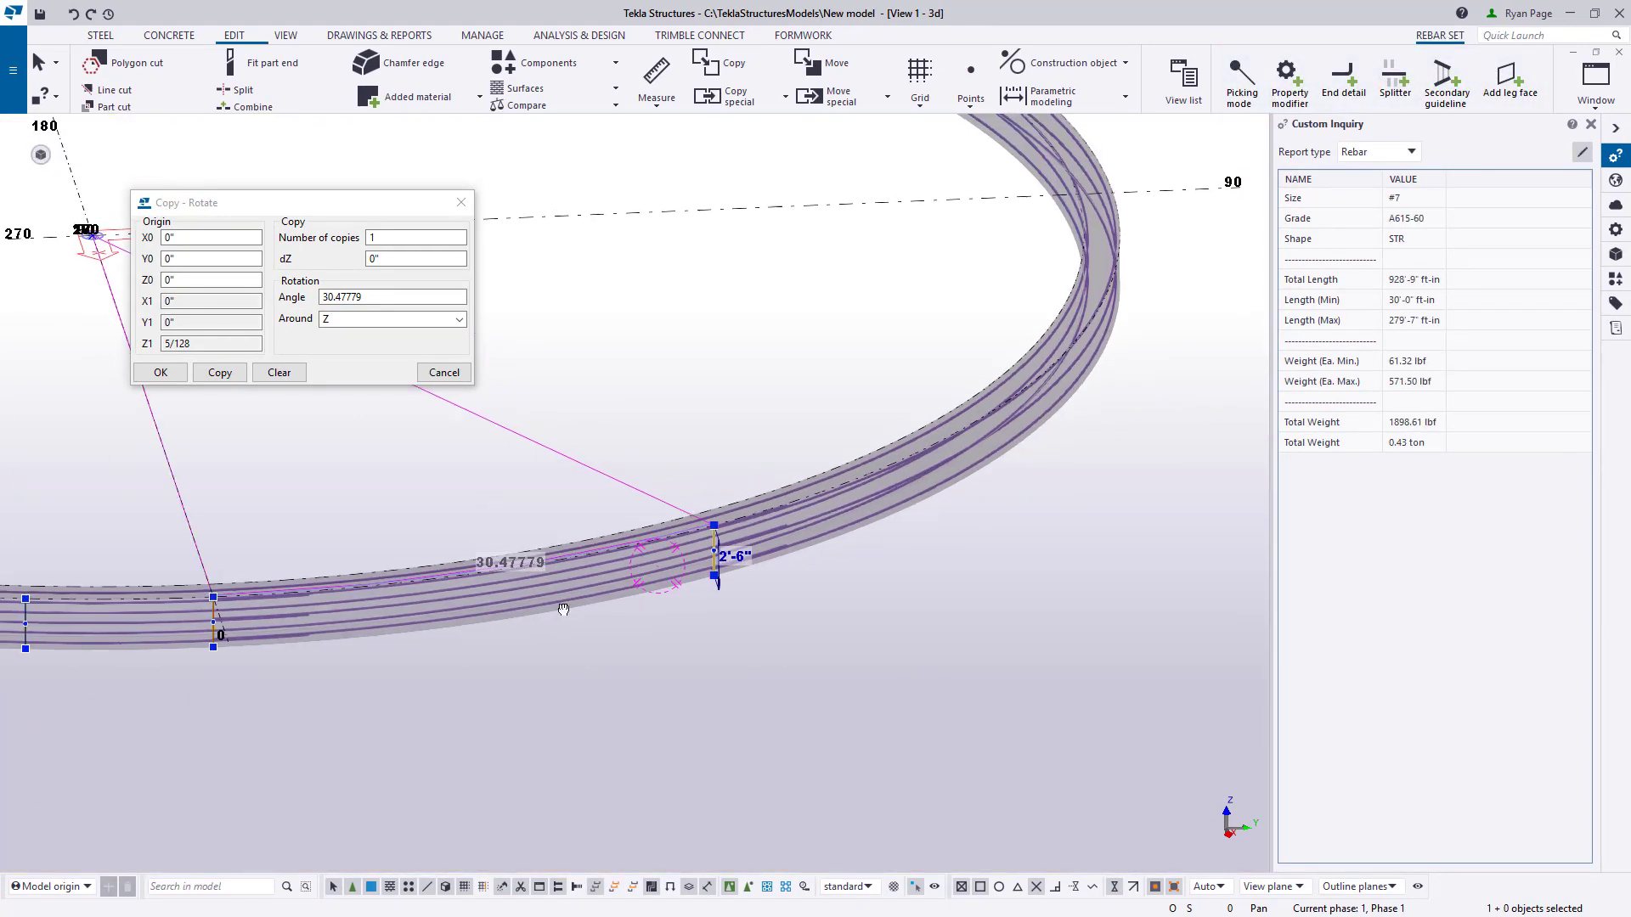
pyautogui.click(417, 237)
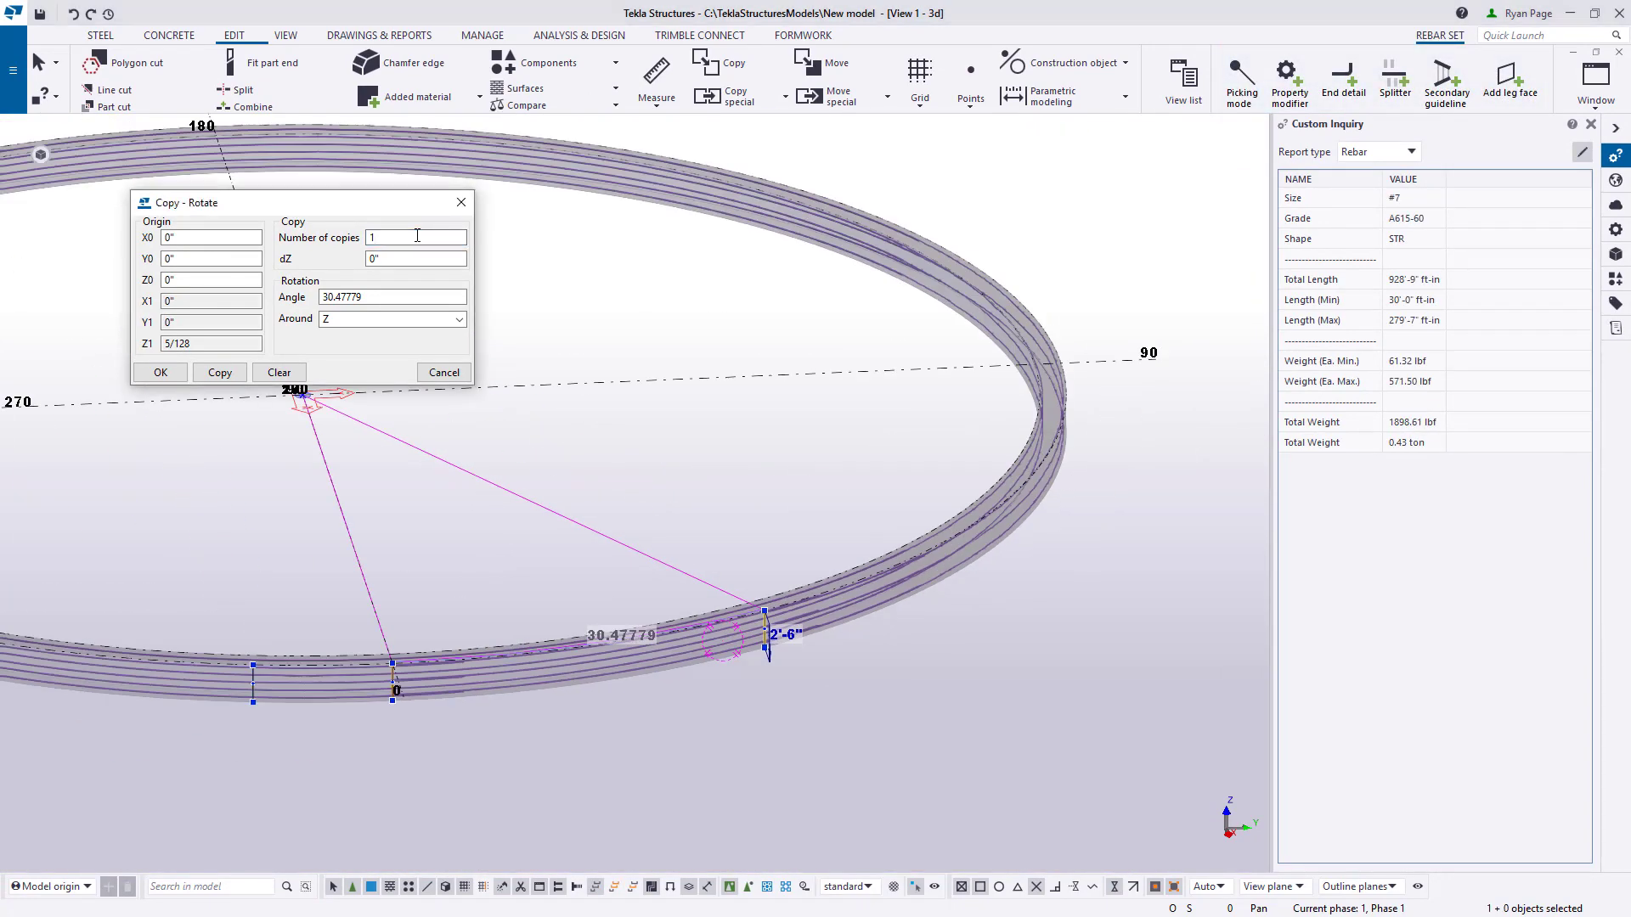
pyautogui.write('0')
pyautogui.click(220, 372)
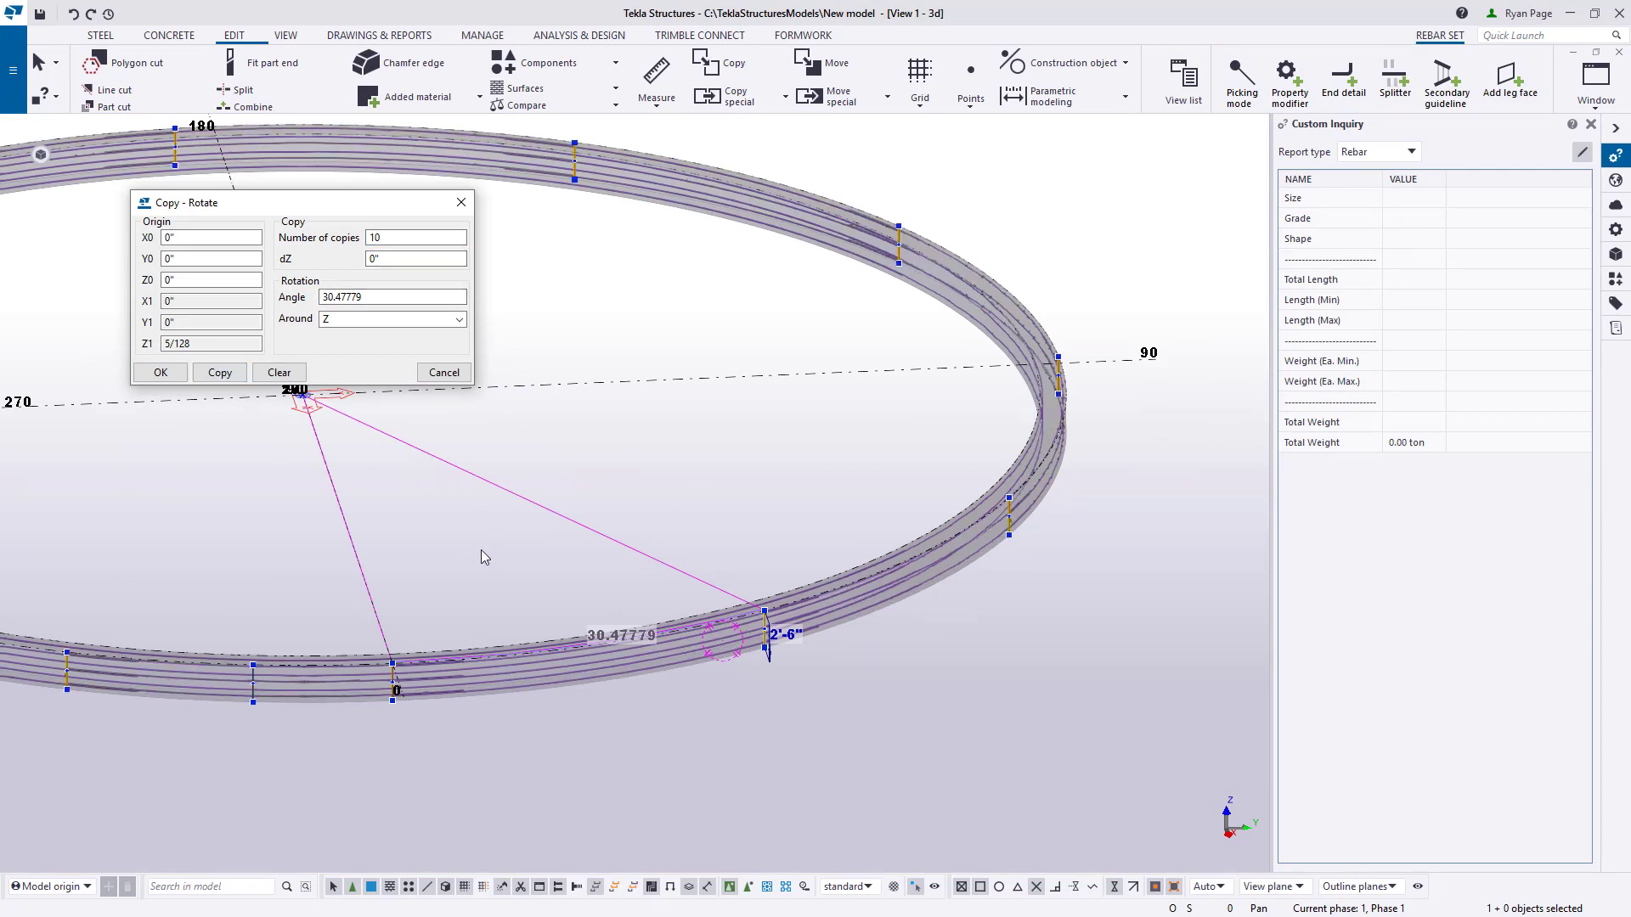
pyautogui.moveTo(481, 549); pyautogui.dragTo(857, 561, button='middle')
pyautogui.scroll(2, 682, 715)
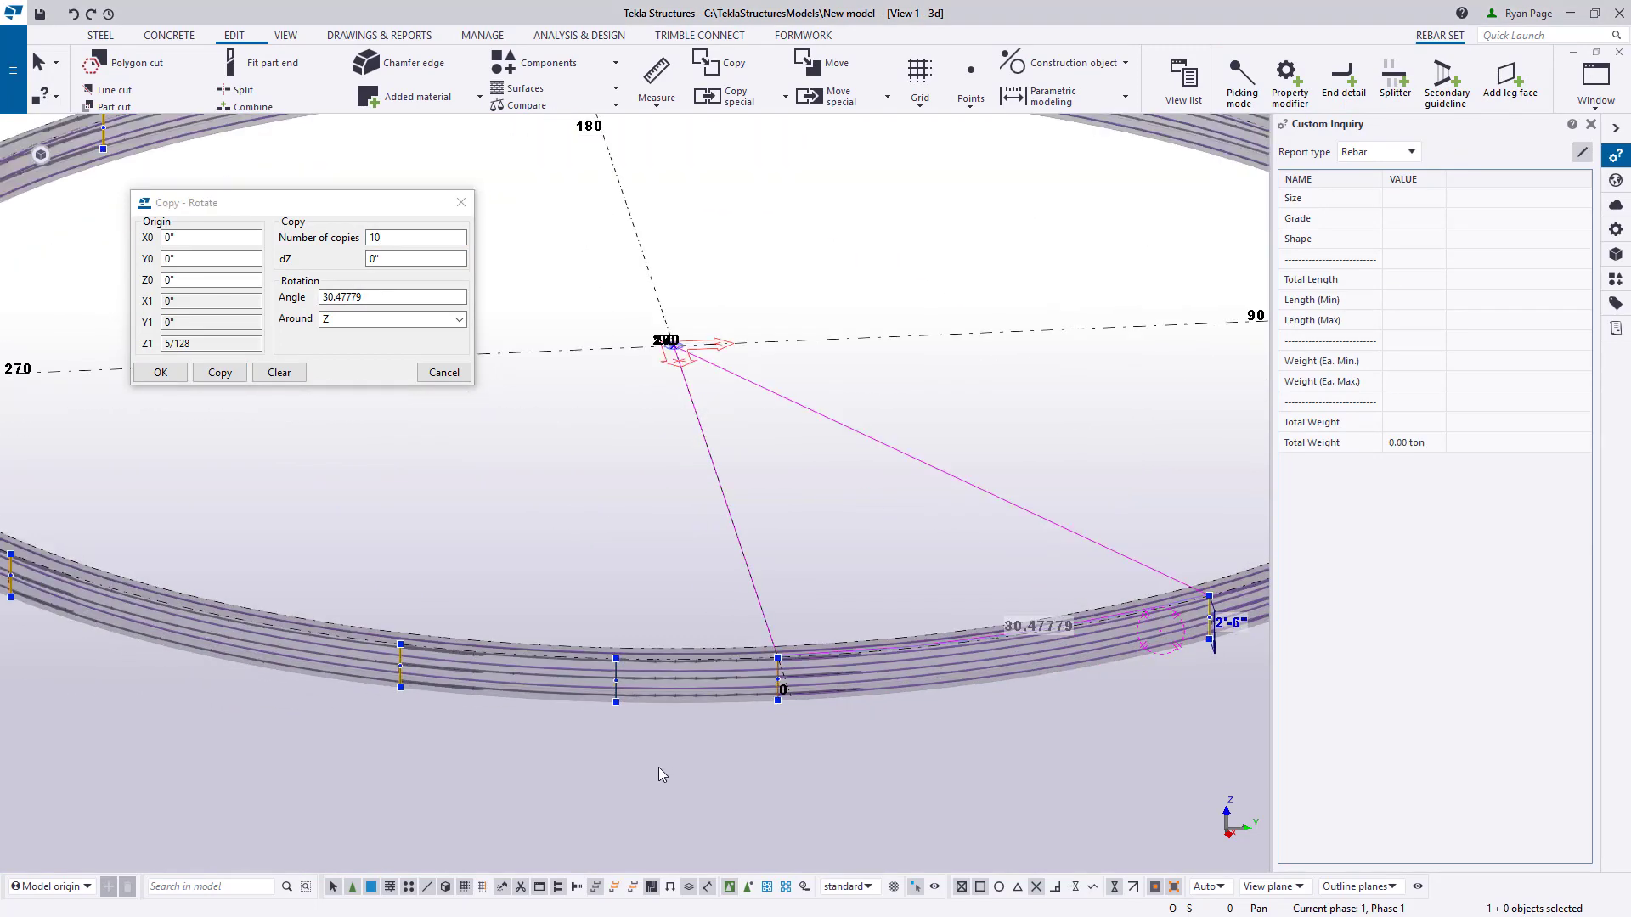
pyautogui.rightClick(659, 767)
pyautogui.click(708, 432)
# - Select the outer-face bars between the last copied splitter and gridline 0 individually and check their length
pyautogui.scroll(2, 473, 744)
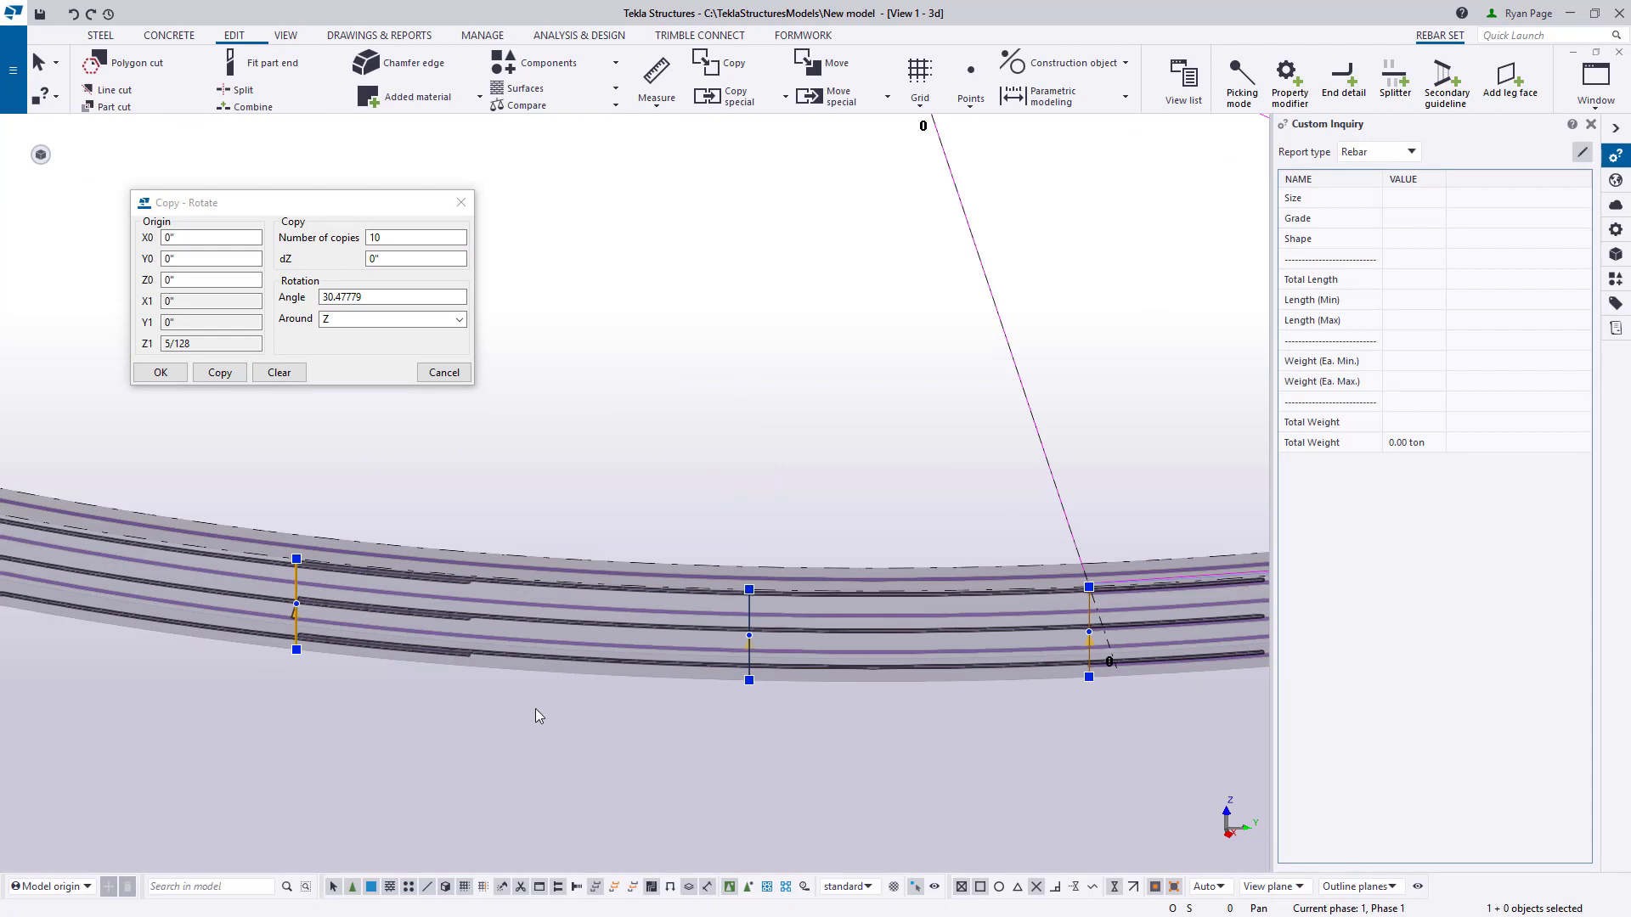
pyautogui.click(614, 886)
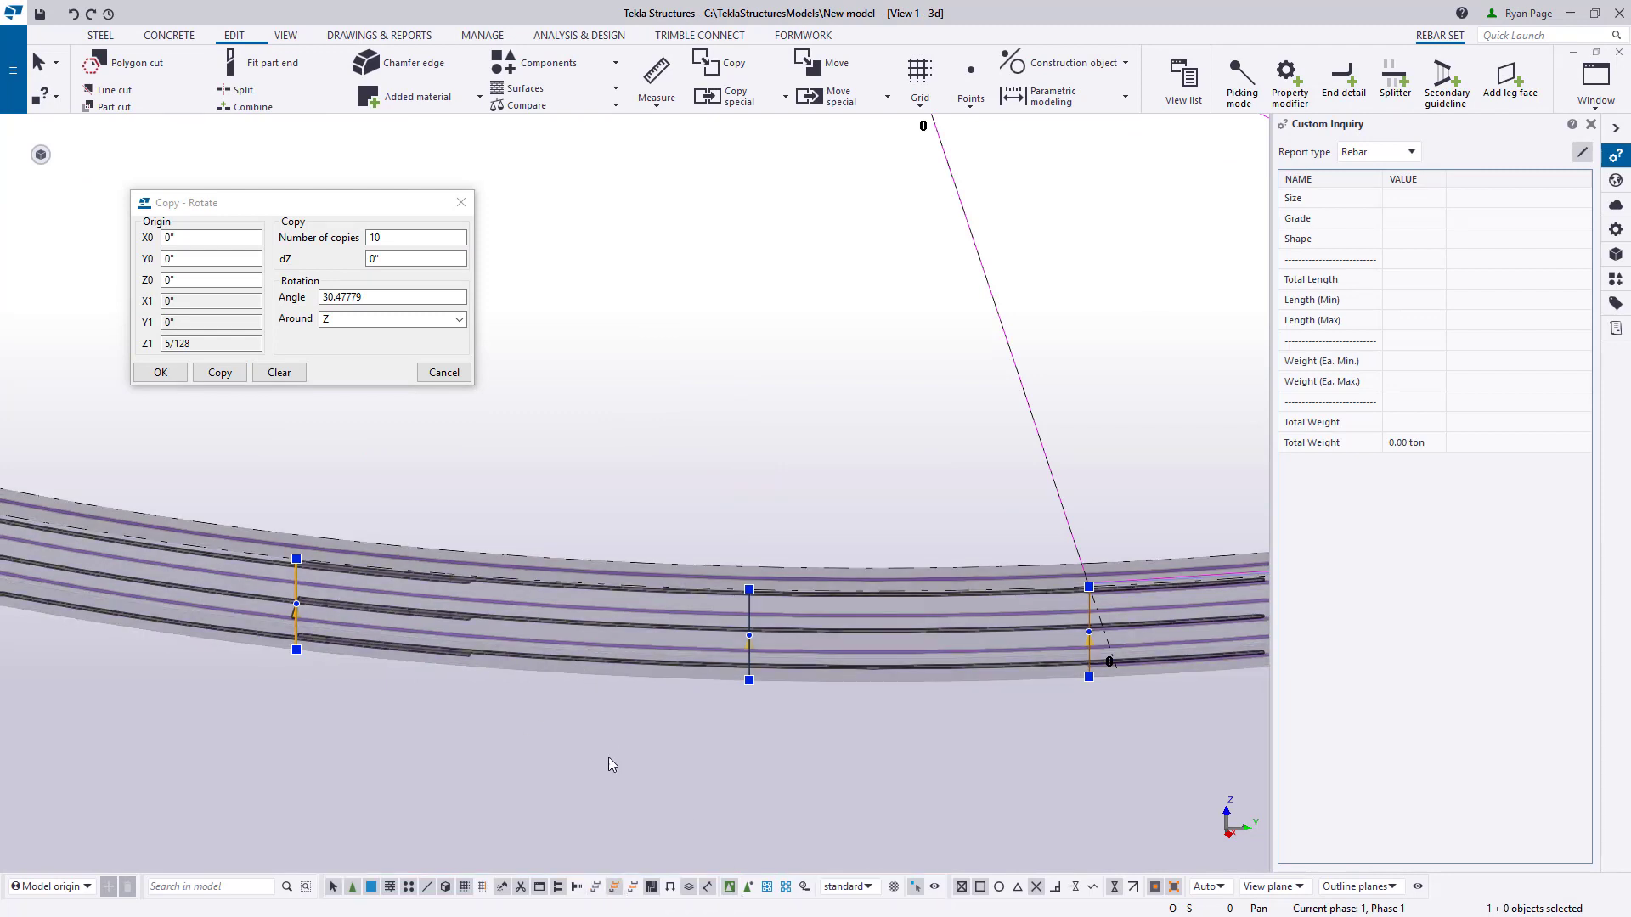
pyautogui.click(615, 666)
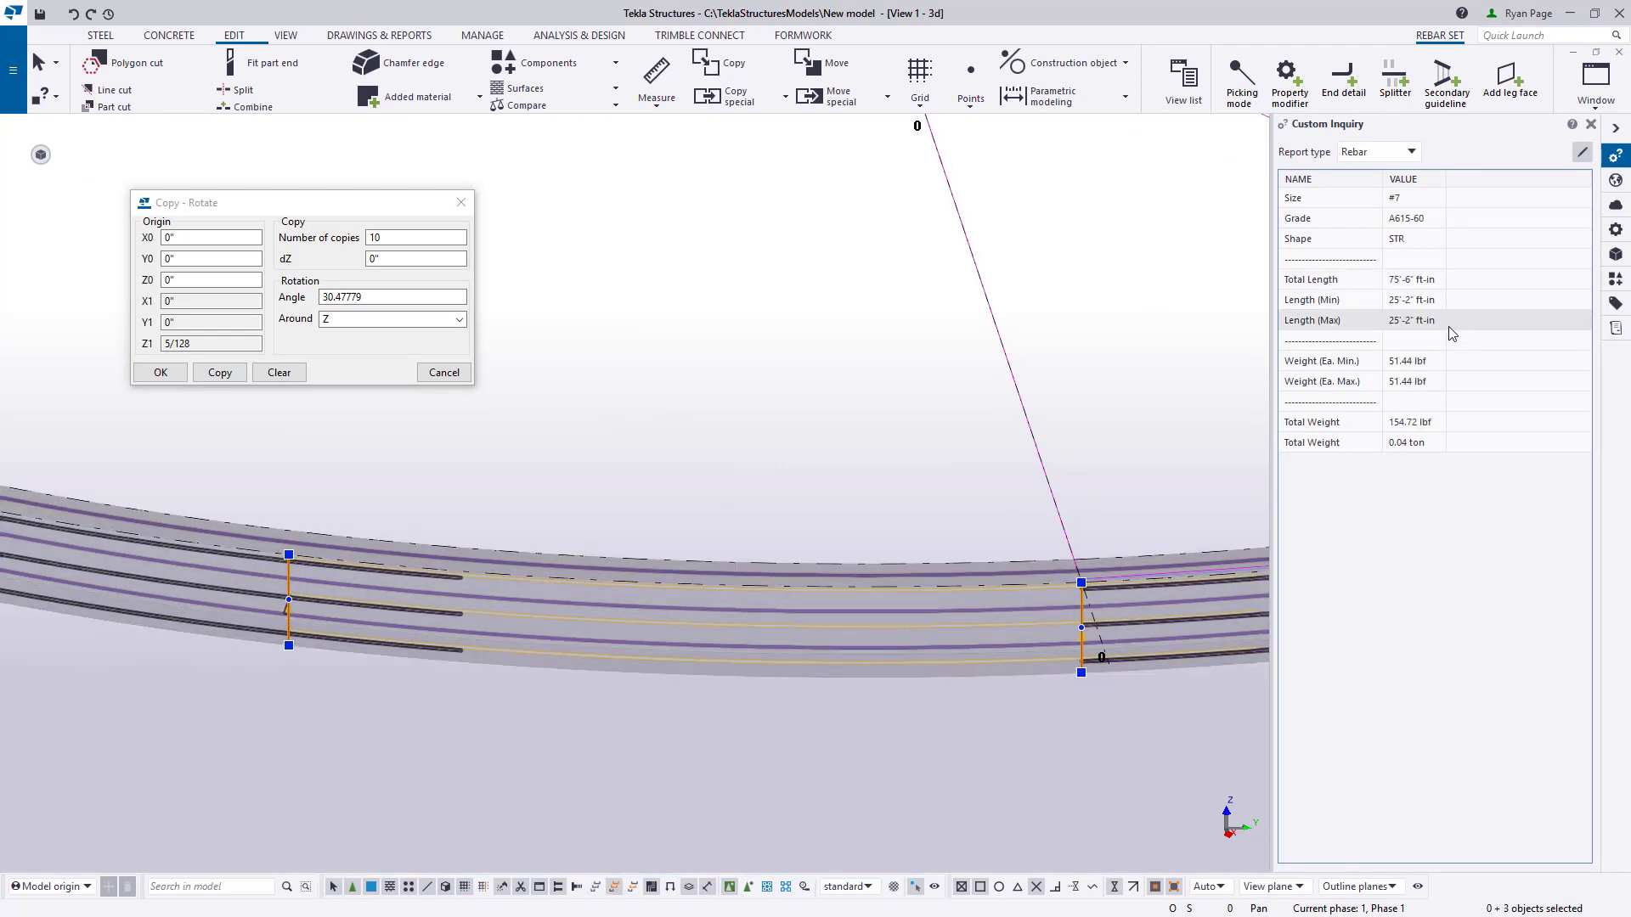
pyautogui.scroll(-5, 858, 647)
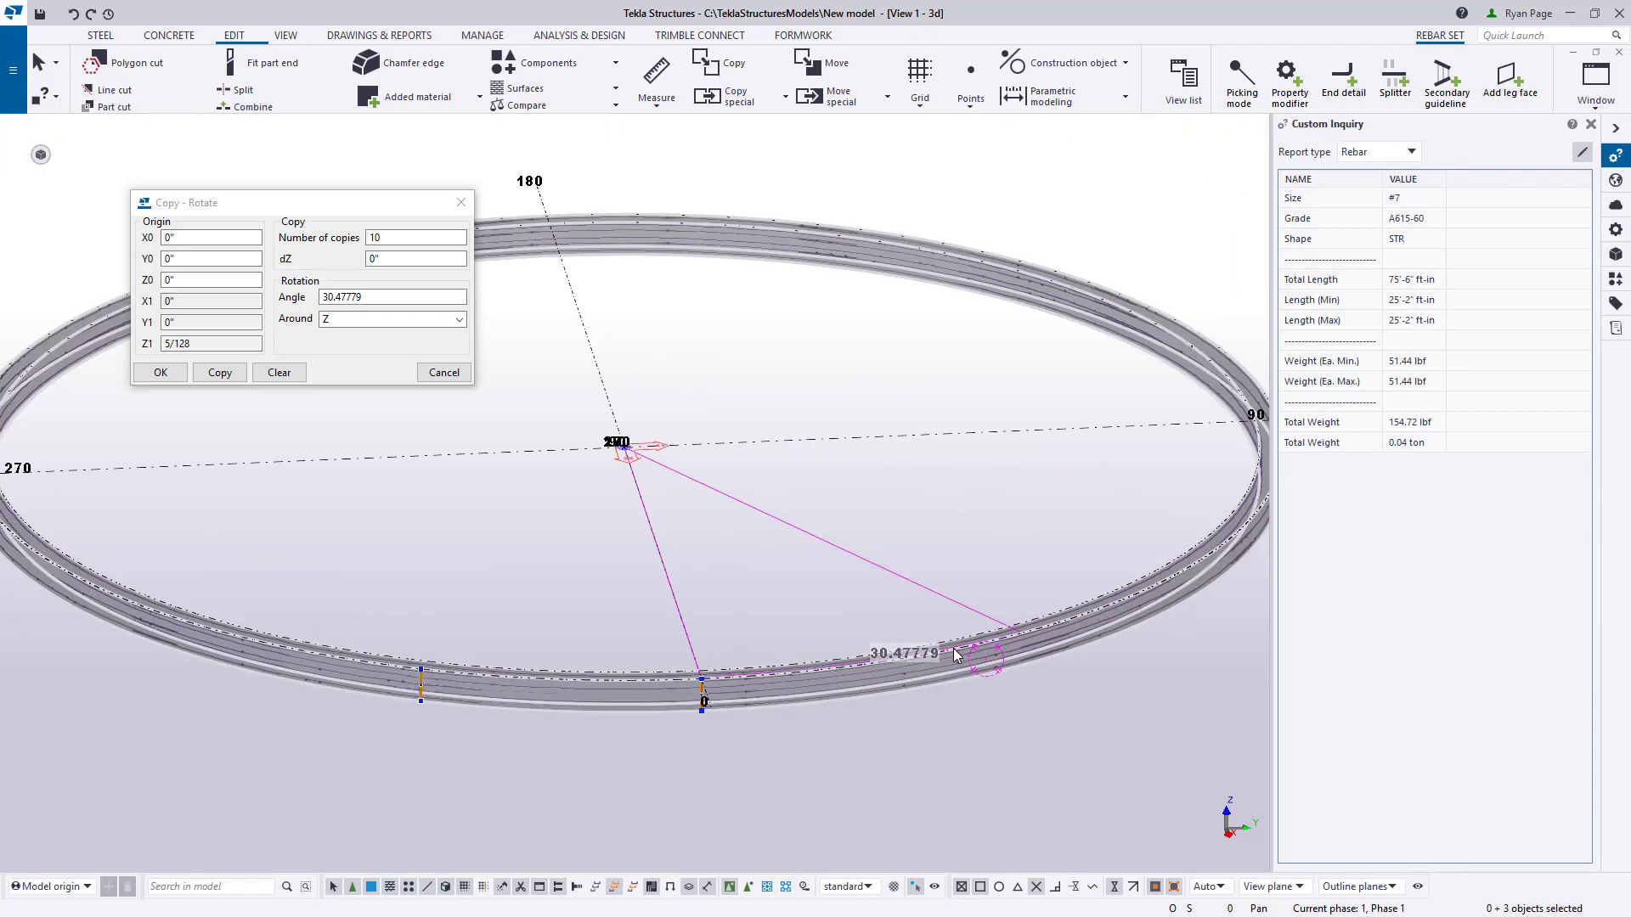
pyautogui.keyDown('ctrl'); pyautogui.moveTo(957, 654); pyautogui.dragTo(754, 655, button='middle'); pyautogui.keyUp('ctrl')
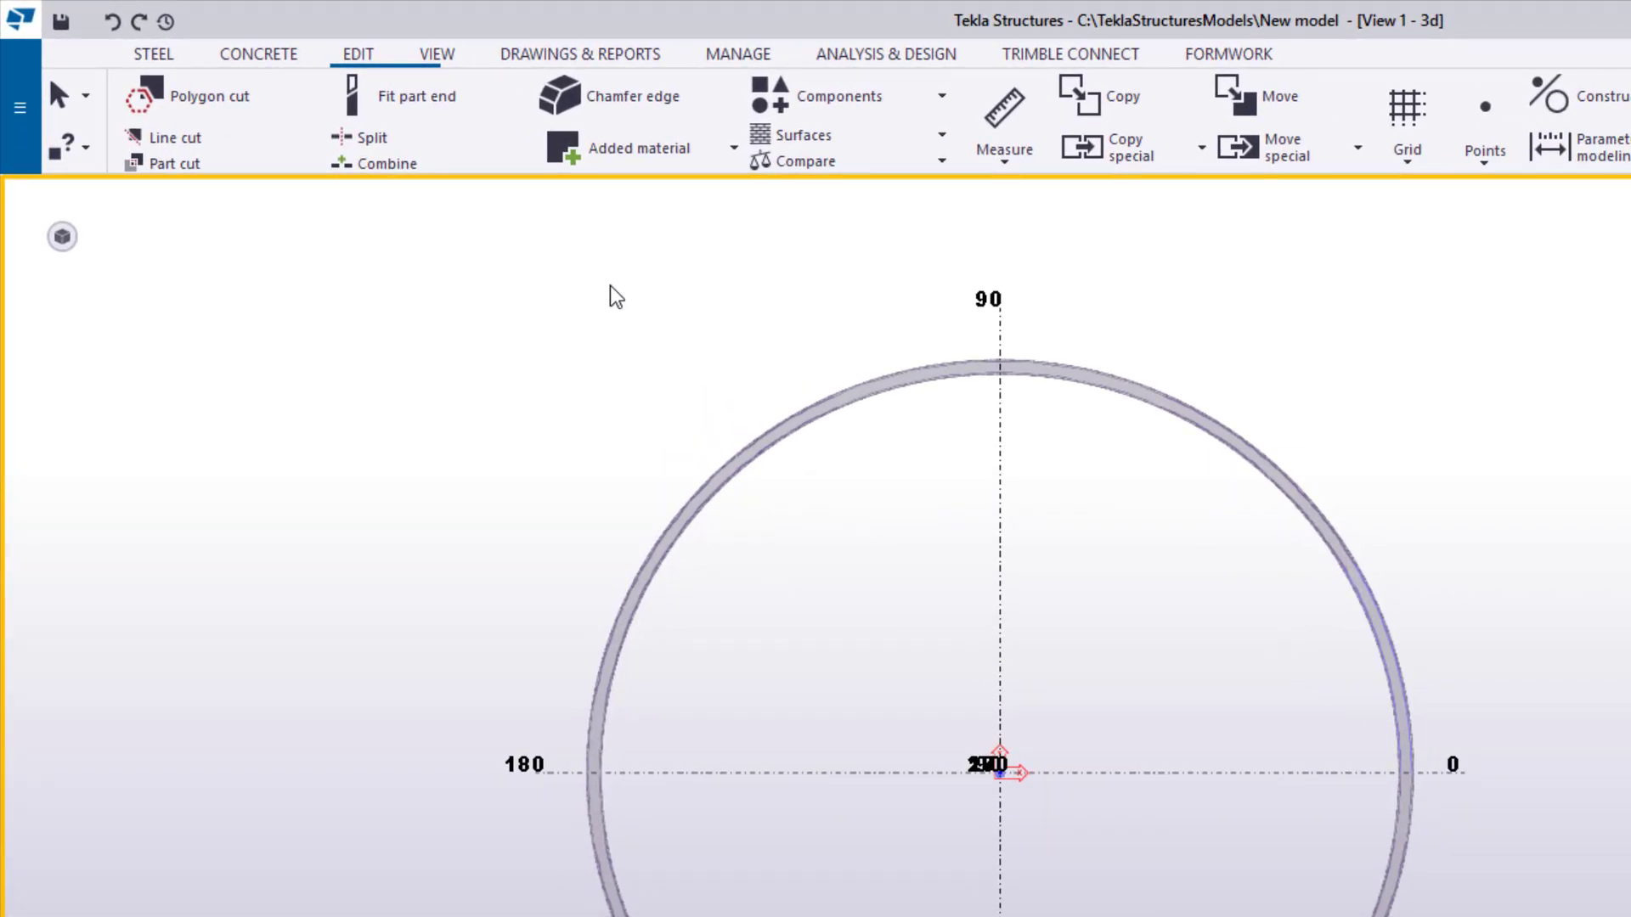
# - Create a new view from two points picked along gridline 0 and switch it to a flat elevation
pyautogui.click(437, 53)
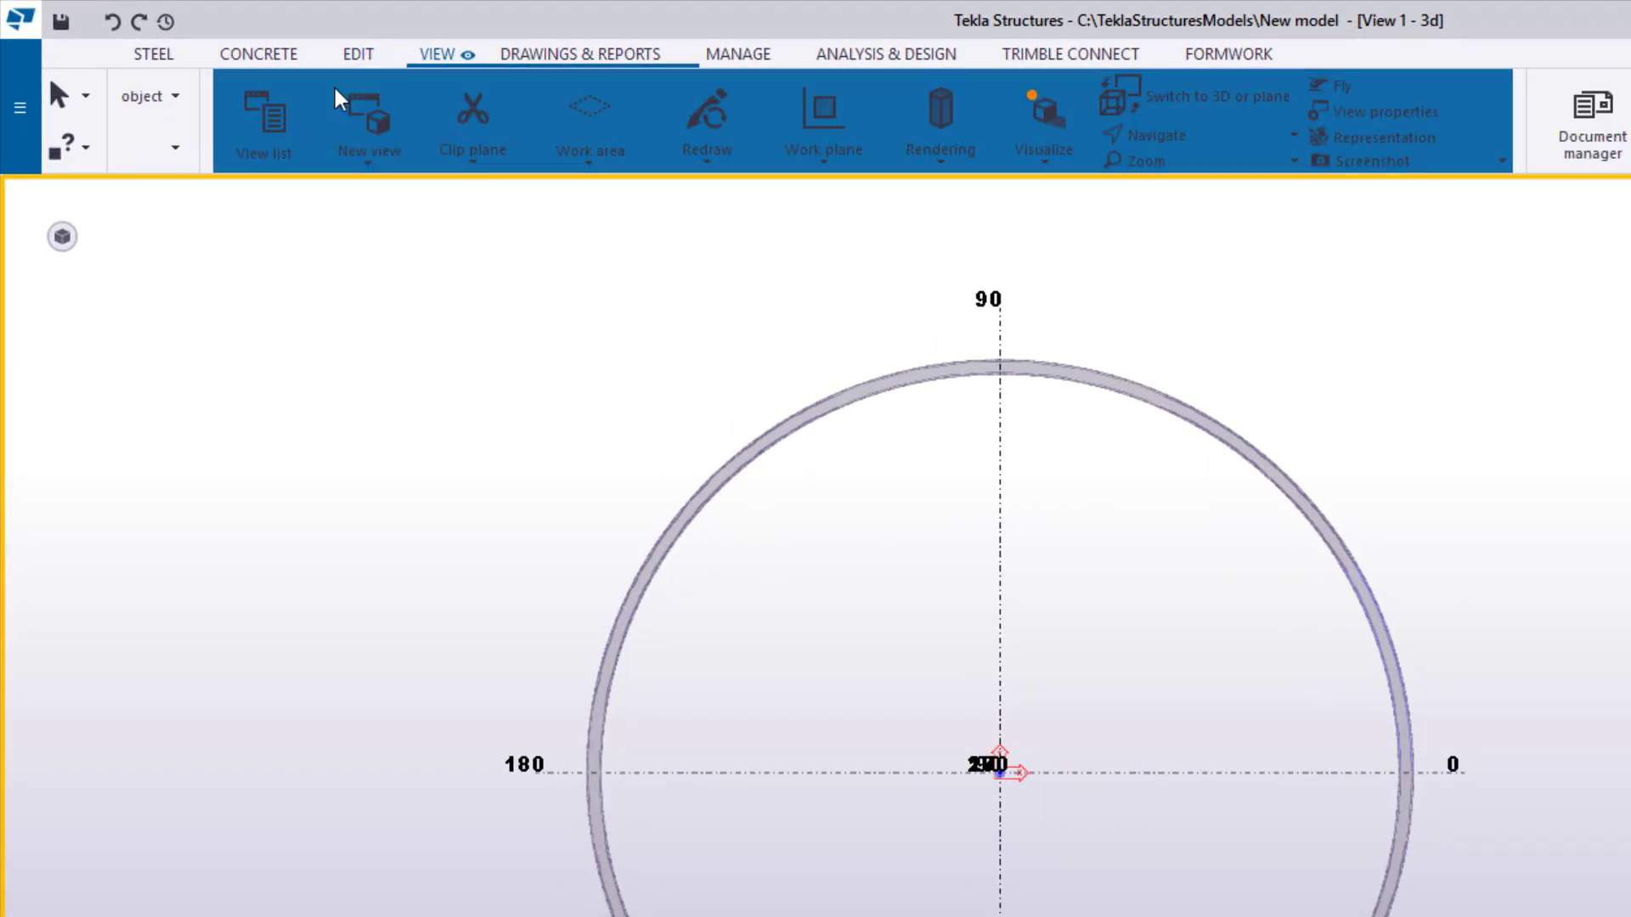
pyautogui.click(295, 168)
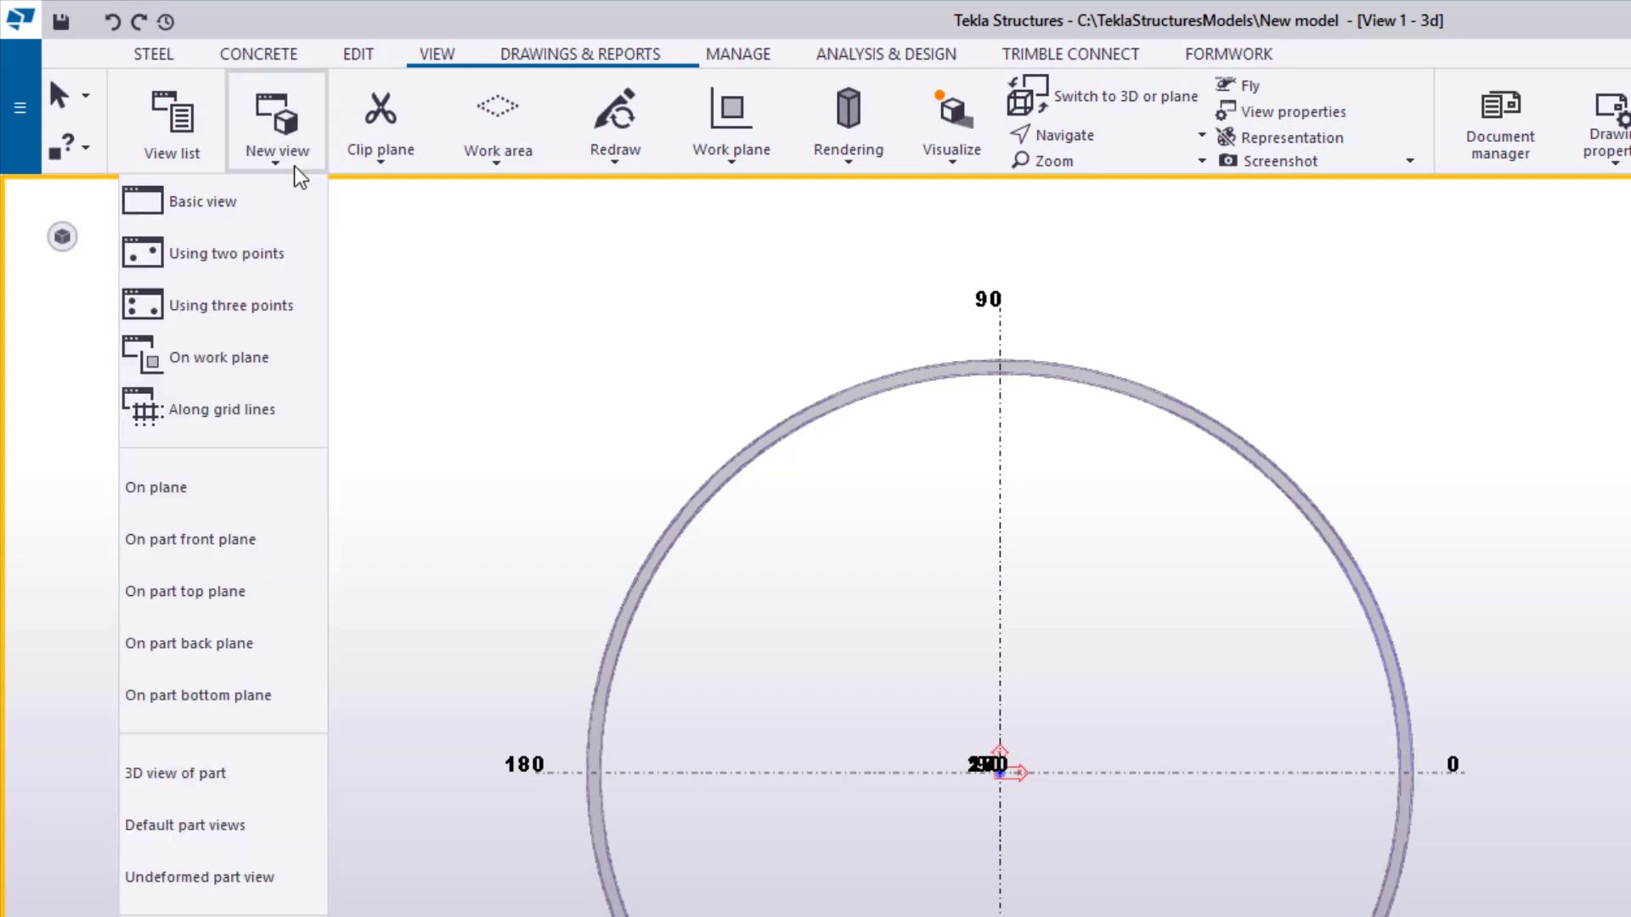
pyautogui.click(218, 213)
pyautogui.scroll(3, 794, 583)
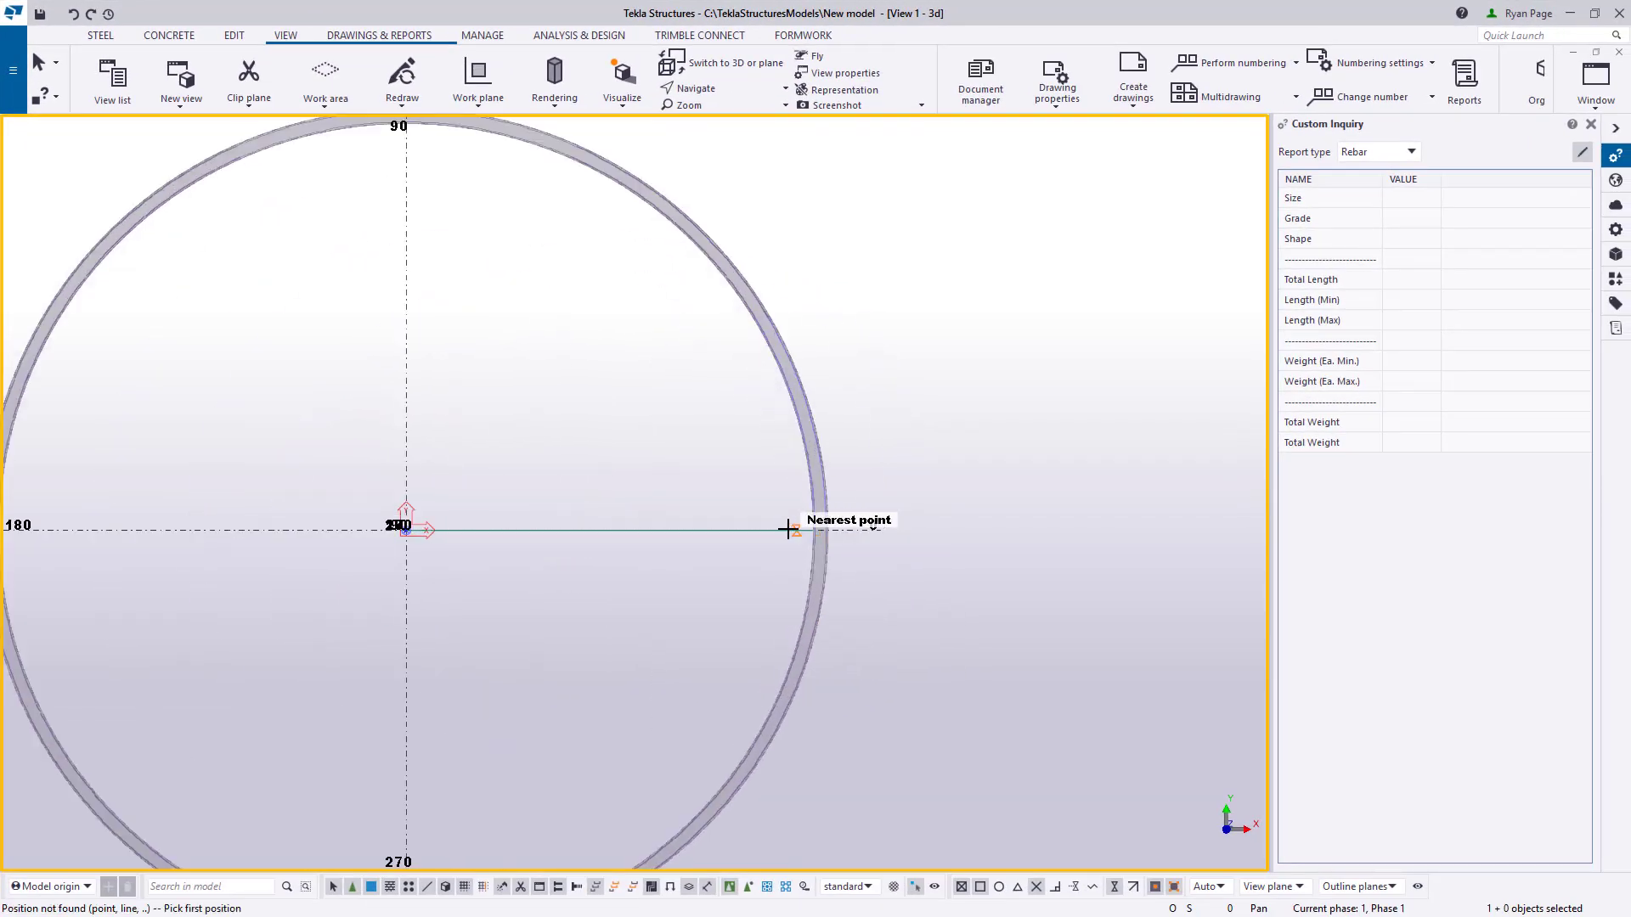
pyautogui.scroll(1, 720, 506)
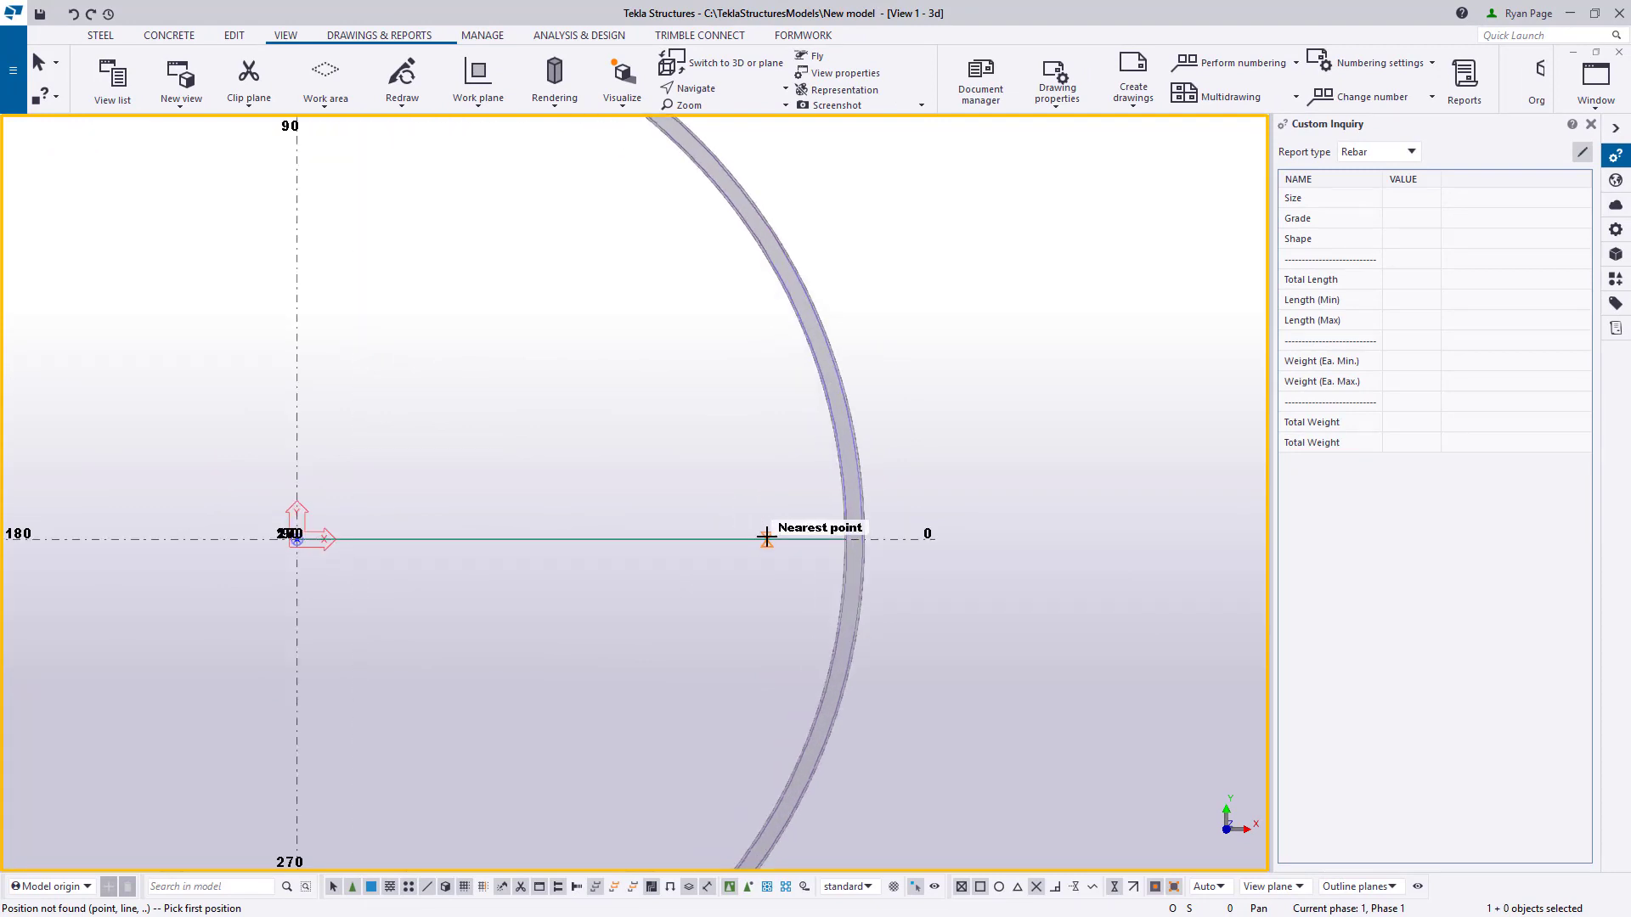
pyautogui.click(767, 539)
pyautogui.click(903, 536)
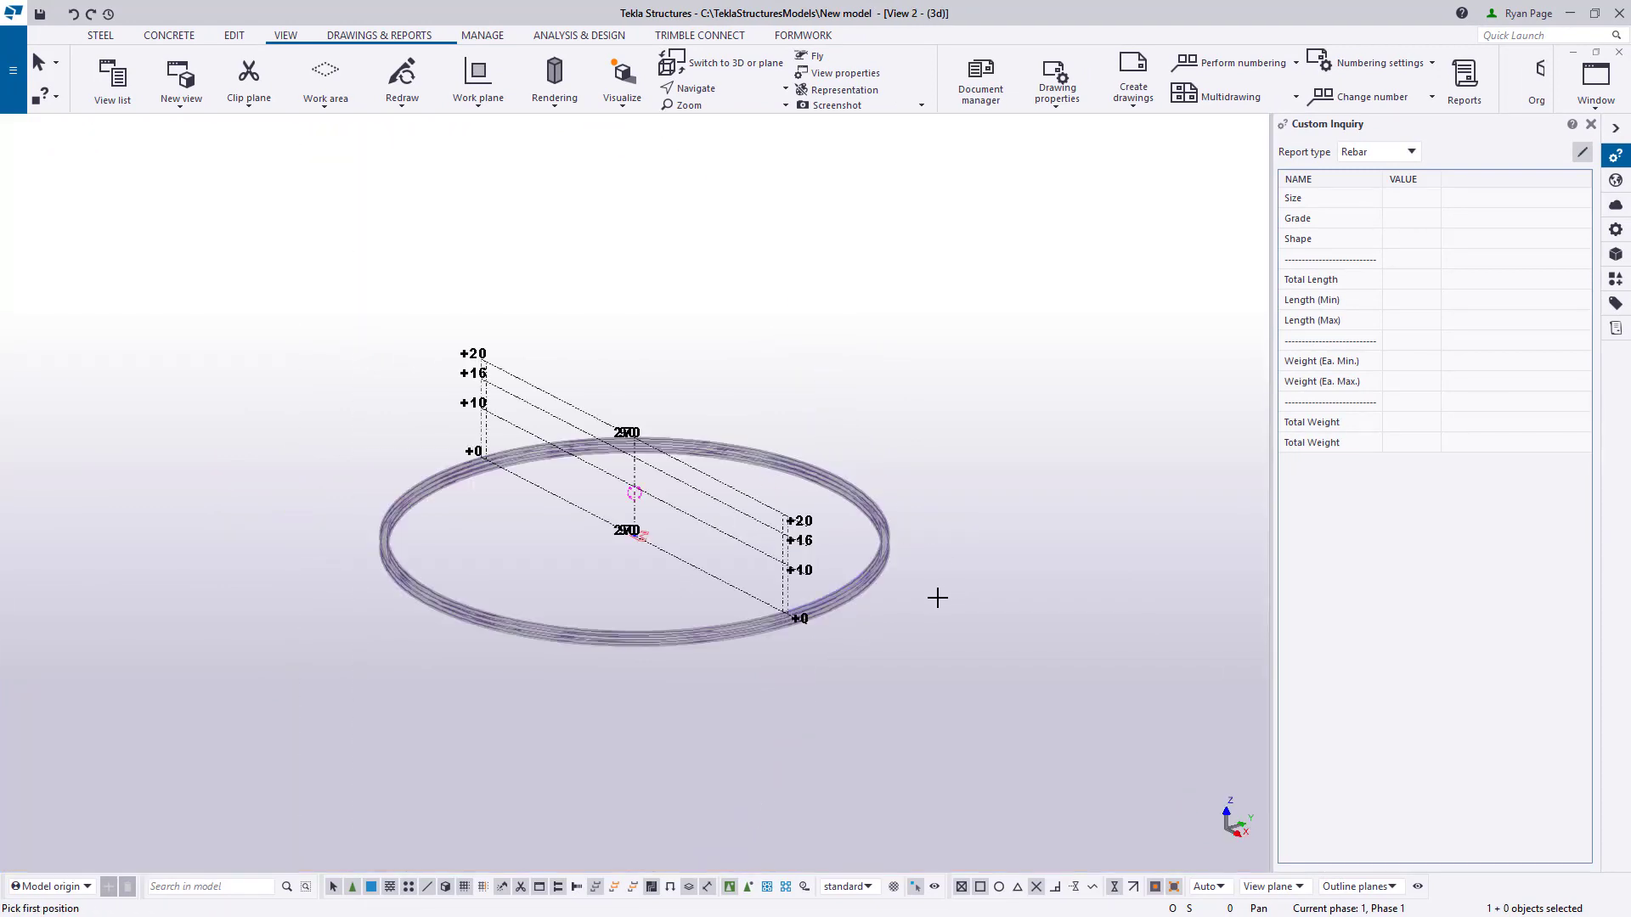
pyautogui.hotkey('ctrl', 'p')
pyautogui.rightClick(937, 598)
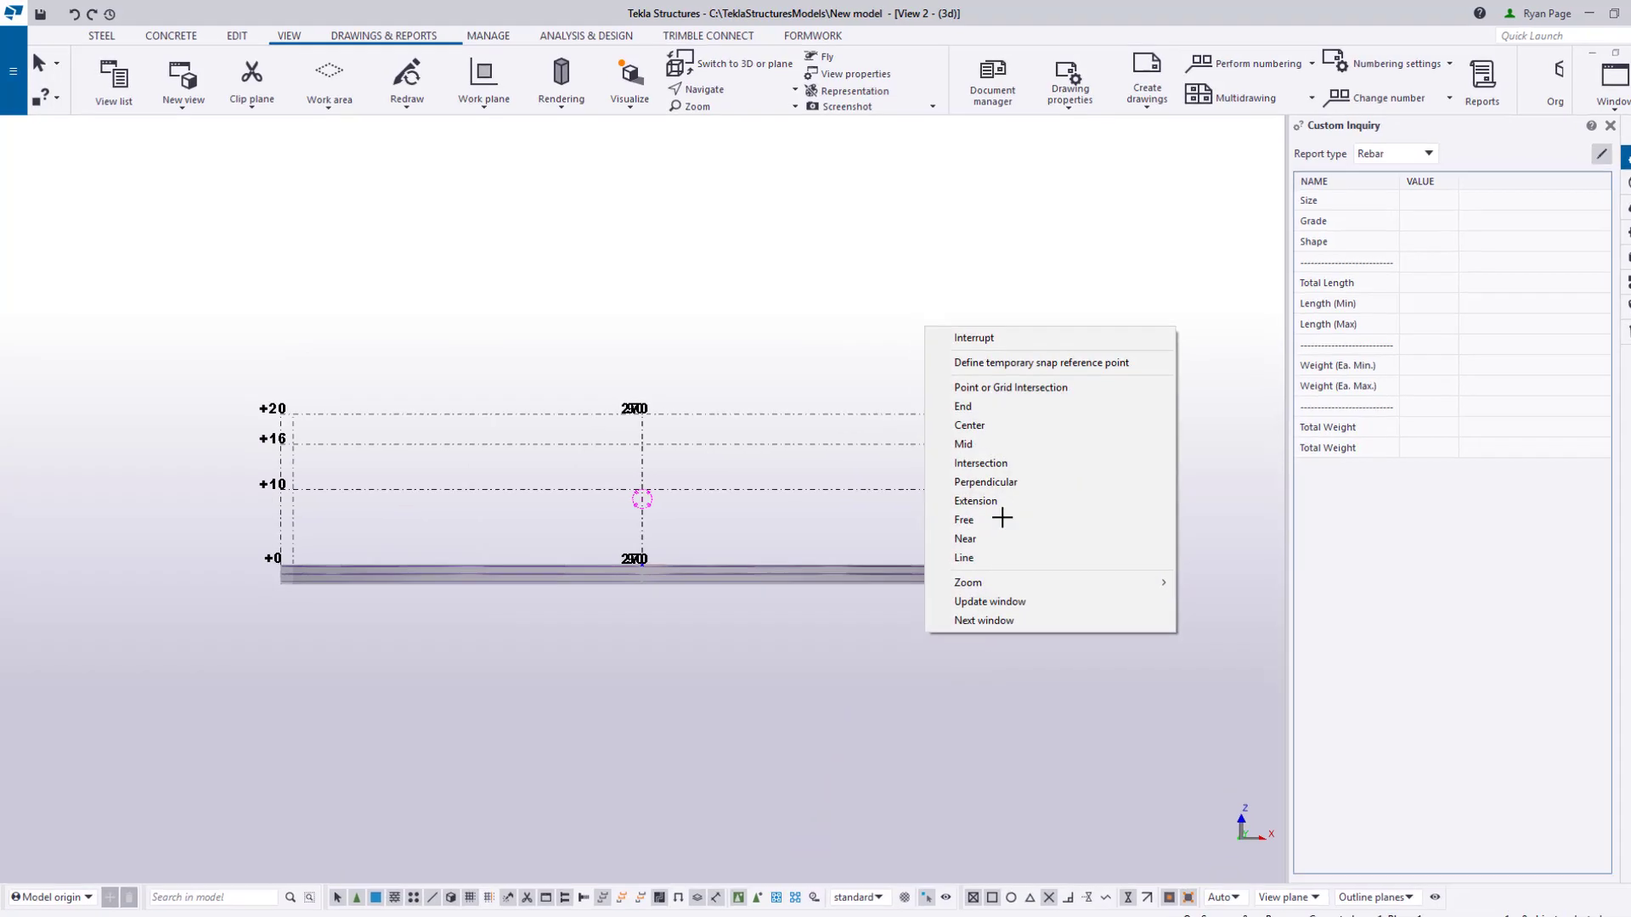
pyautogui.click(951, 332)
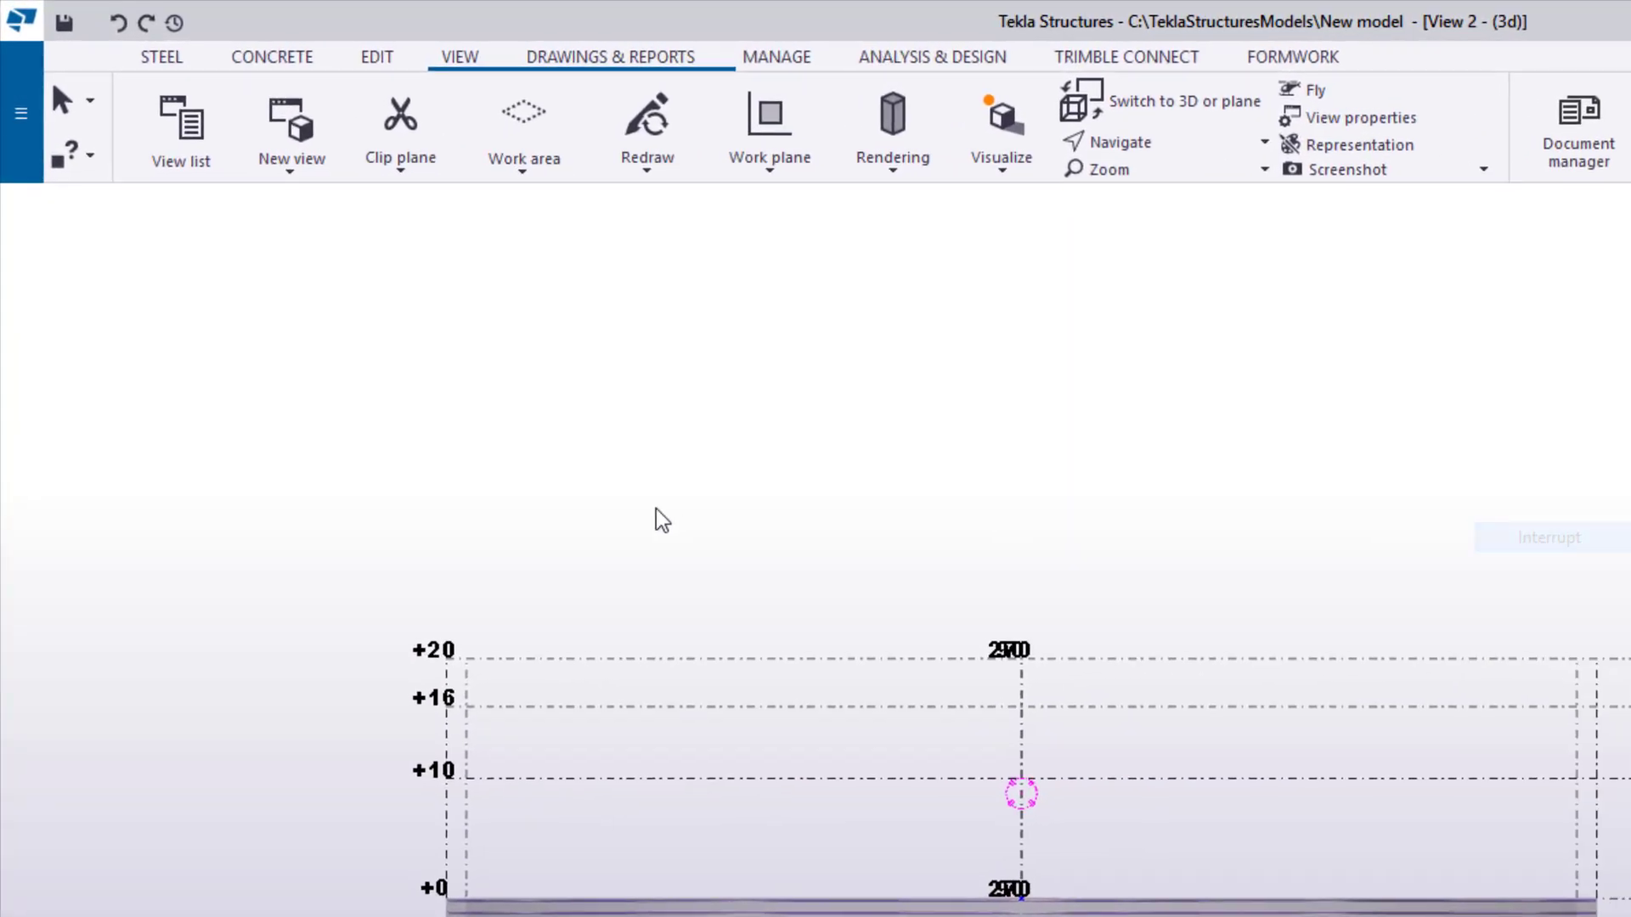
# - Fit the work area by two points around the wall's cross-section end below gridline level +0
pyautogui.click(546, 177)
pyautogui.click(454, 559)
pyautogui.scroll(5, 815, 551)
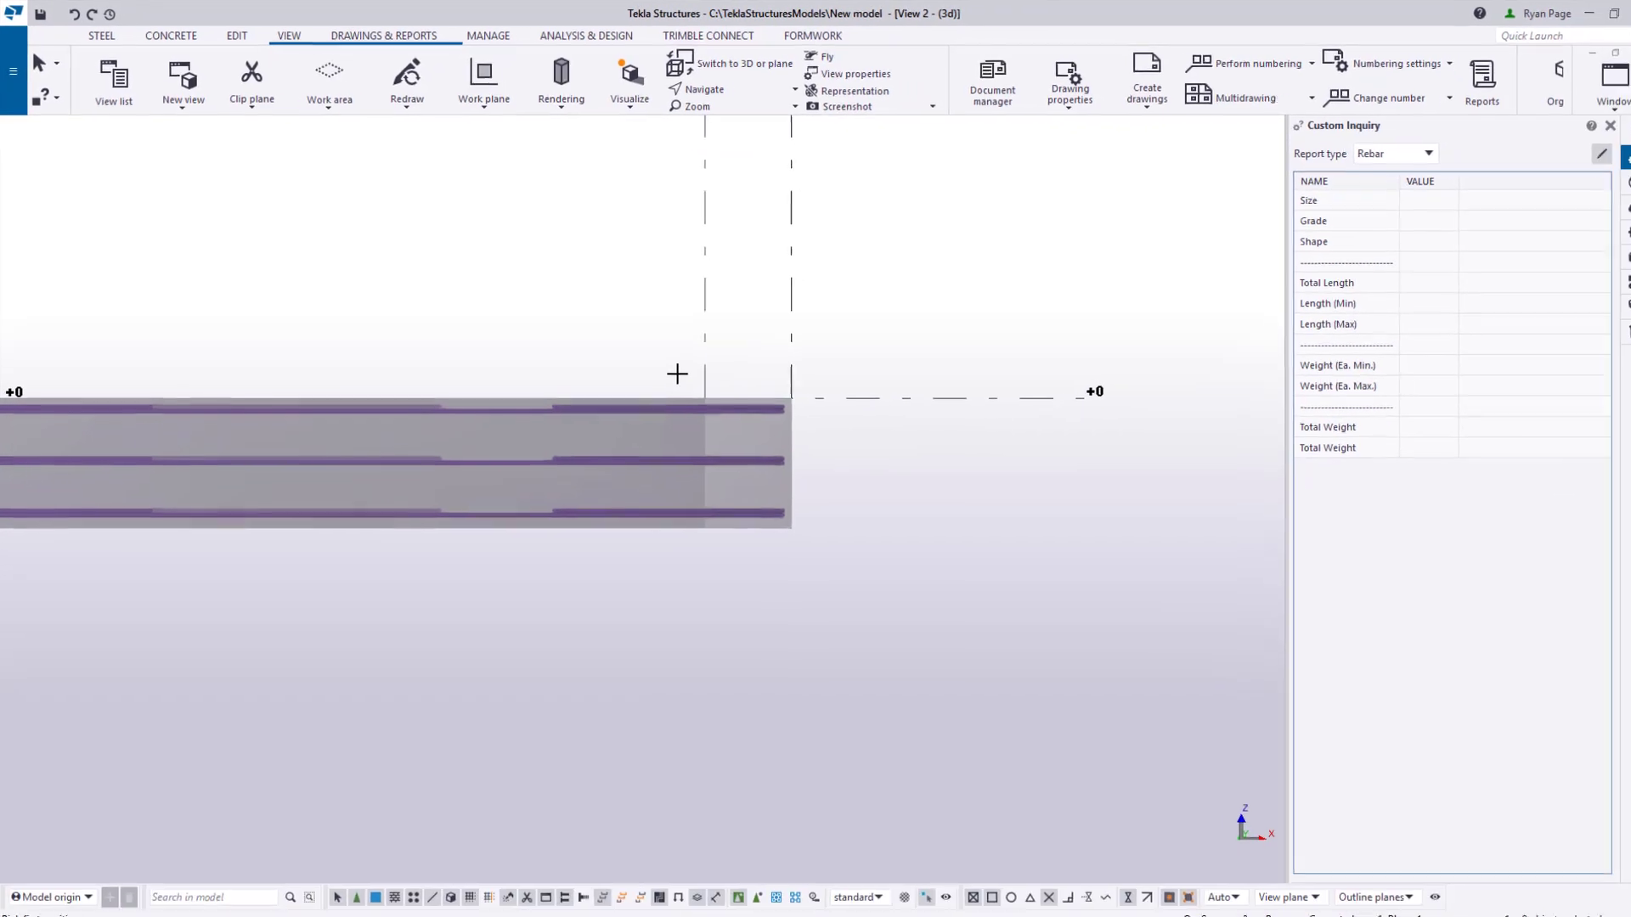
pyautogui.click(1078, 595)
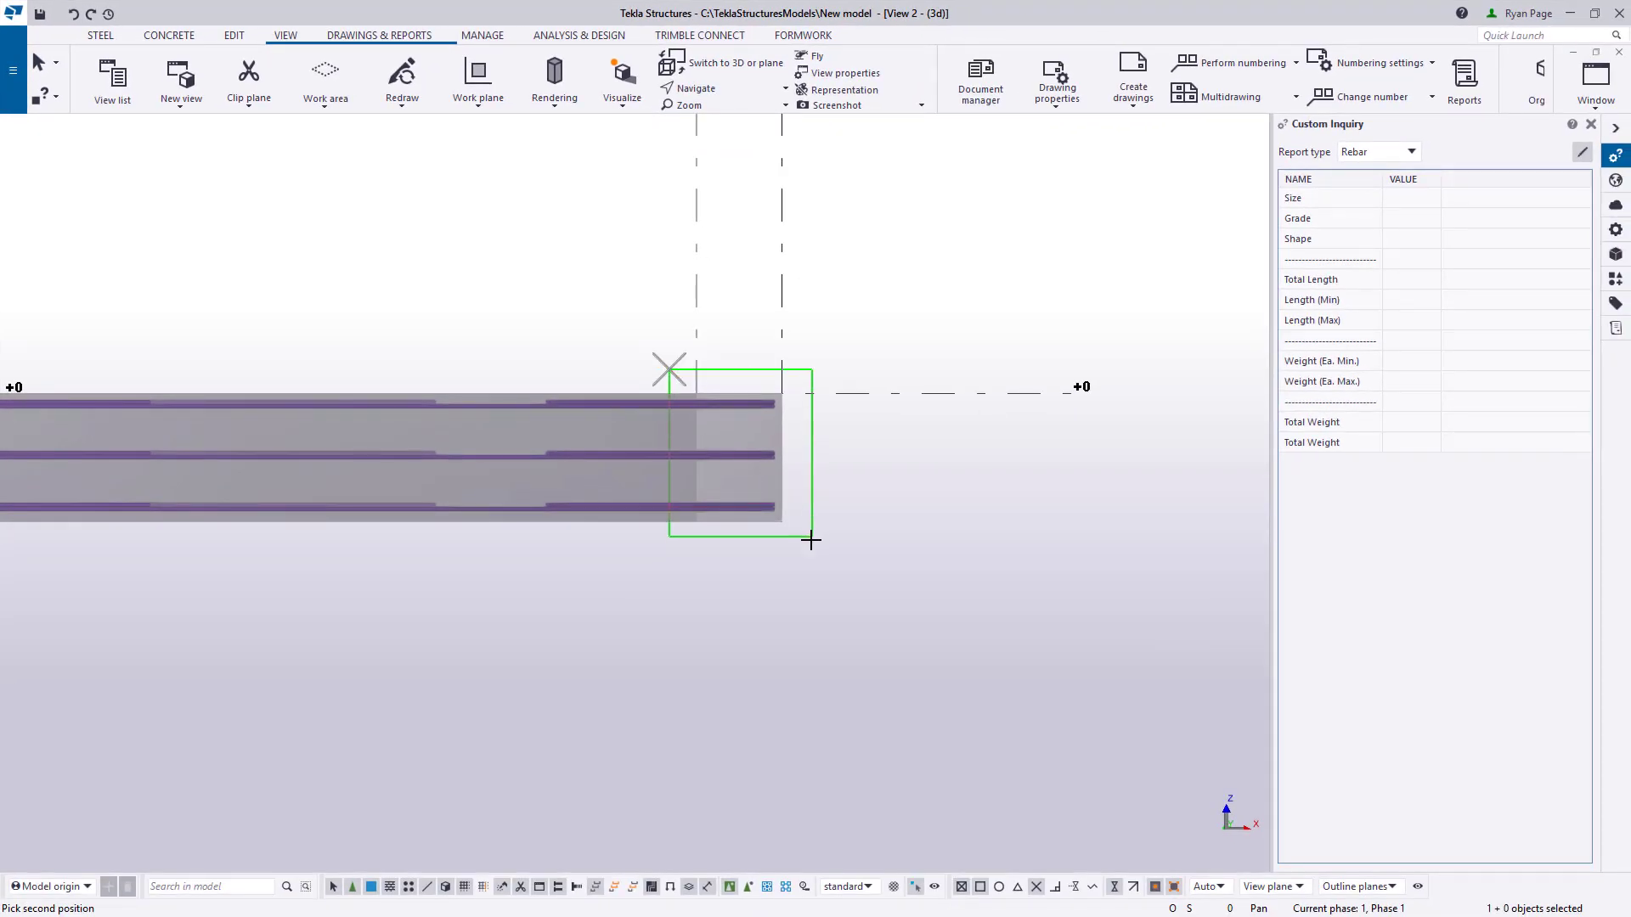
pyautogui.click(801, 542)
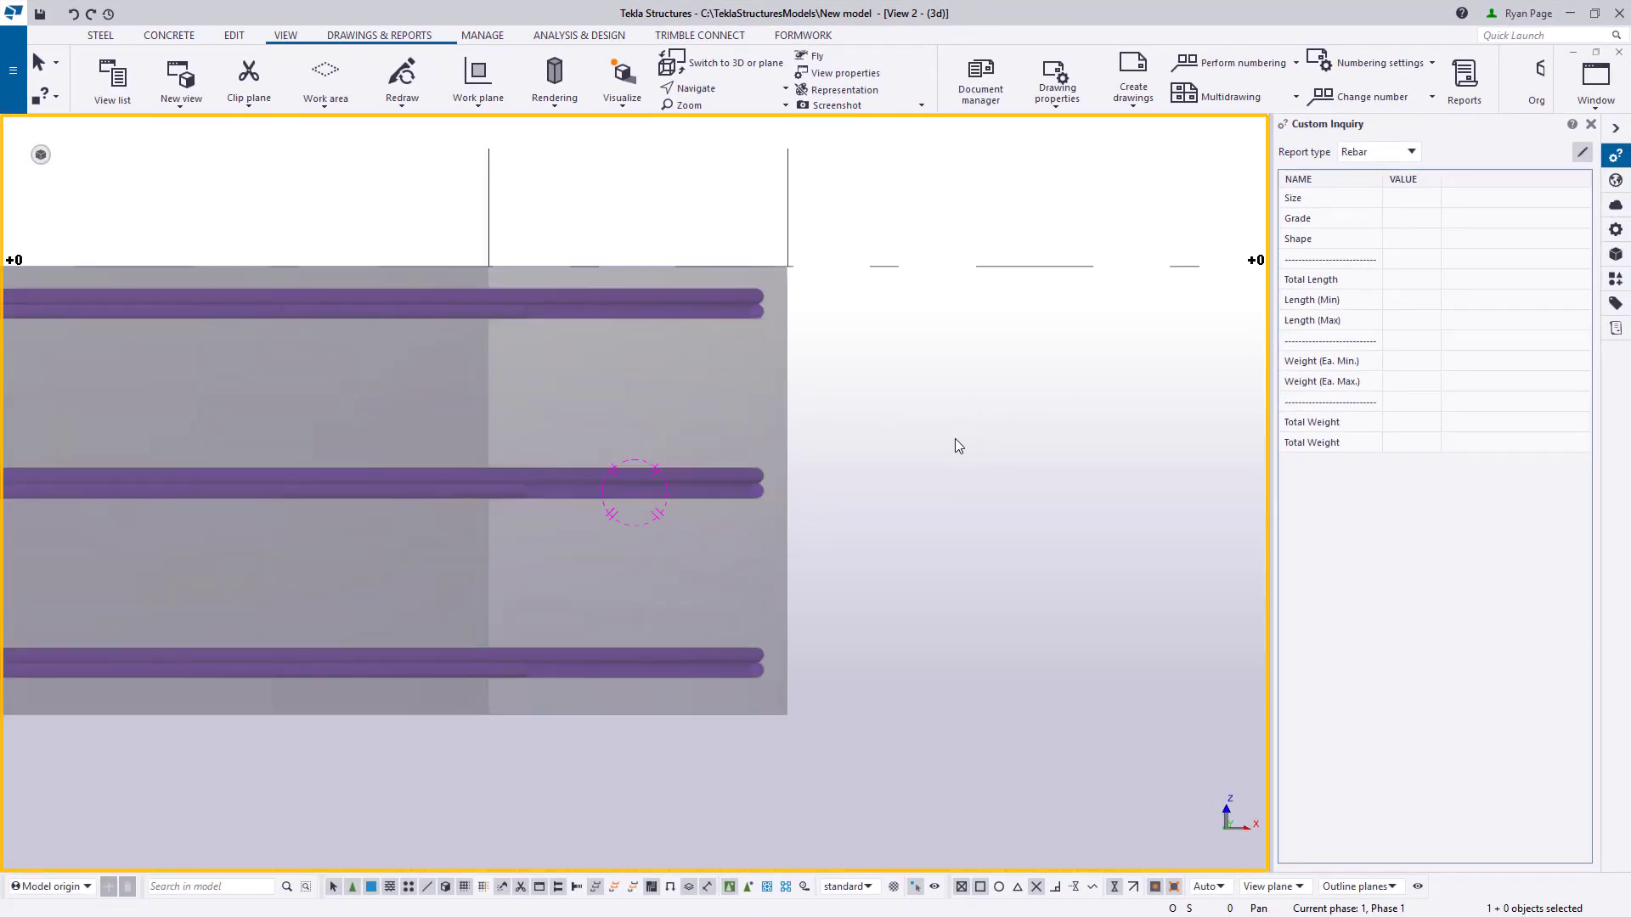
pyautogui.rightClick(954, 441)
pyautogui.click(994, 556)
# - Start a single reinforcing bar and load the saved Tie properties for it
pyautogui.click(1615, 229)
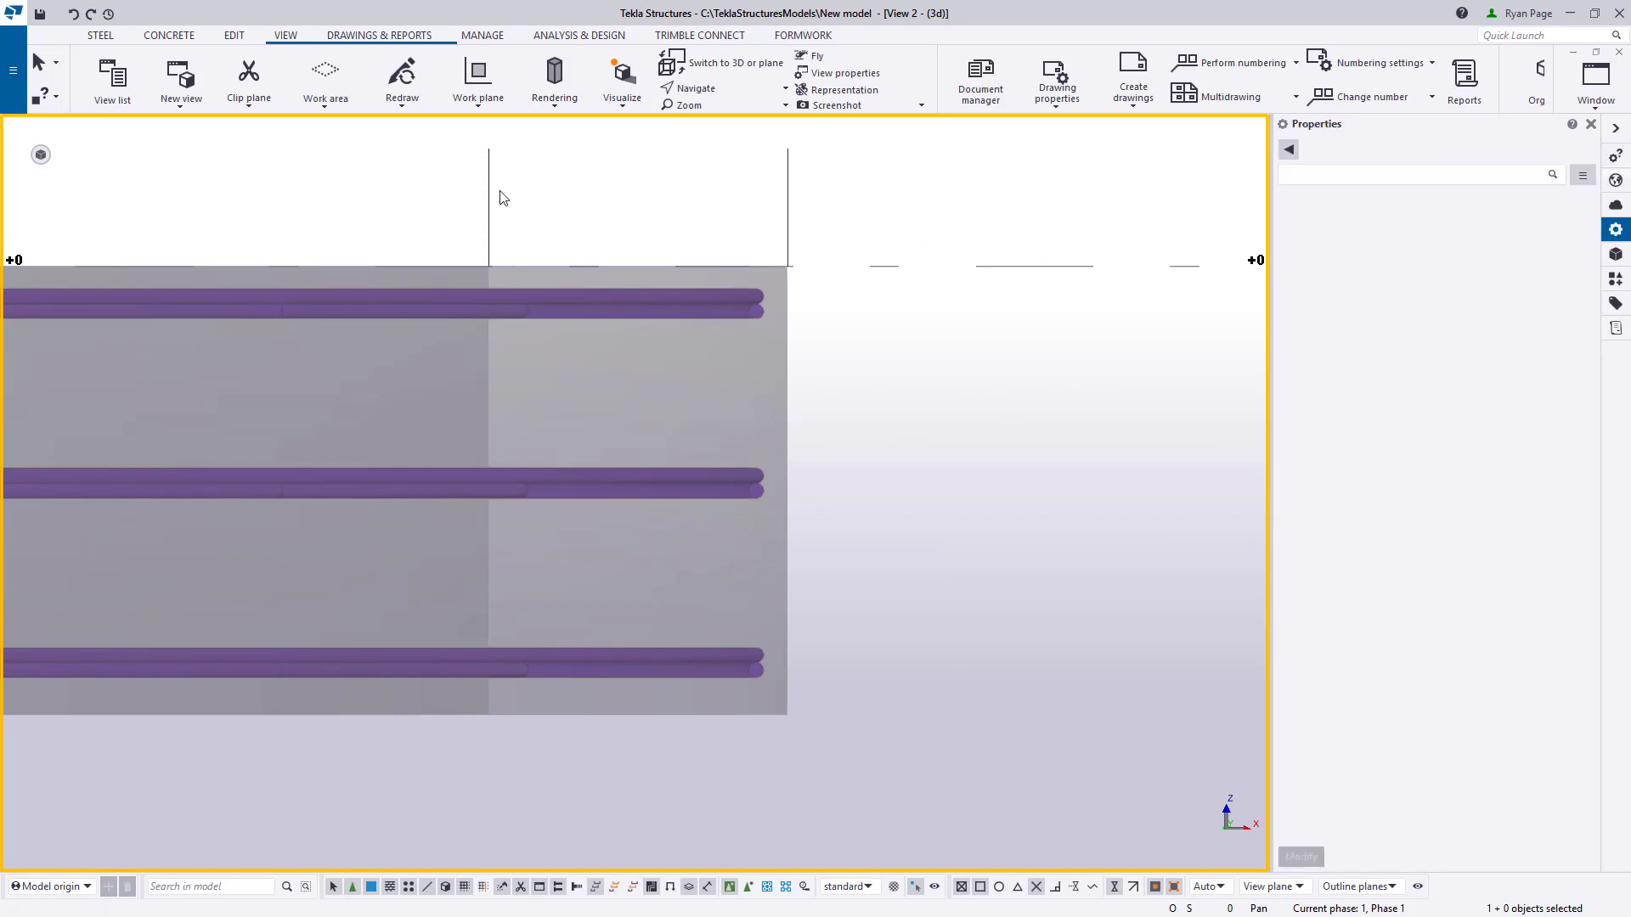
pyautogui.click(157, 37)
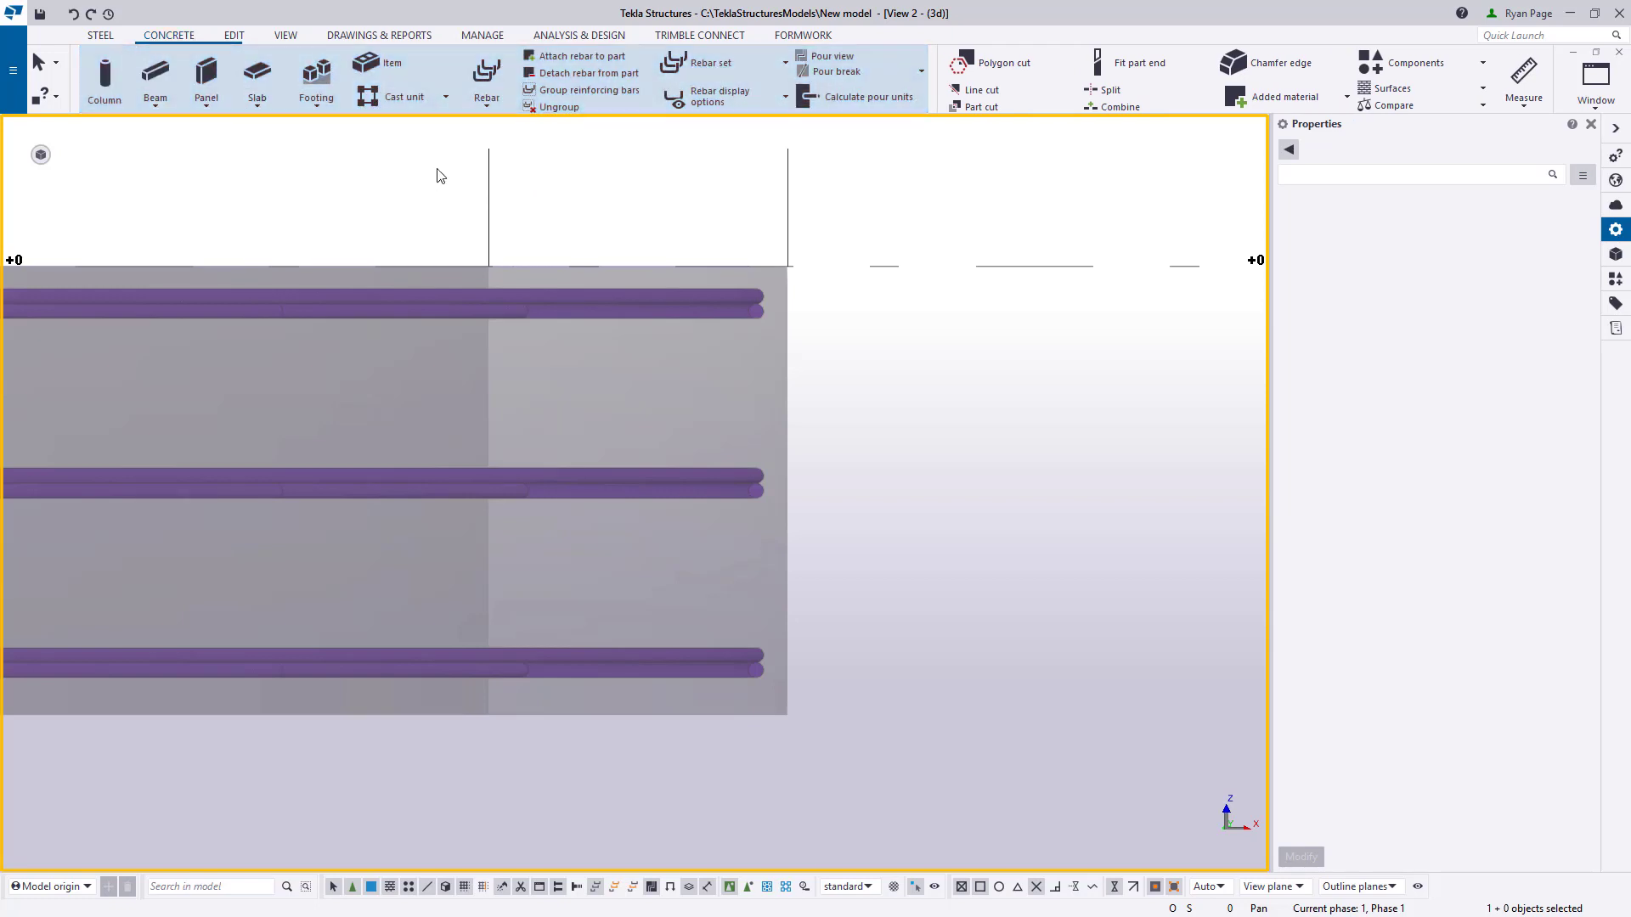
pyautogui.click(484, 100)
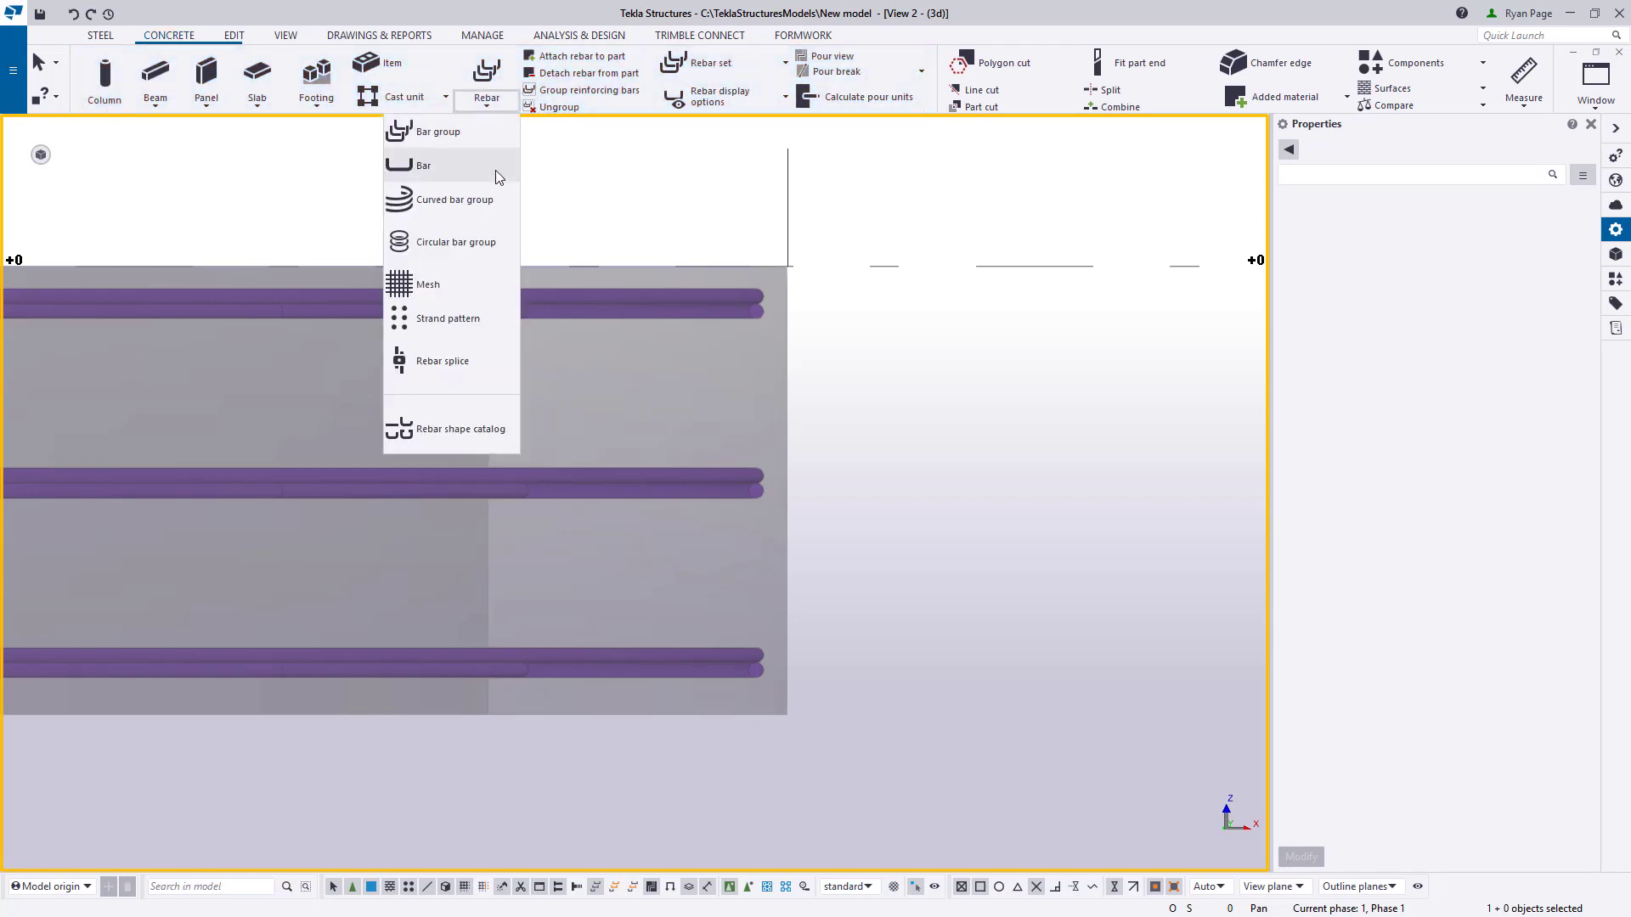
pyautogui.click(426, 172)
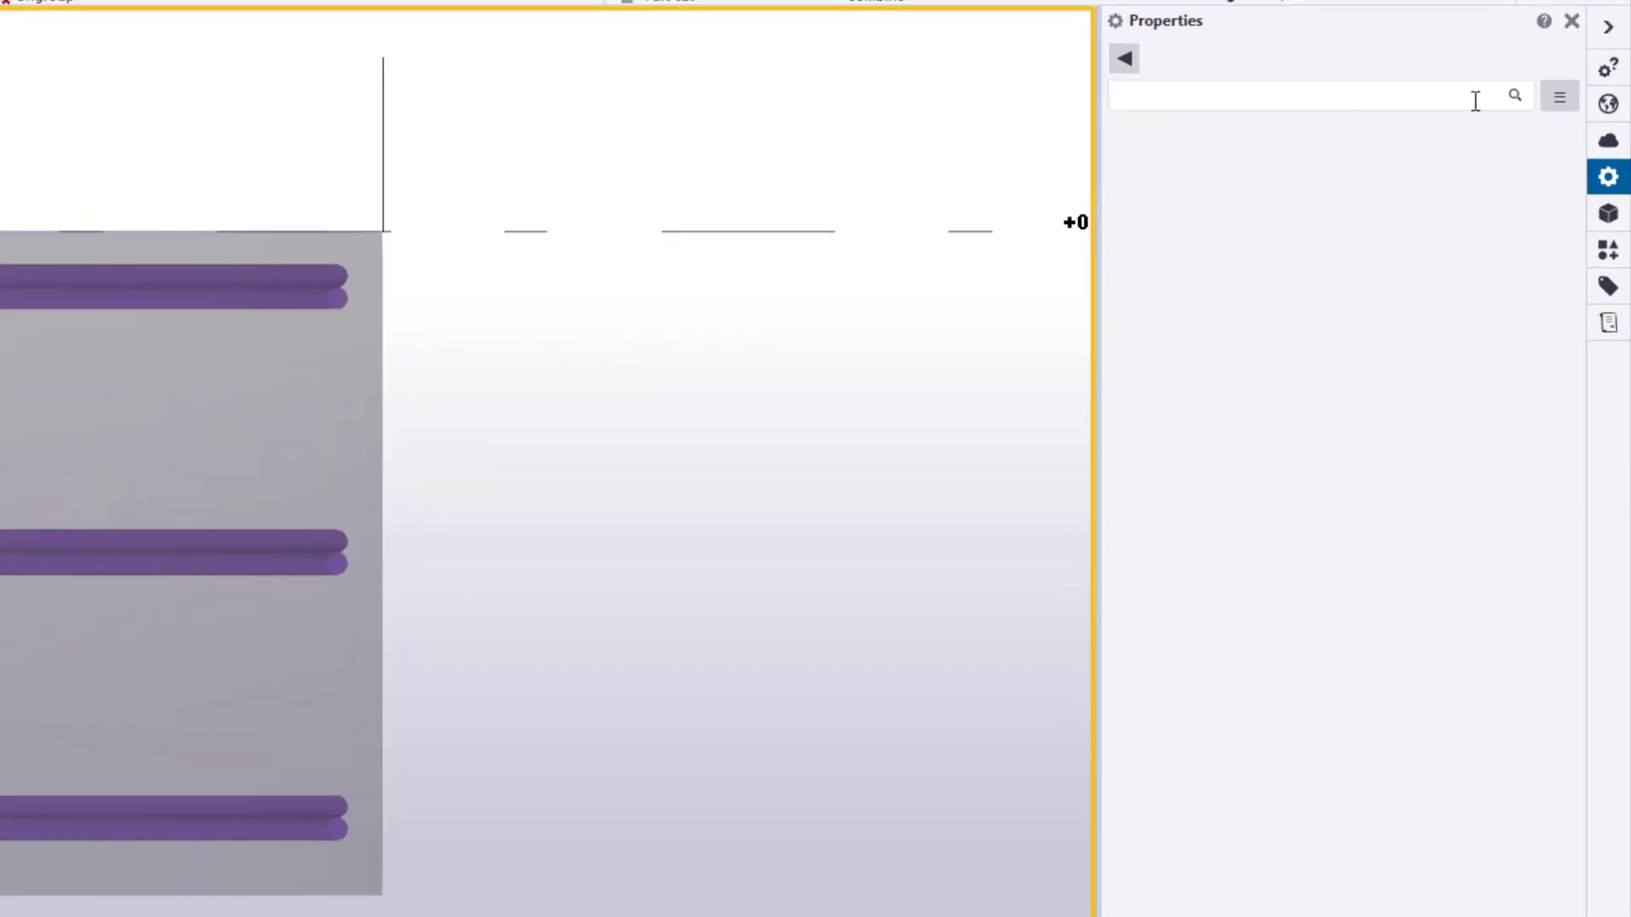
pyautogui.click(1522, 61)
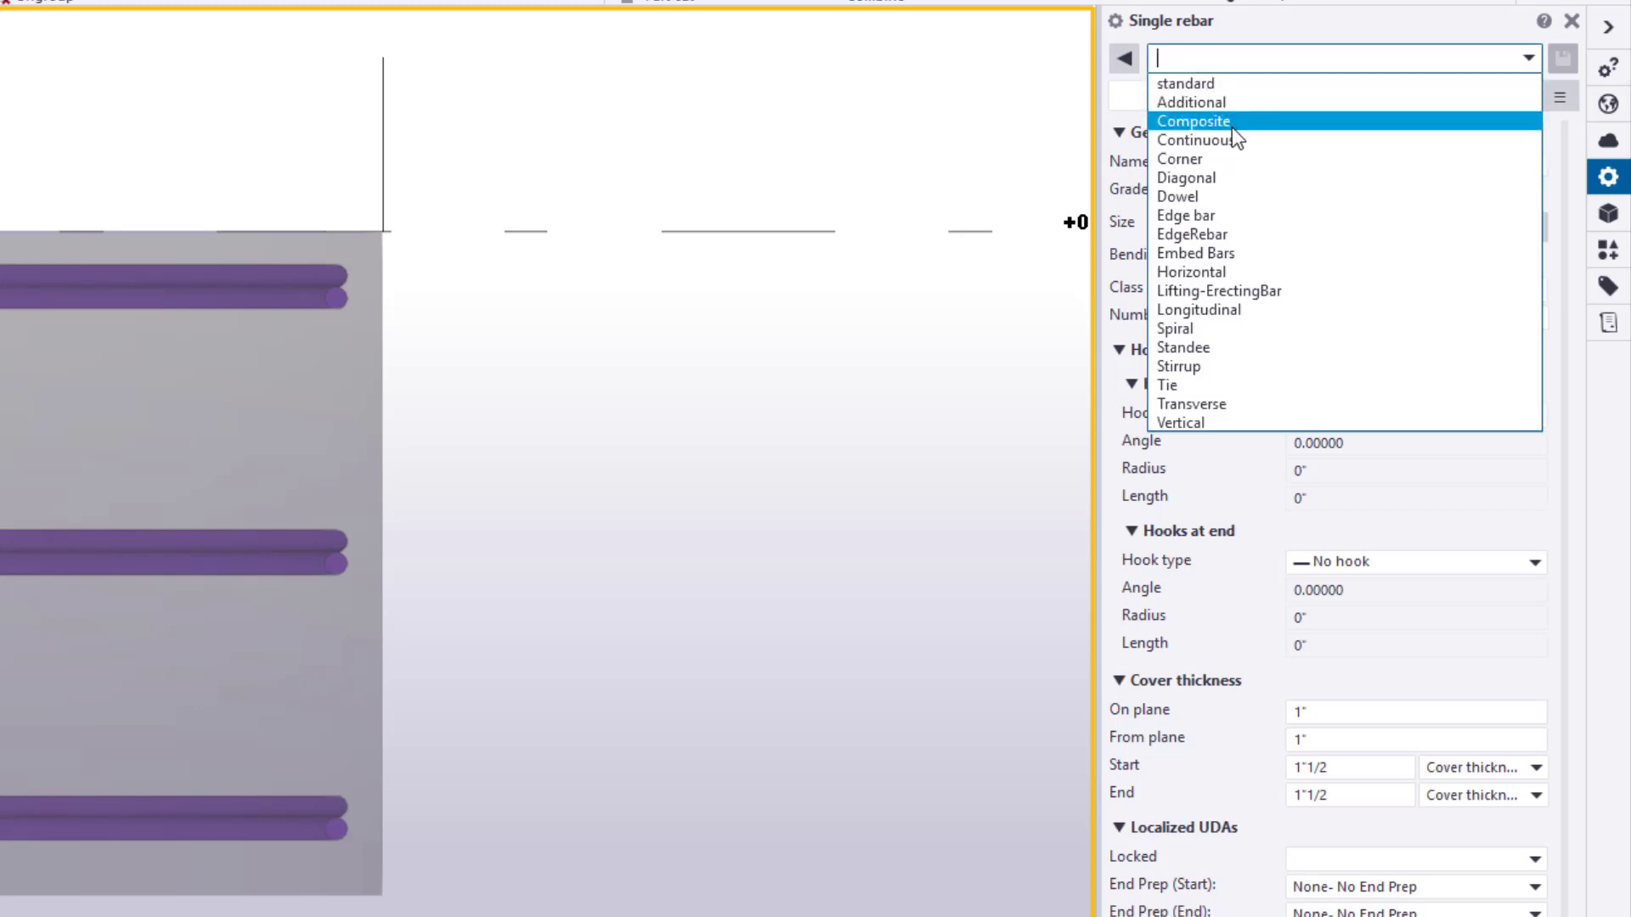
pyautogui.click(1235, 385)
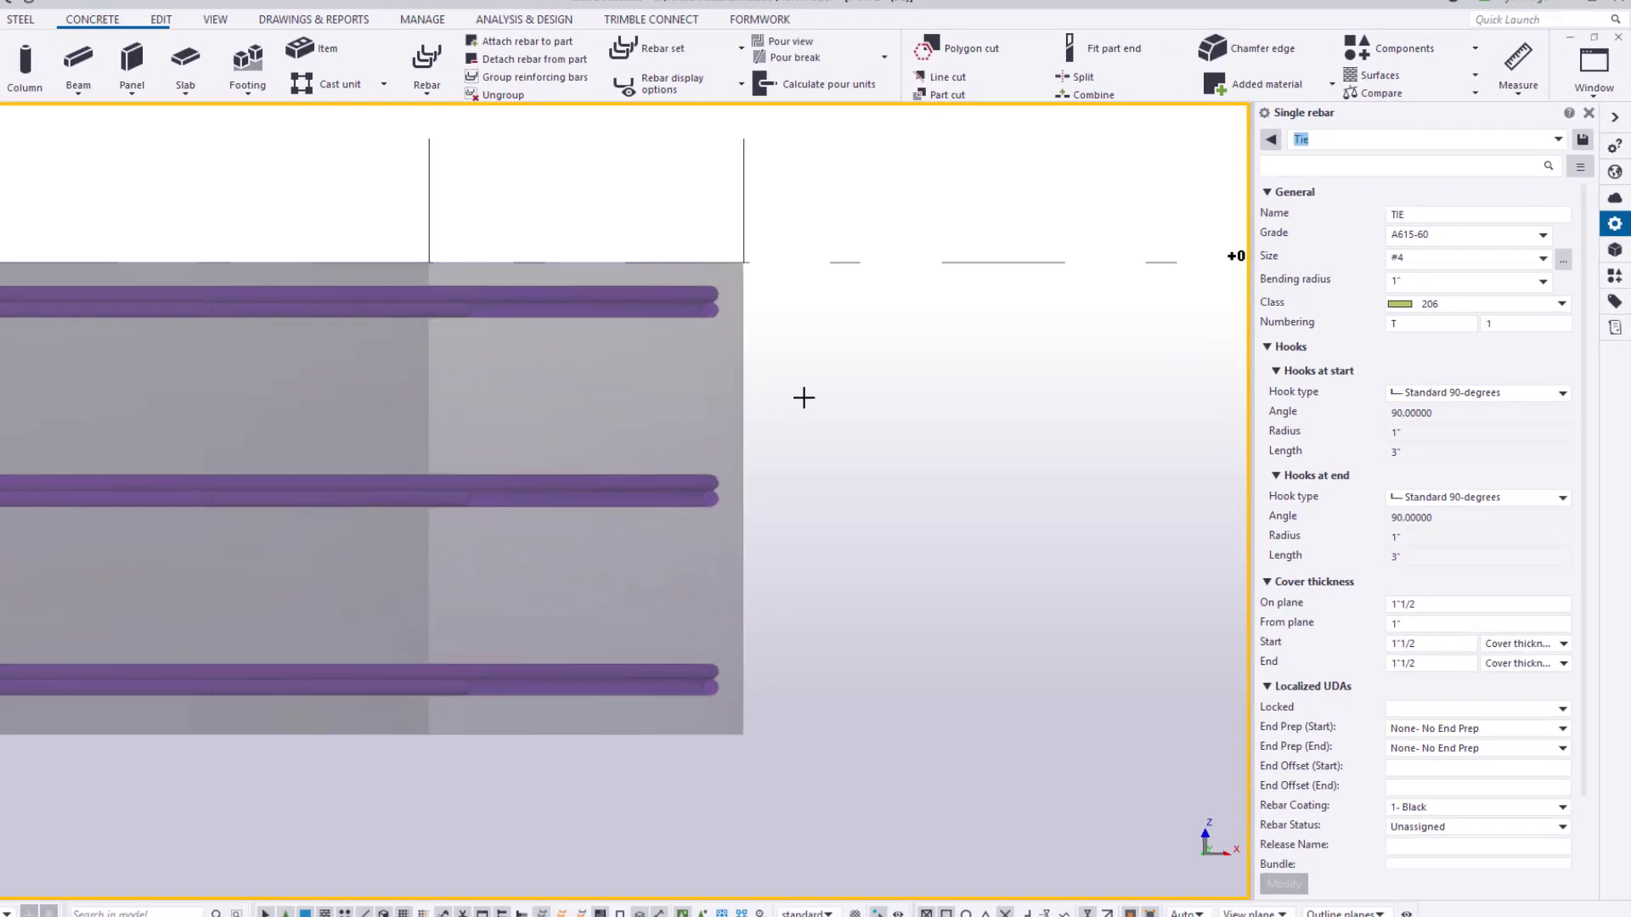
# - Create the tie in the wall by picking its cross-section corners as a closed 1'-8" by 2'-6" rectangle from the upper inner corner
pyautogui.click(780, 411)
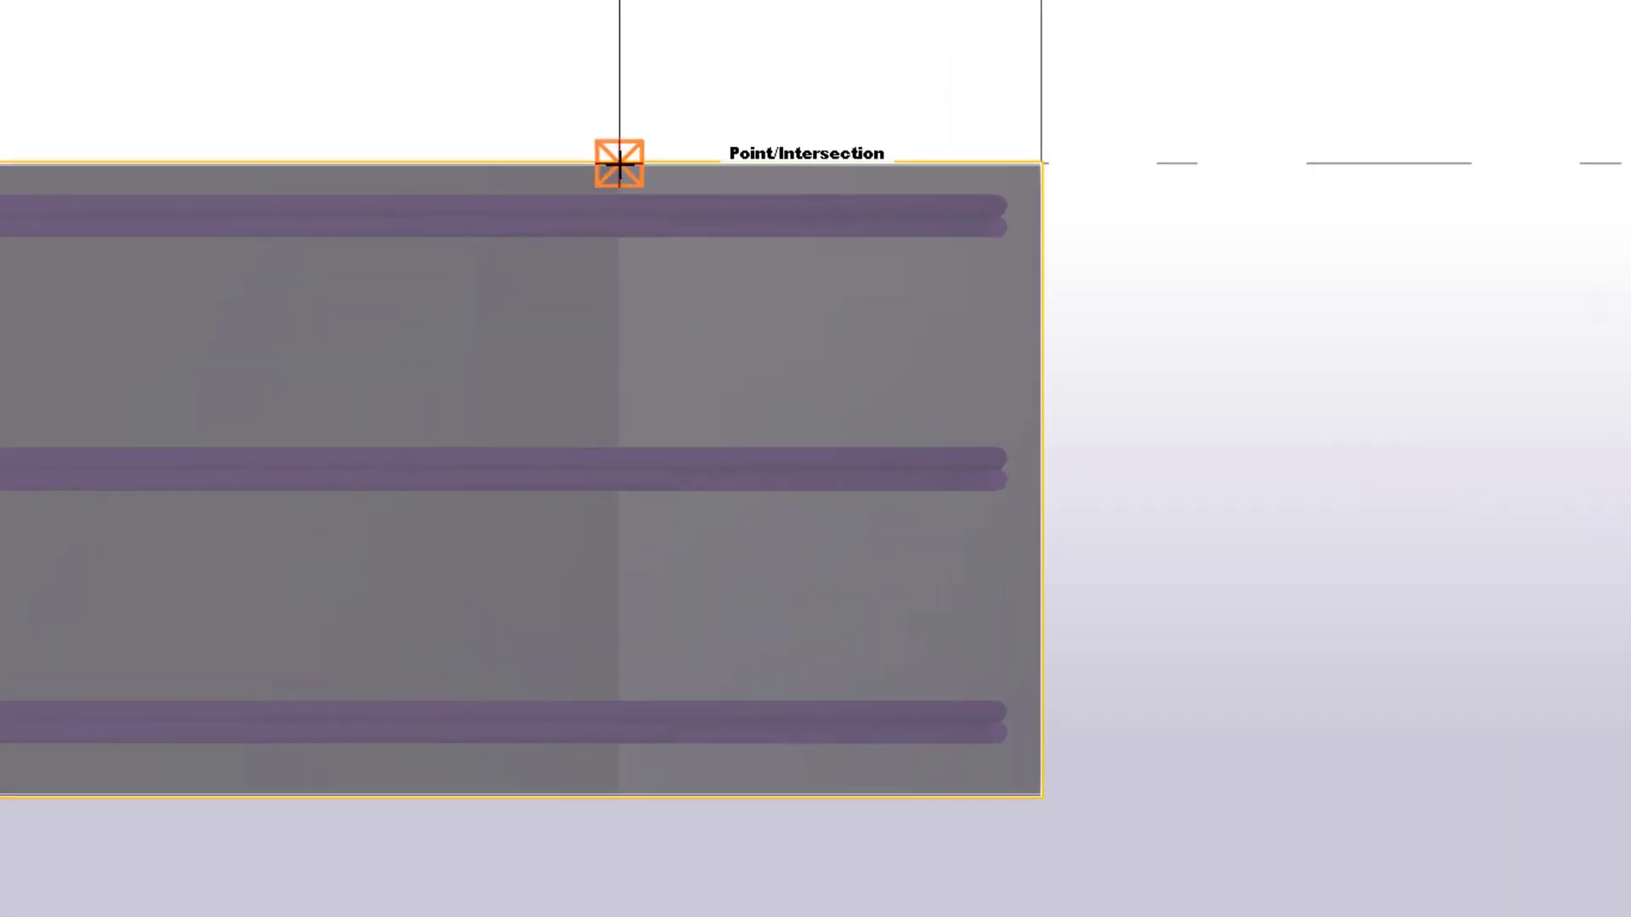
pyautogui.click(620, 161)
pyautogui.click(1041, 161)
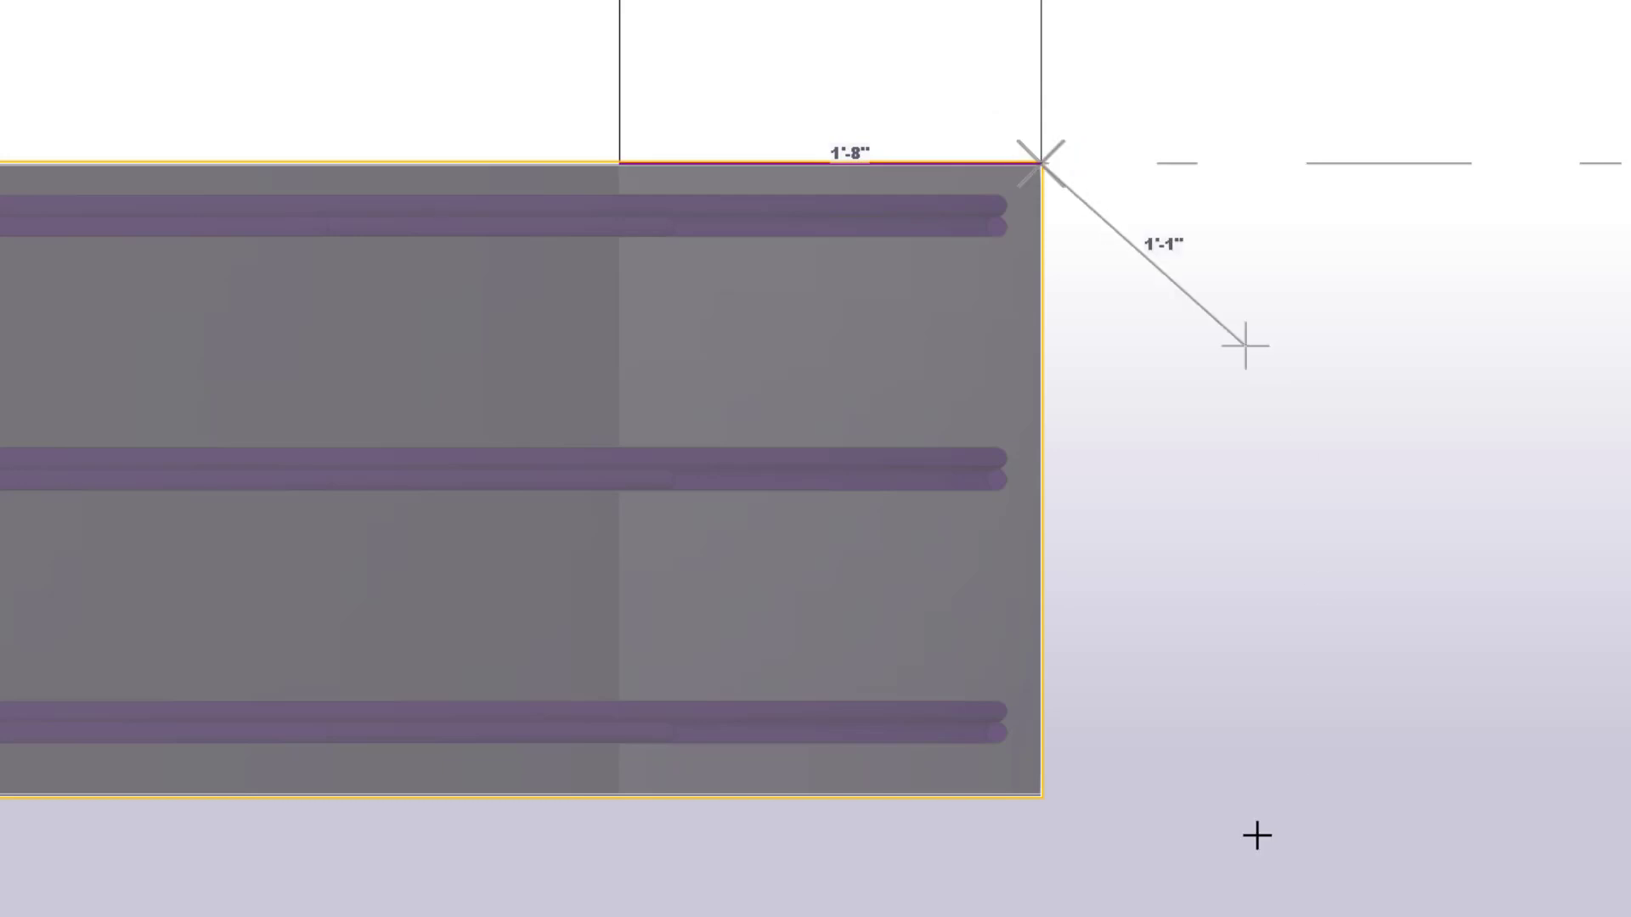
pyautogui.click(1039, 795)
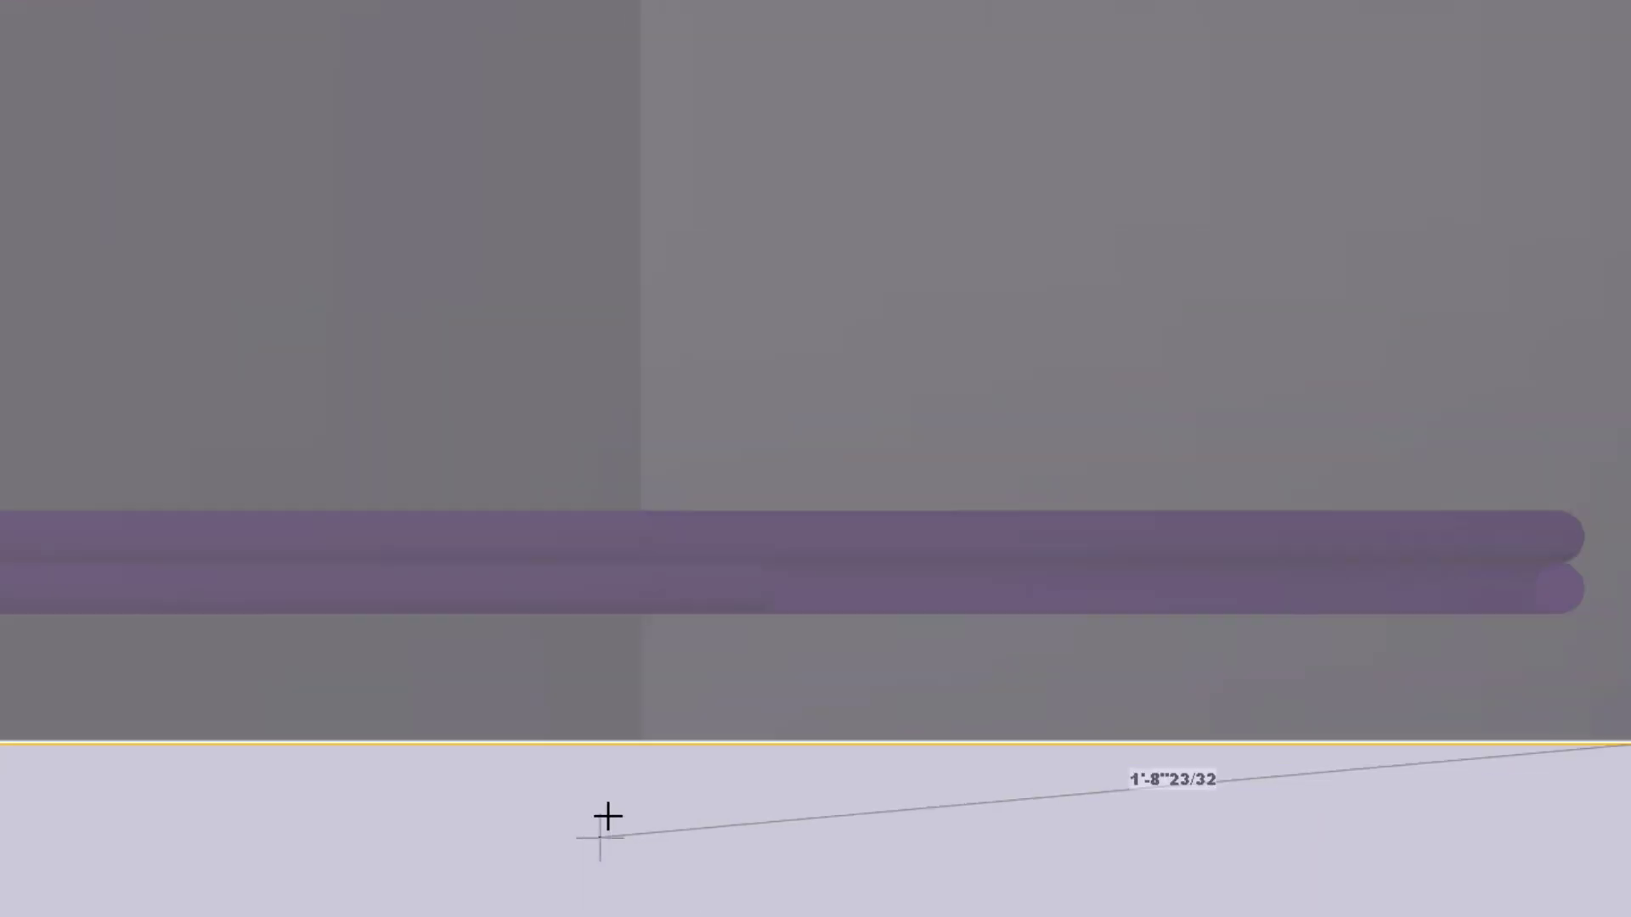
pyautogui.click(638, 744)
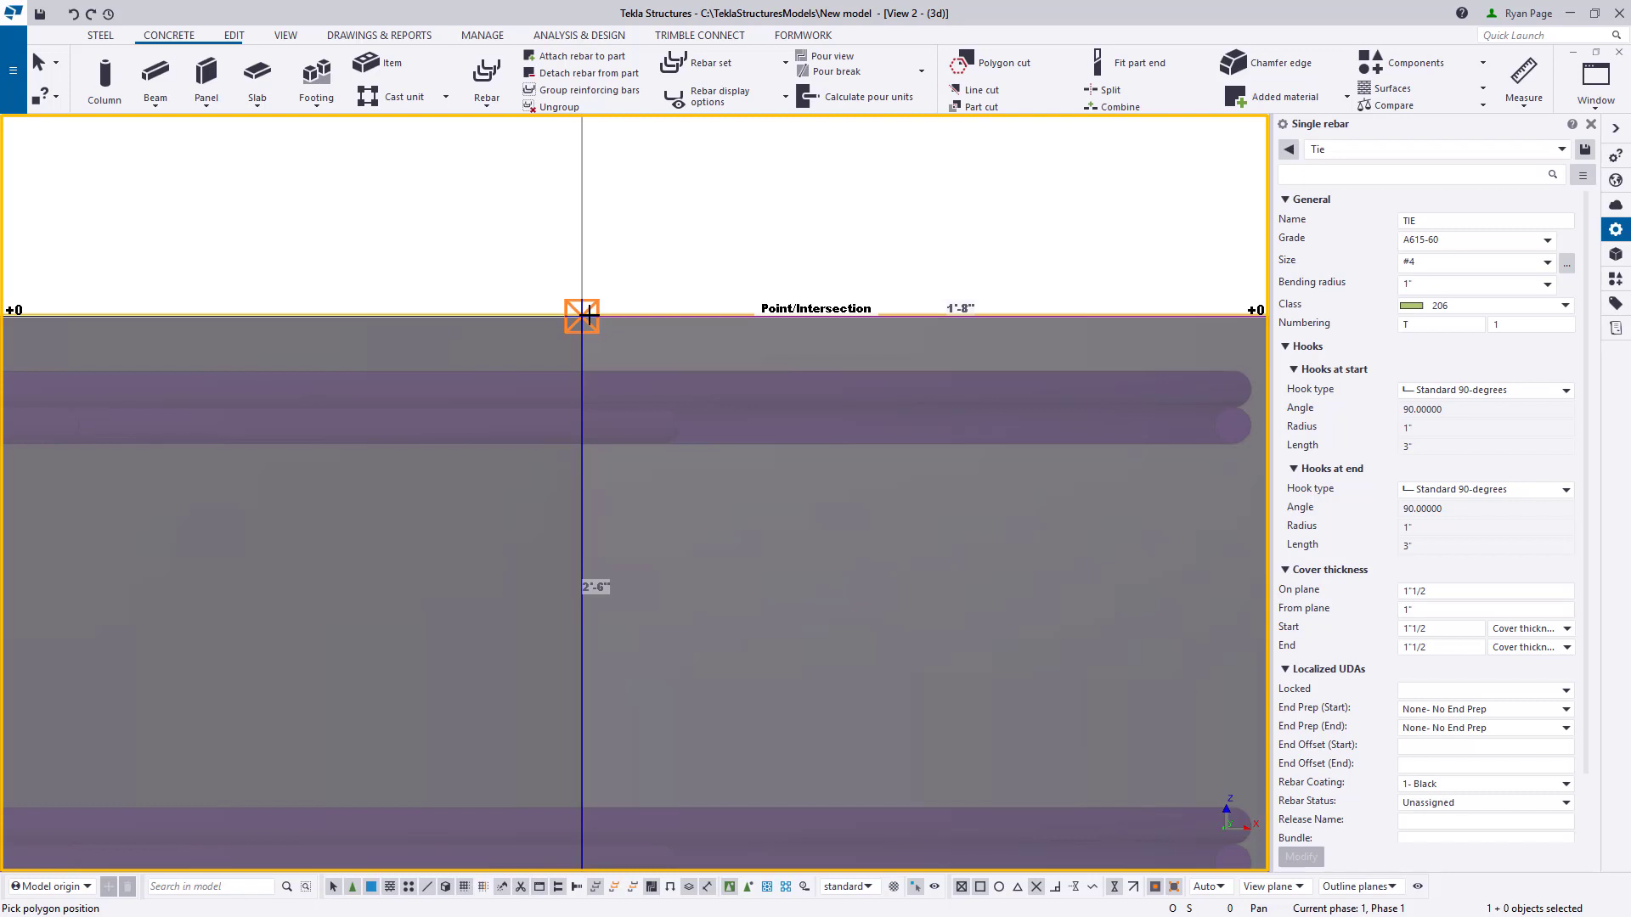
pyautogui.click(586, 317)
pyautogui.scroll(-3, 420, 258)
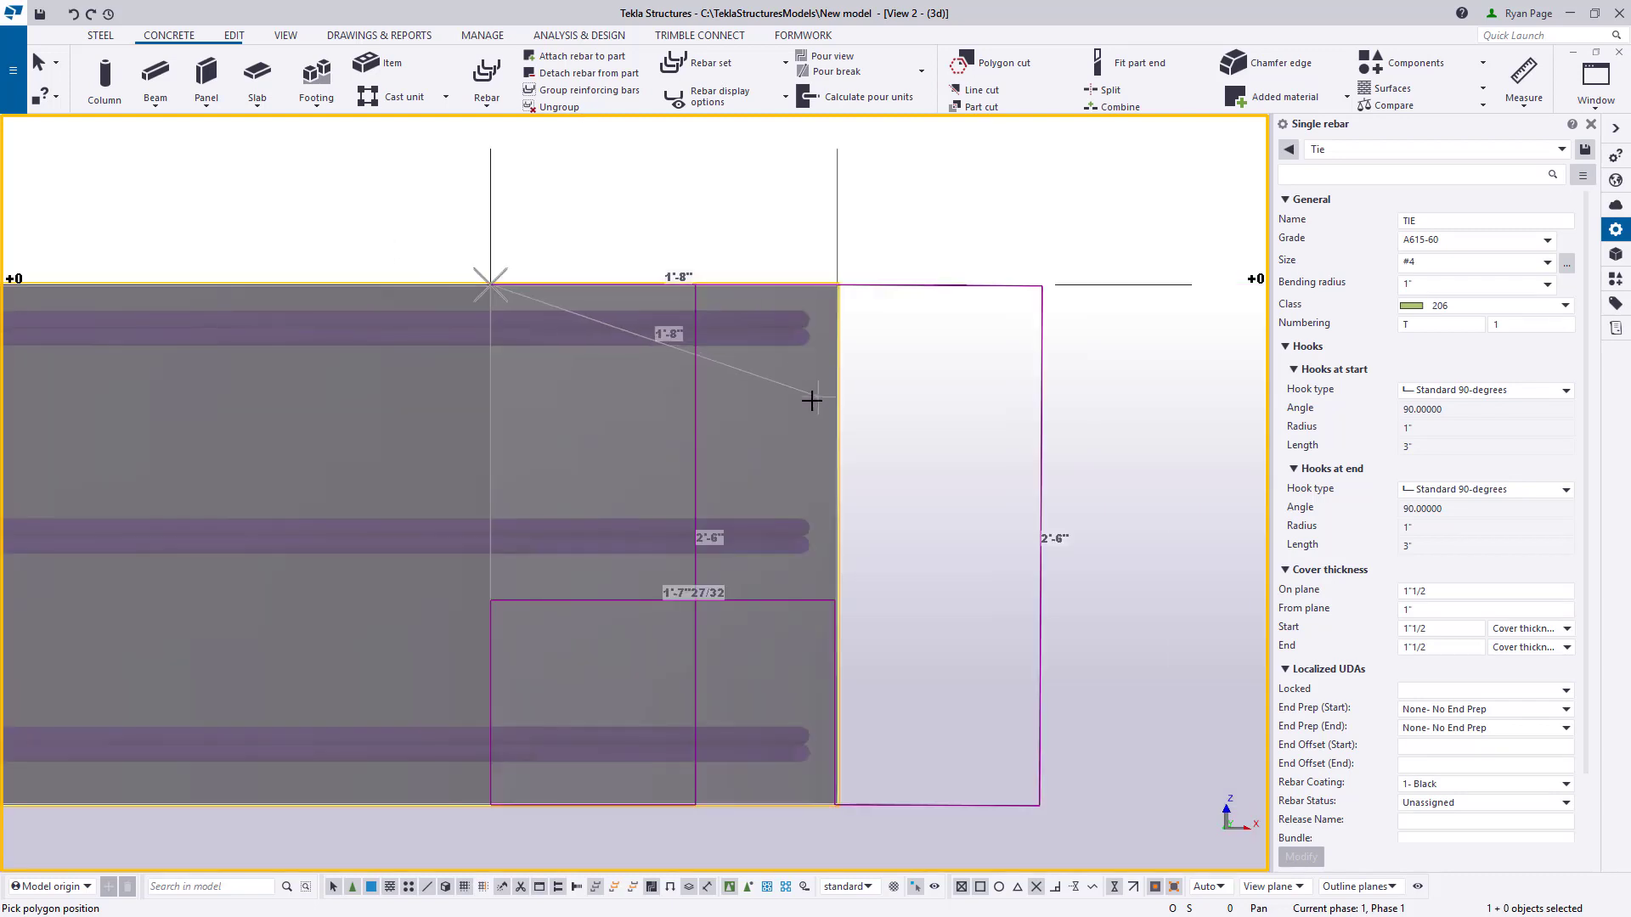
pyautogui.middleClick(813, 401)
pyautogui.rightClick(911, 367)
pyautogui.click(939, 378)
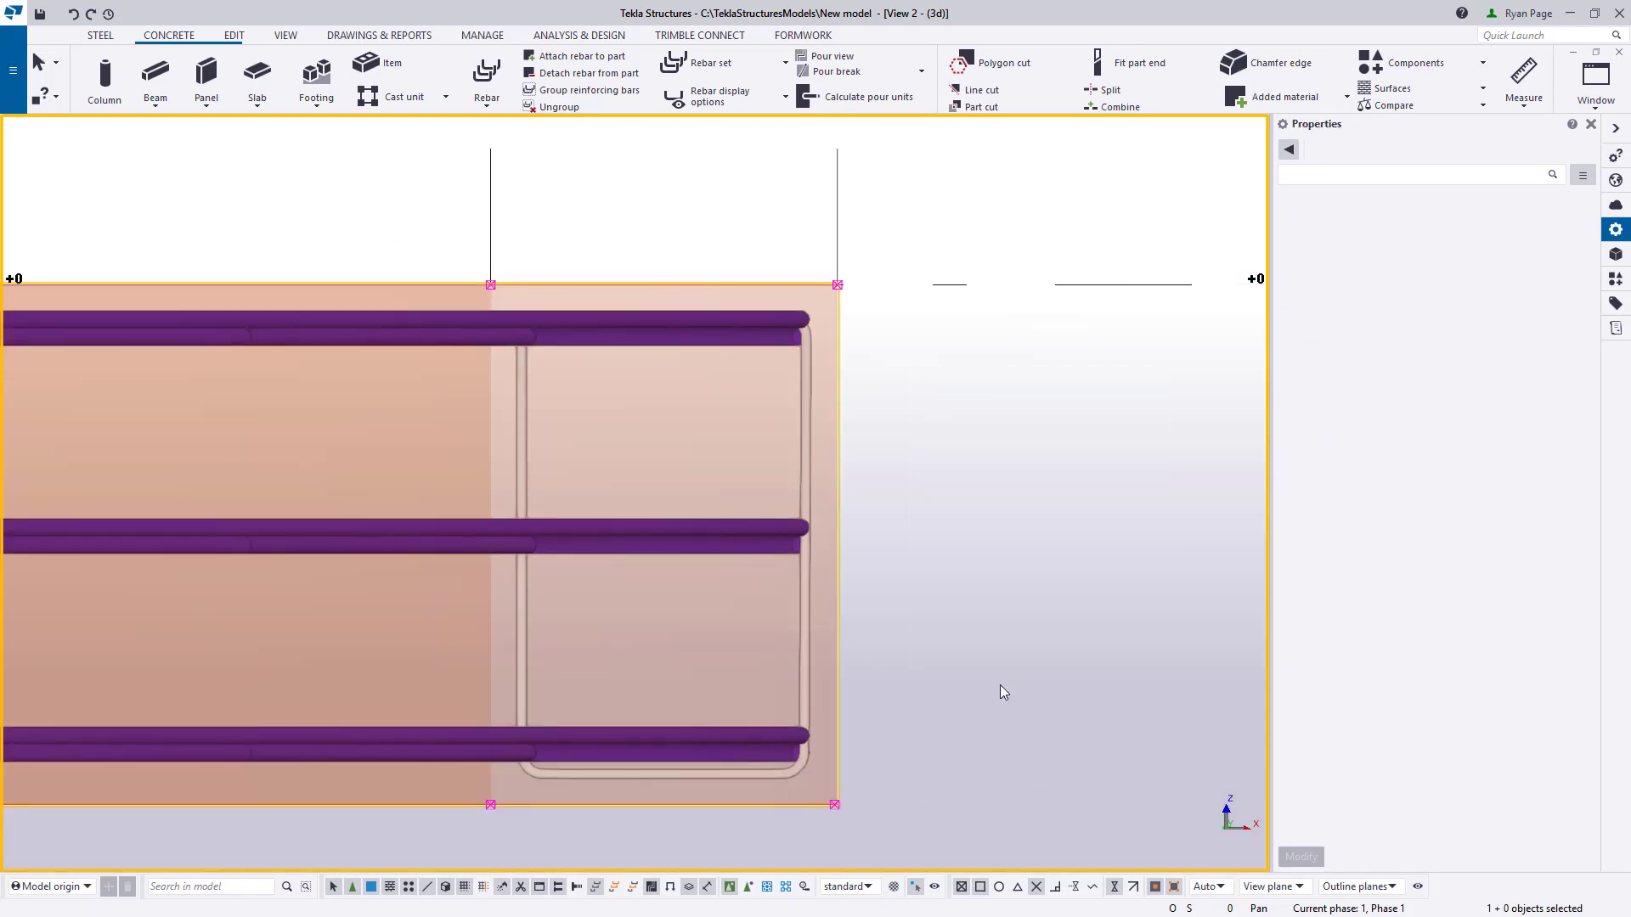
# - Set the tie's start and end hooks to Standard 90-degrees
pyautogui.click(806, 639)
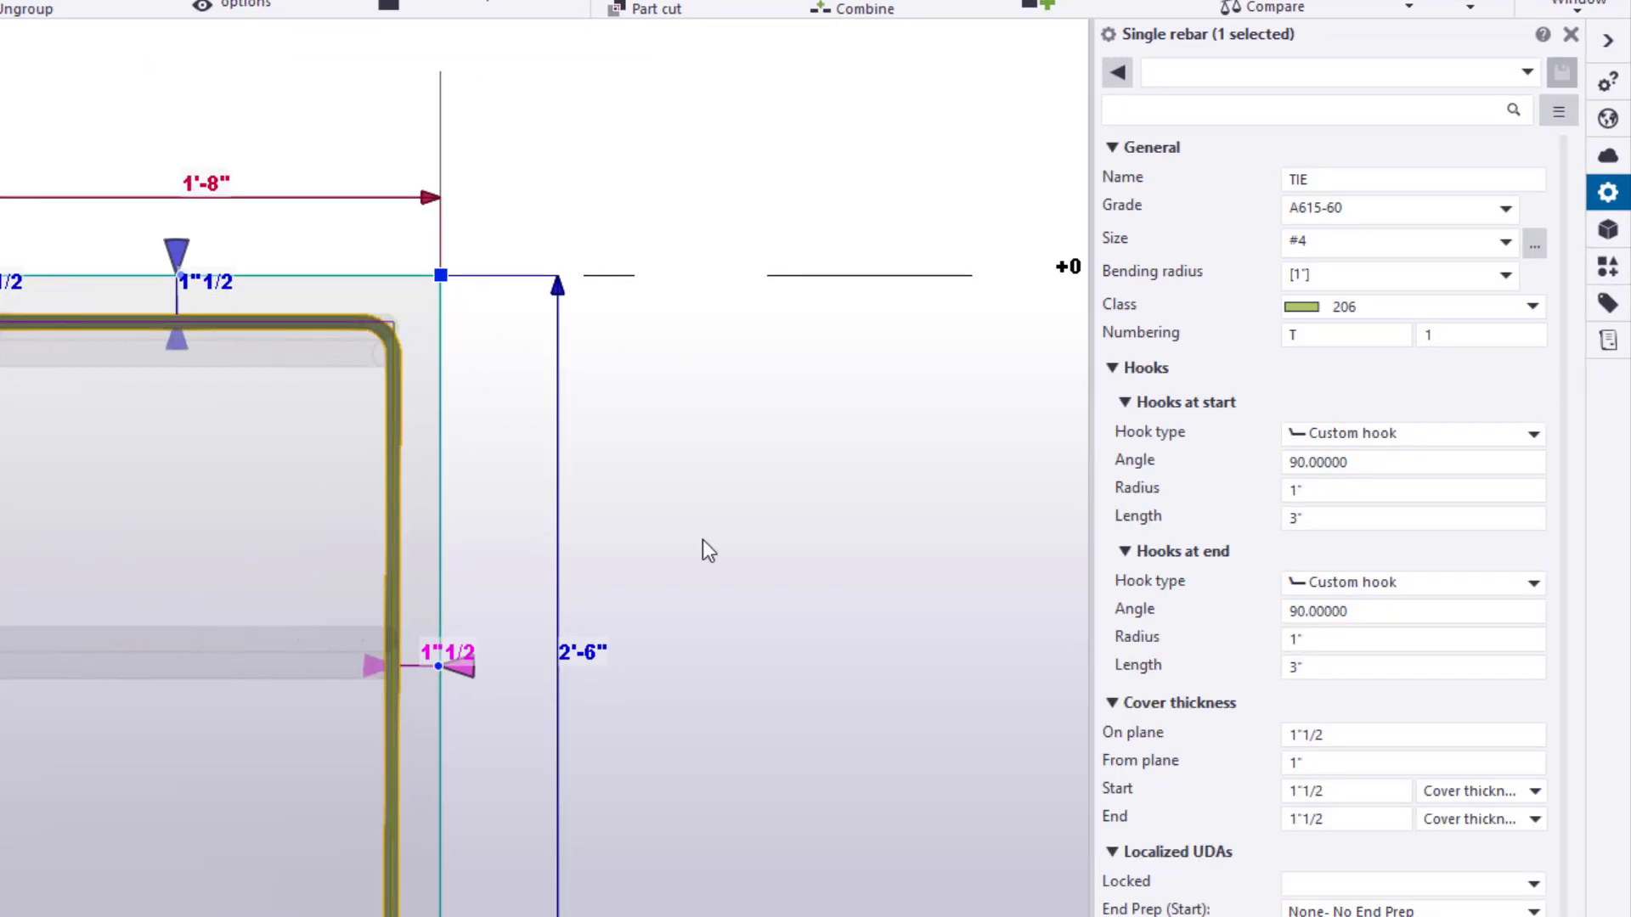
pyautogui.click(1397, 515)
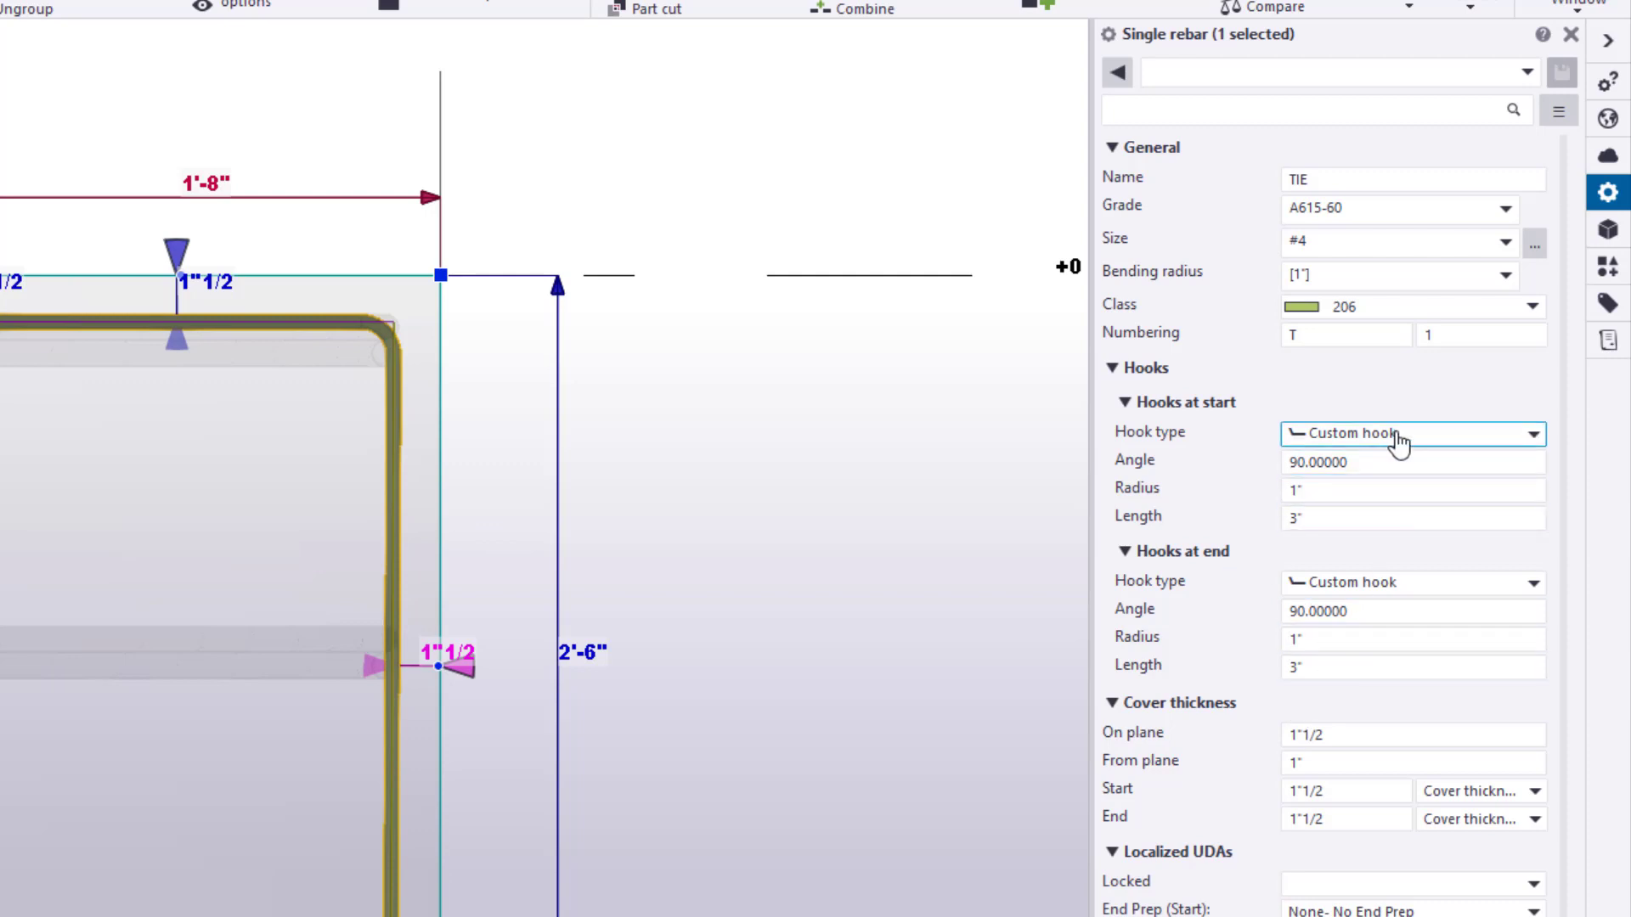
pyautogui.click(1394, 438)
pyautogui.click(1373, 480)
pyautogui.click(1359, 585)
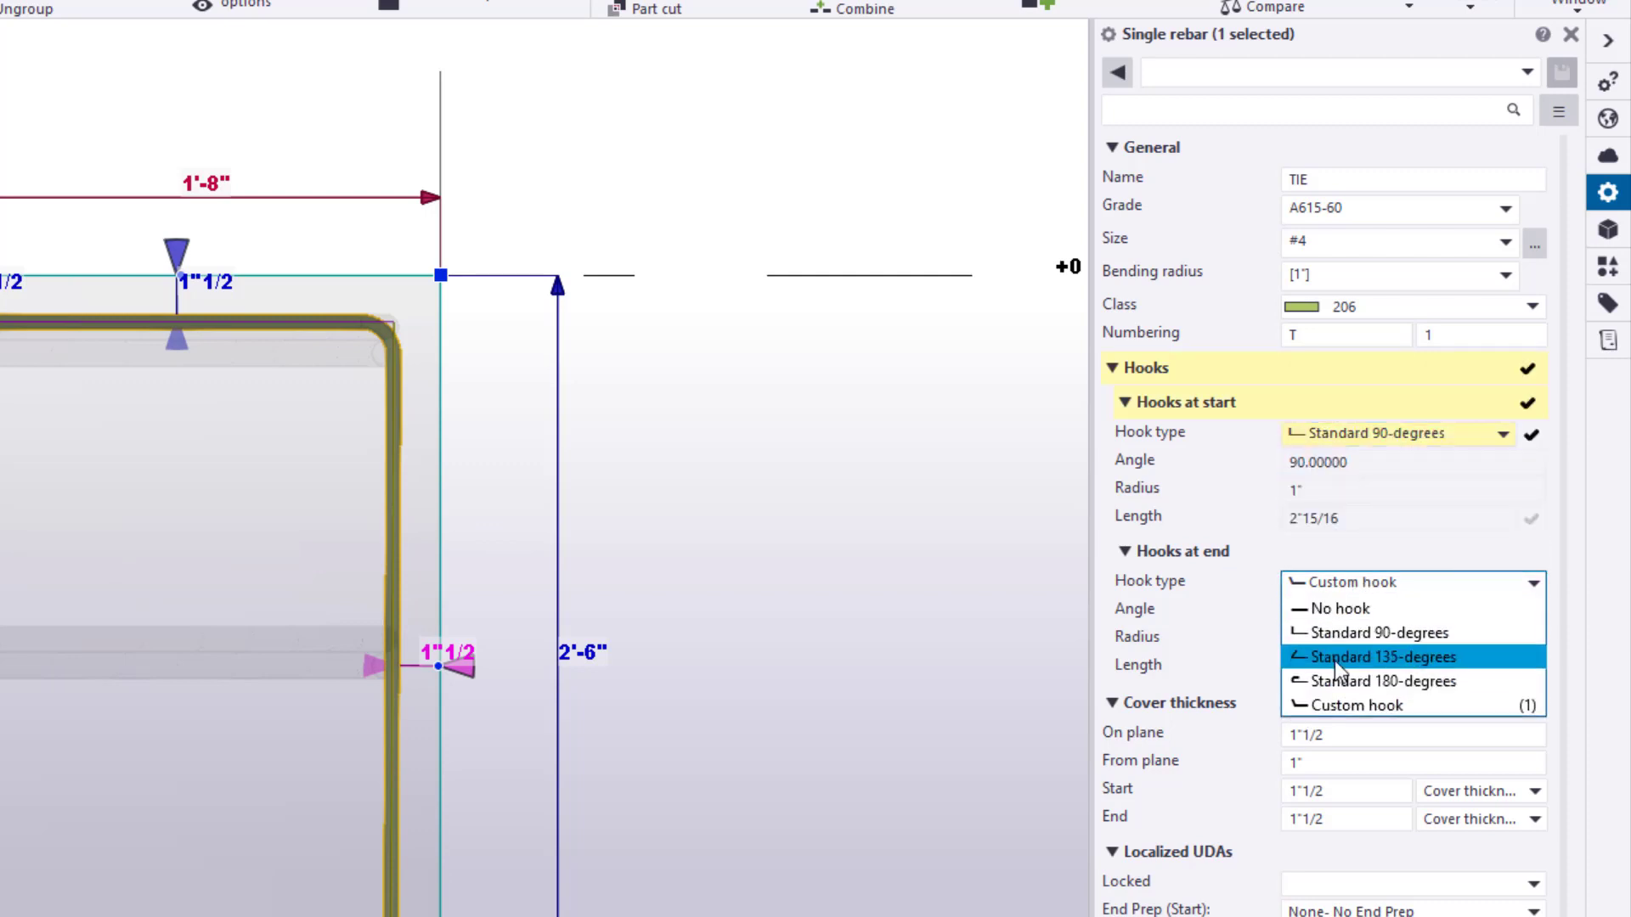
pyautogui.click(1347, 637)
# - Set the tie's cover thickness to 1" on plane, 0" from plane and 1" at start and end, and apply the changes
pyautogui.moveTo(1381, 739); pyautogui.dragTo(1091, 751)
pyautogui.write('1')
pyautogui.doubleClick(1366, 764)
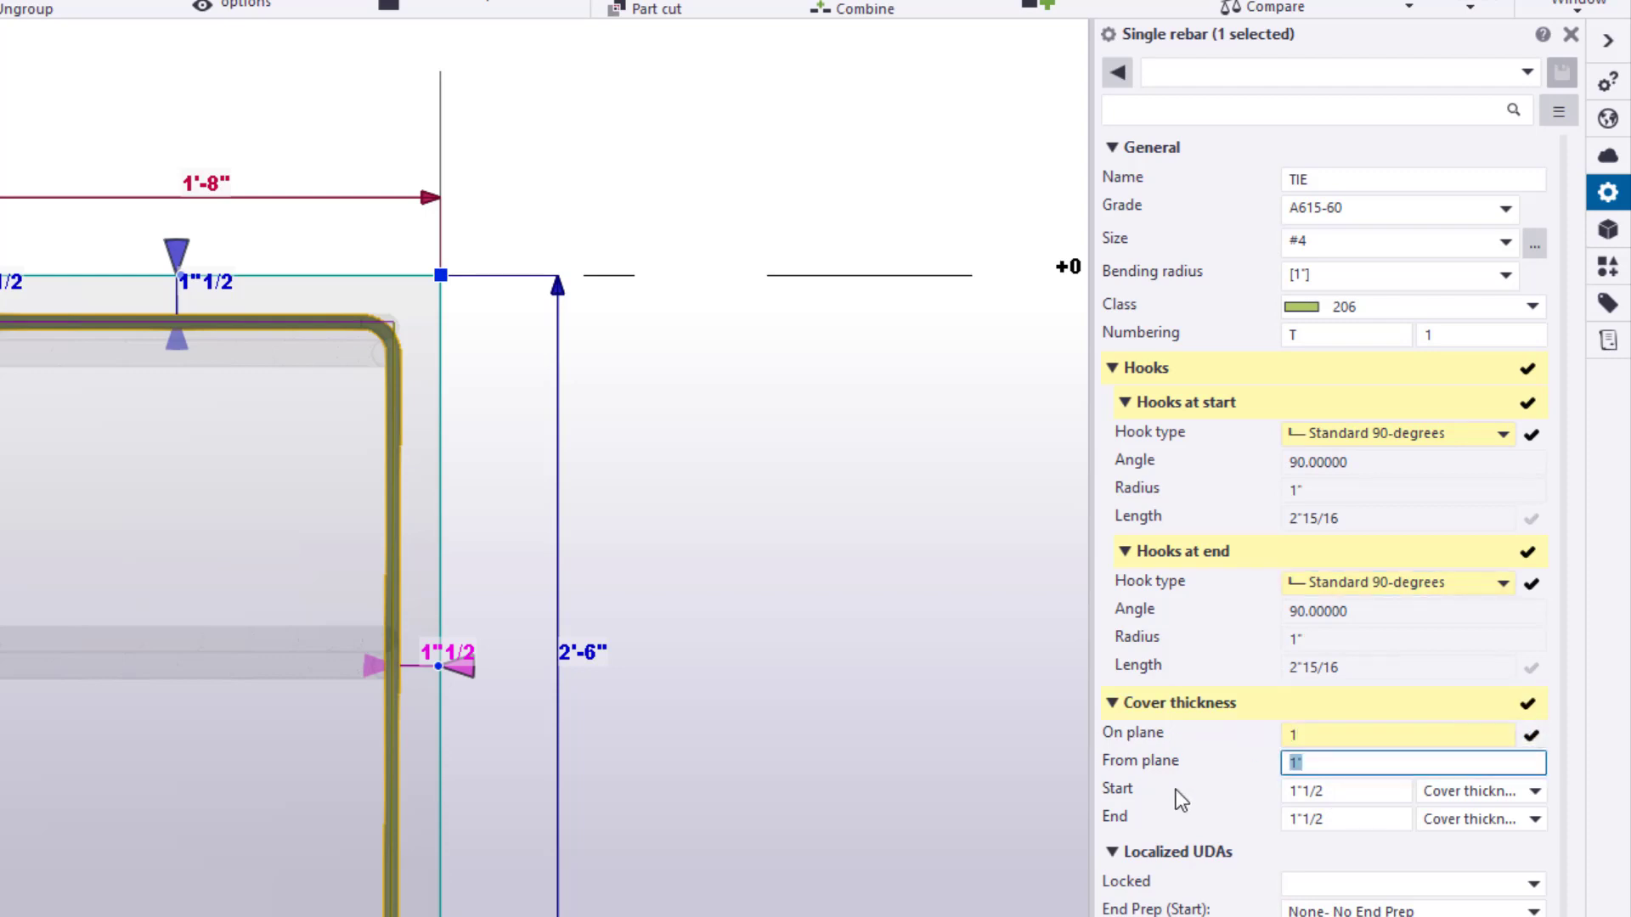
pyautogui.write('0')
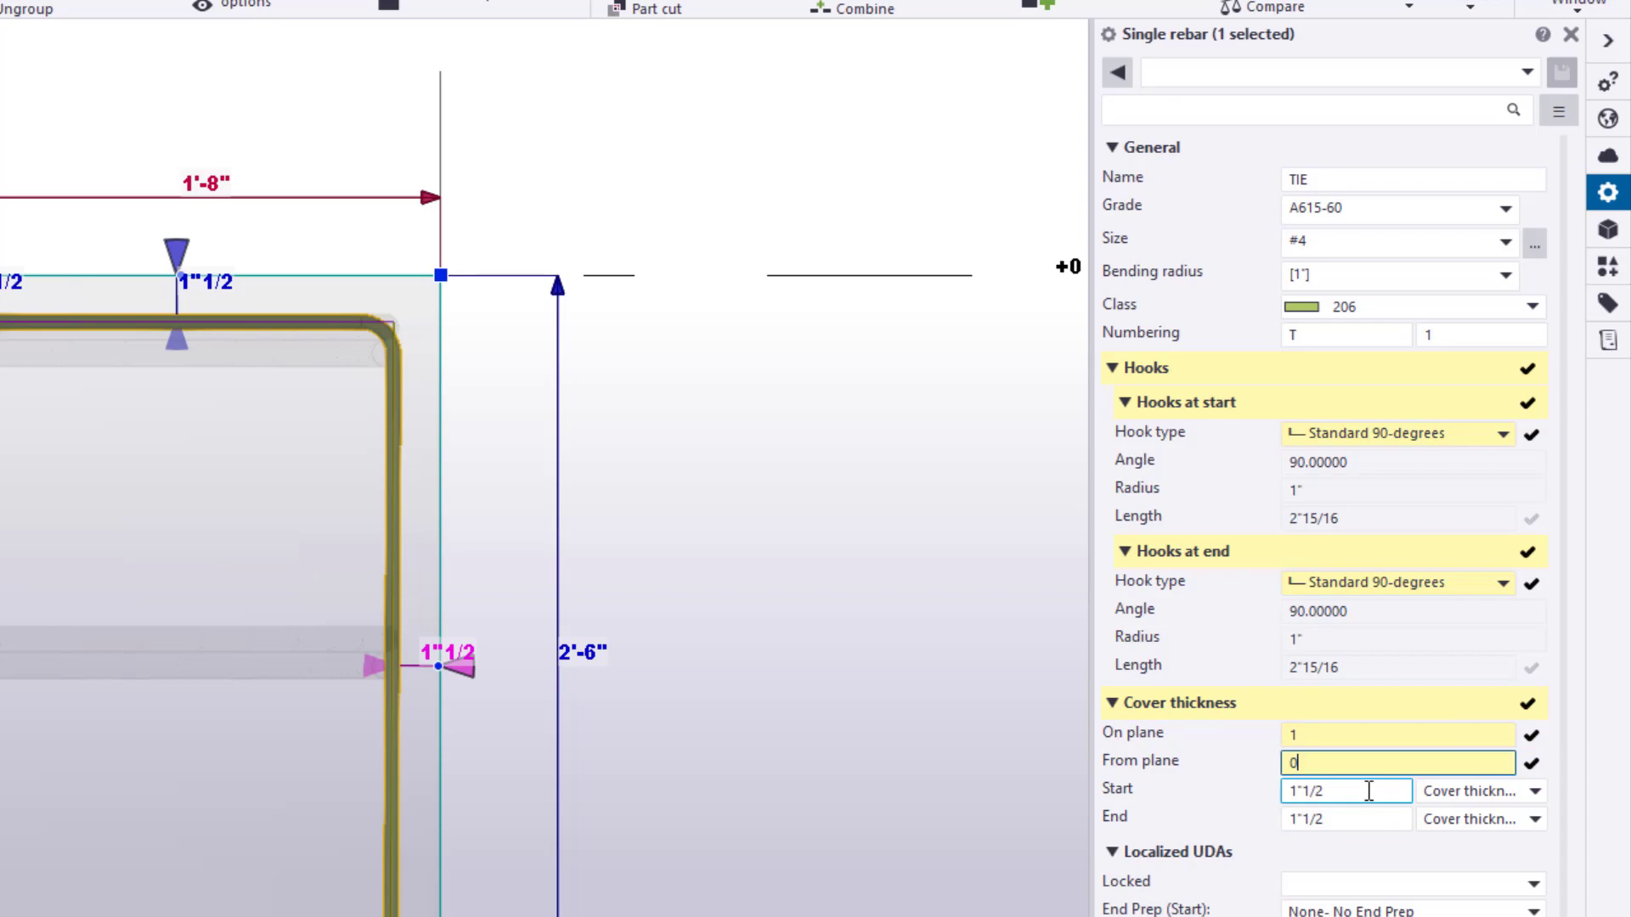
pyautogui.doubleClick(1369, 791)
pyautogui.moveTo(1264, 818); pyautogui.dragTo(1206, 896)
pyautogui.write('1')
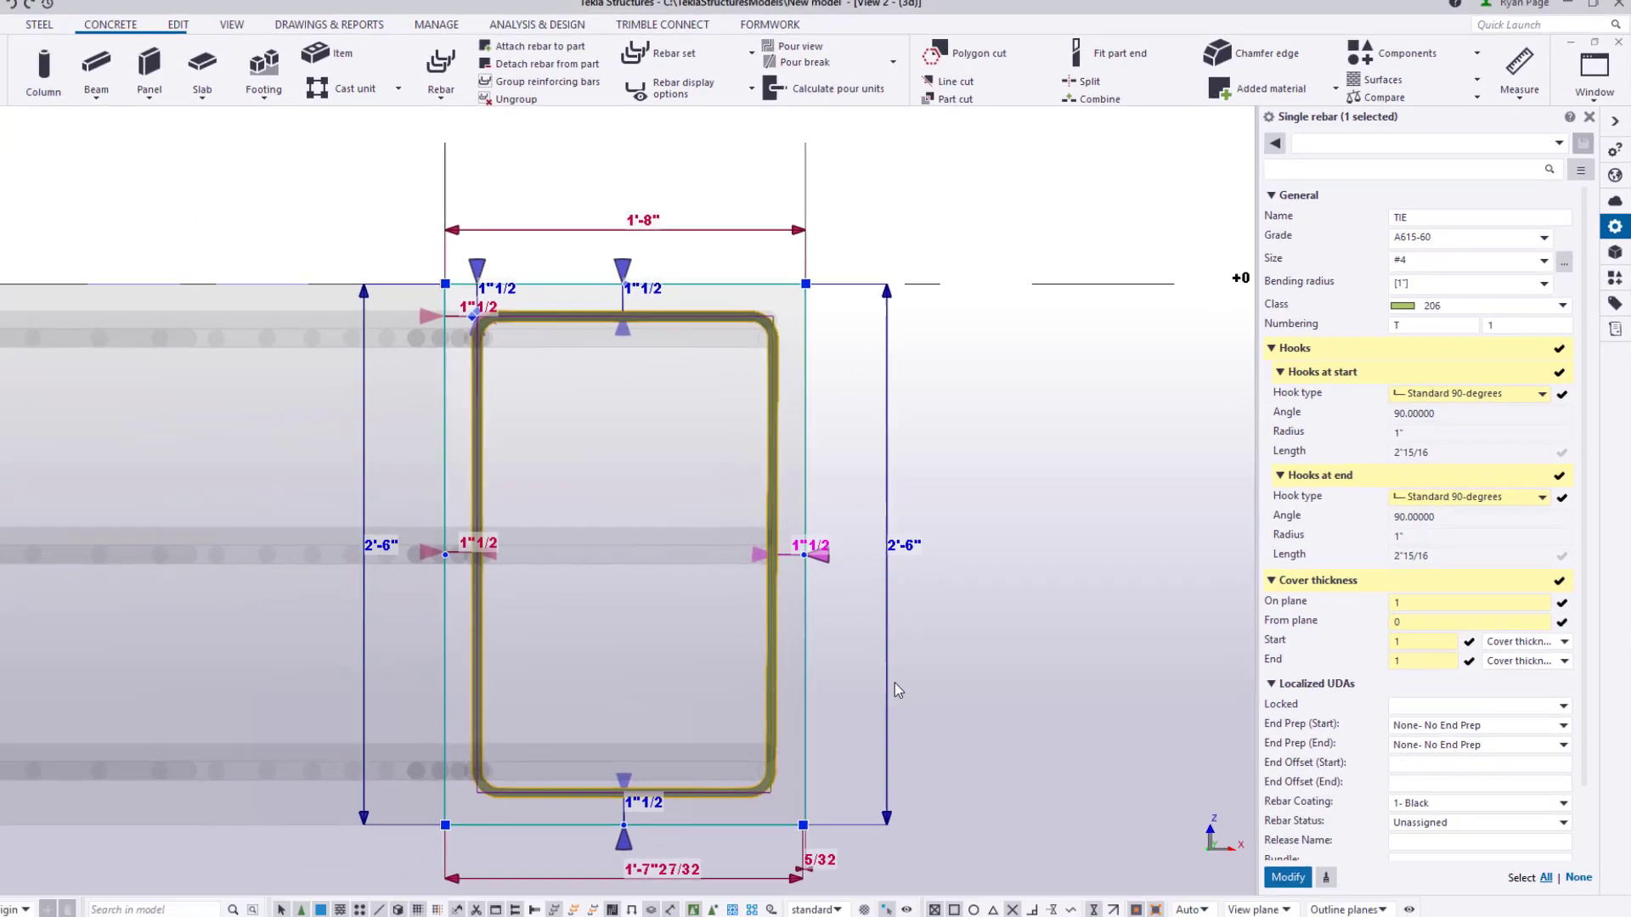
pyautogui.middleClick(622, 644)
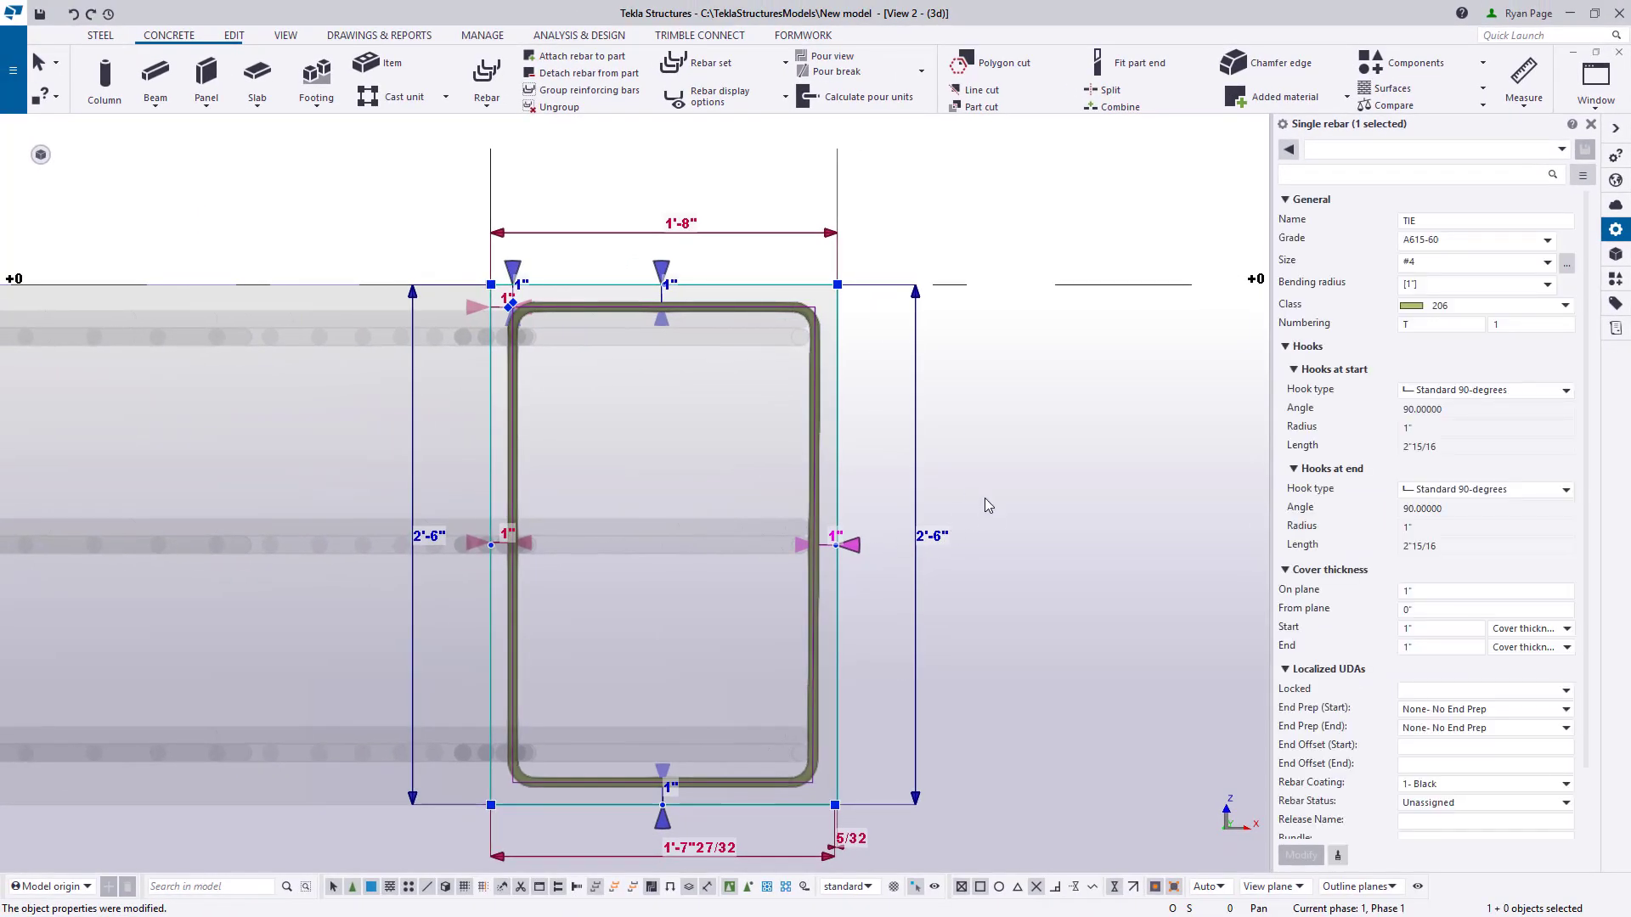
# - Deselect the tie, switch the parts to shaded wireframe rendering and examine how the tie fits around the longitudinal bars
pyautogui.click(1006, 528)
pyautogui.scroll(1, 666, 348)
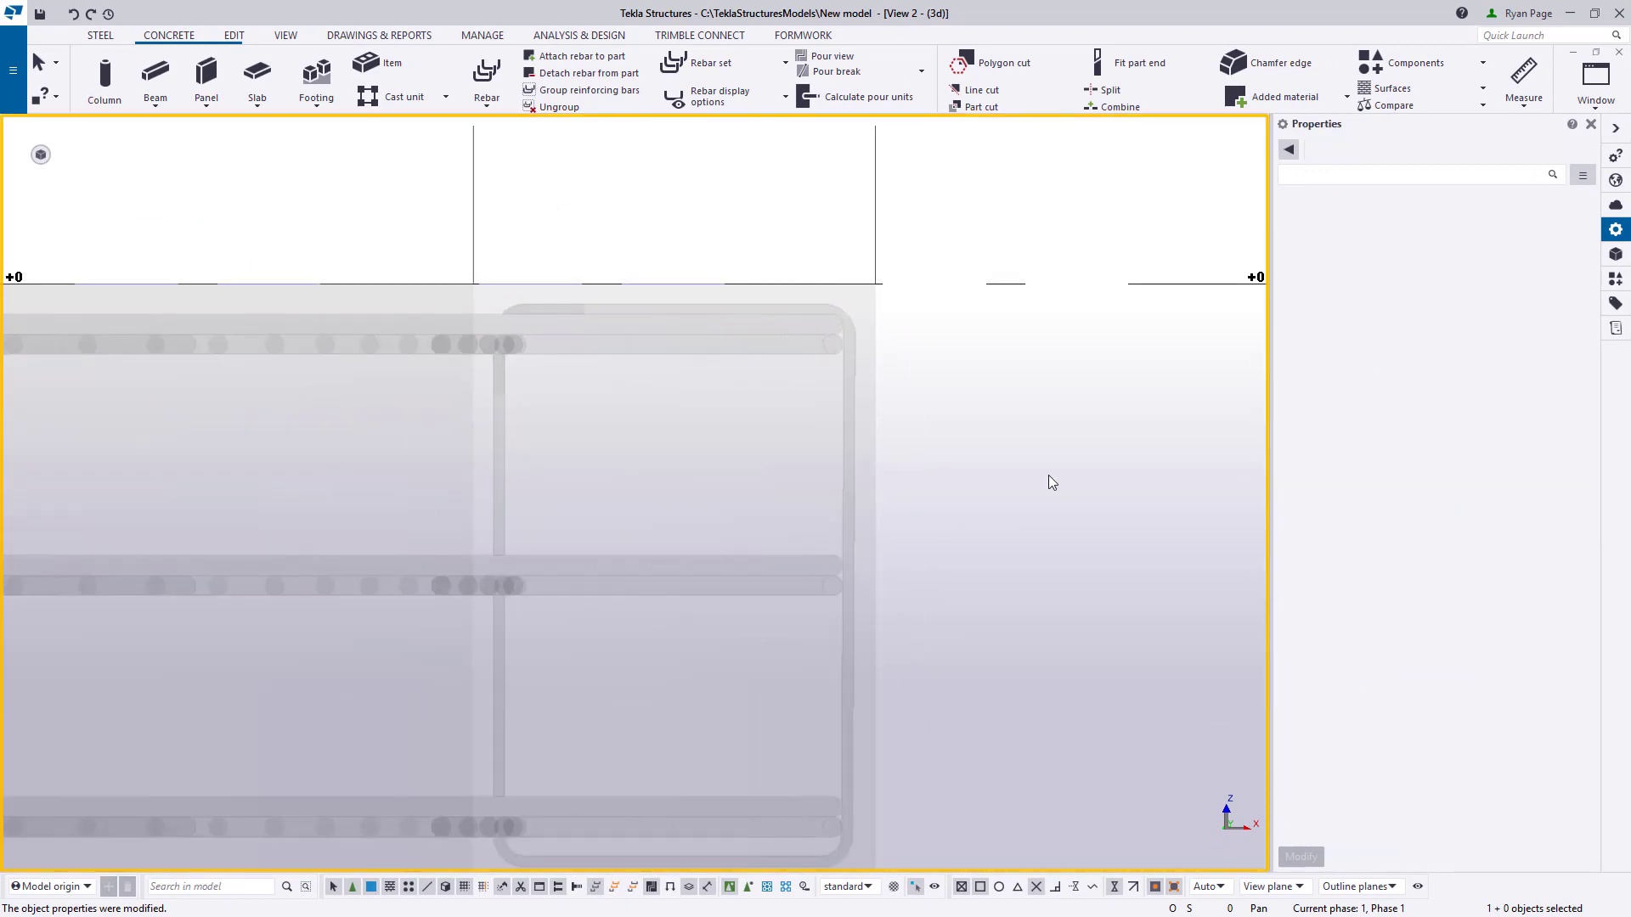
pyautogui.hotkey('ctrl', '4')
pyautogui.hotkey('ctrl', '2')
pyautogui.scroll(-2, 820, 344)
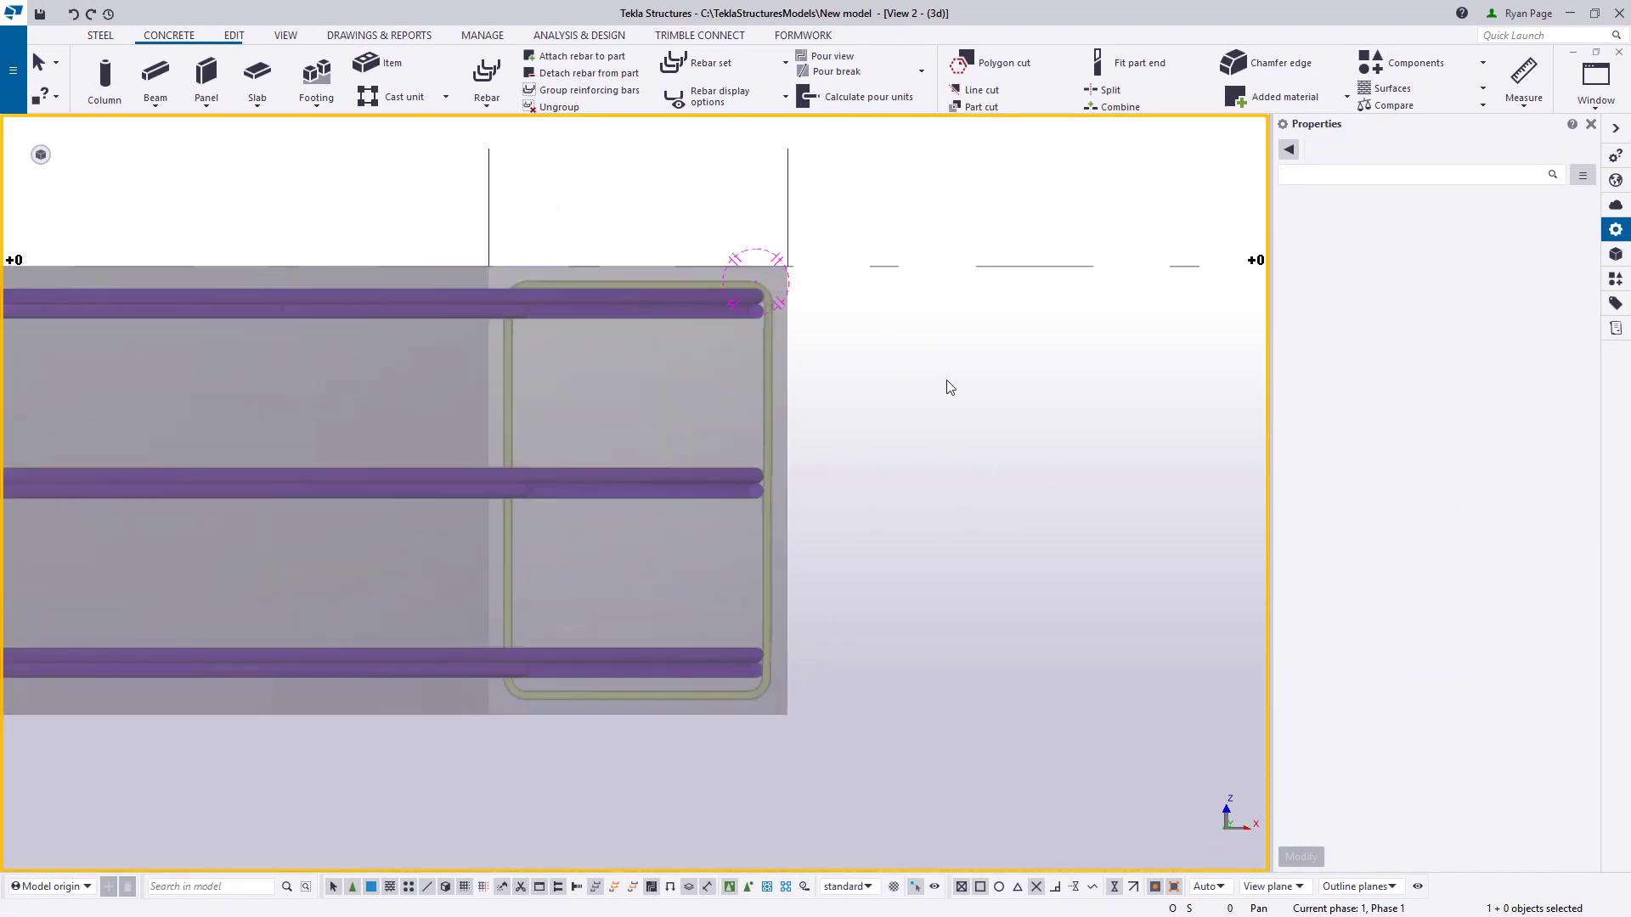
pyautogui.moveTo(822, 602); pyautogui.dragTo(874, 588, button='middle')
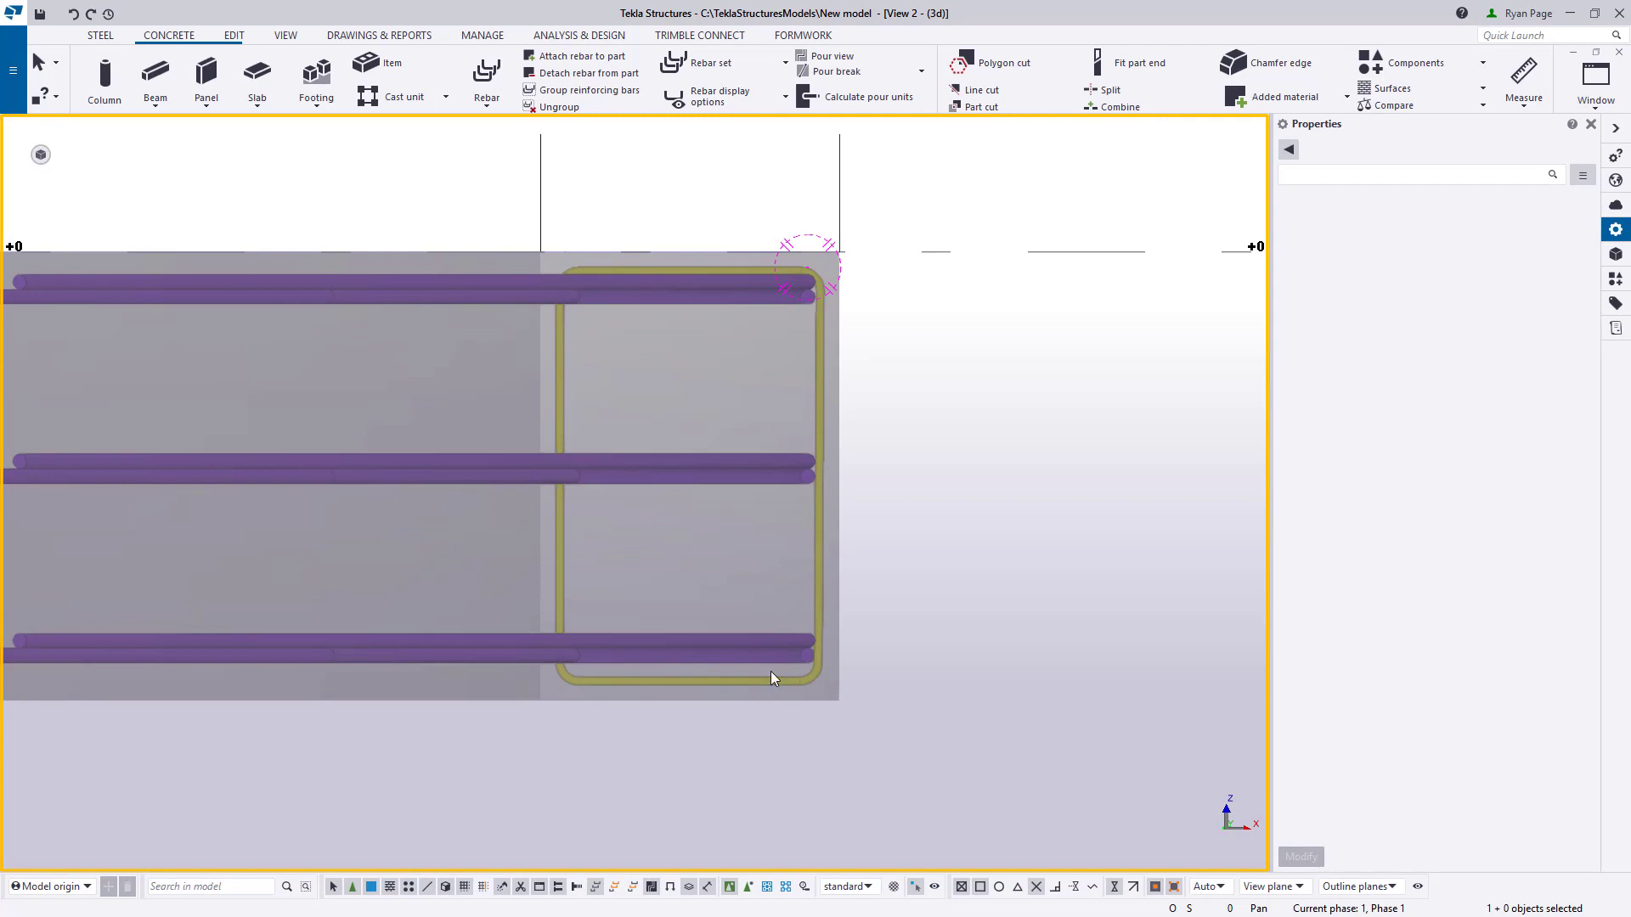
# - Set the end offset of the two longitudinal rebar sets to 2"1/2
pyautogui.click(515, 299)
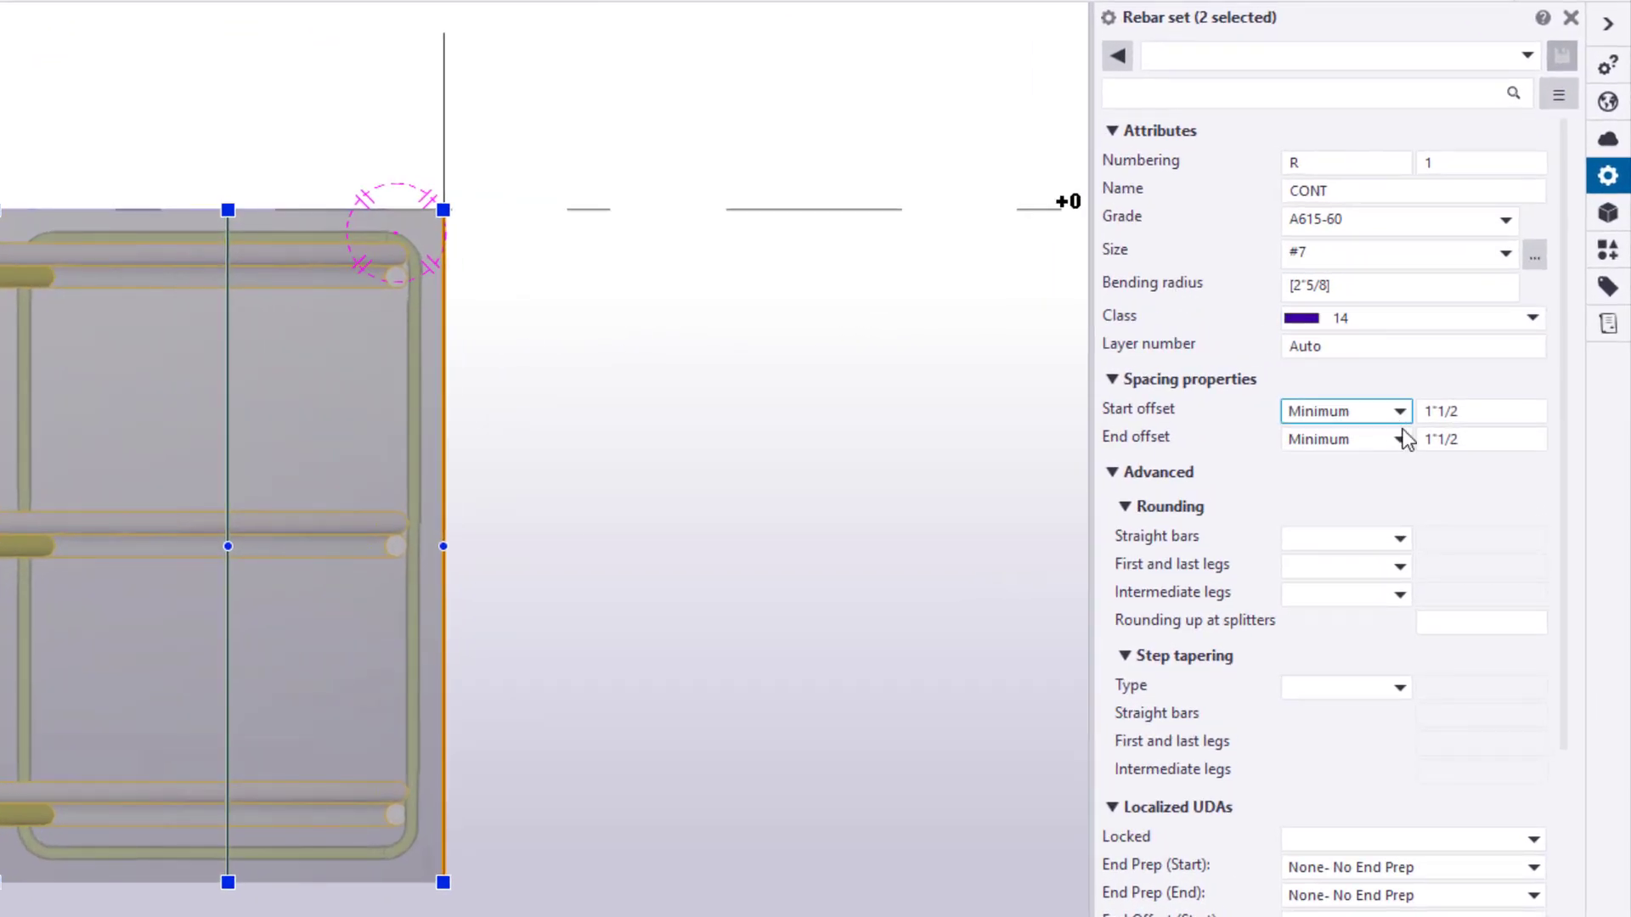
pyautogui.click(1497, 405)
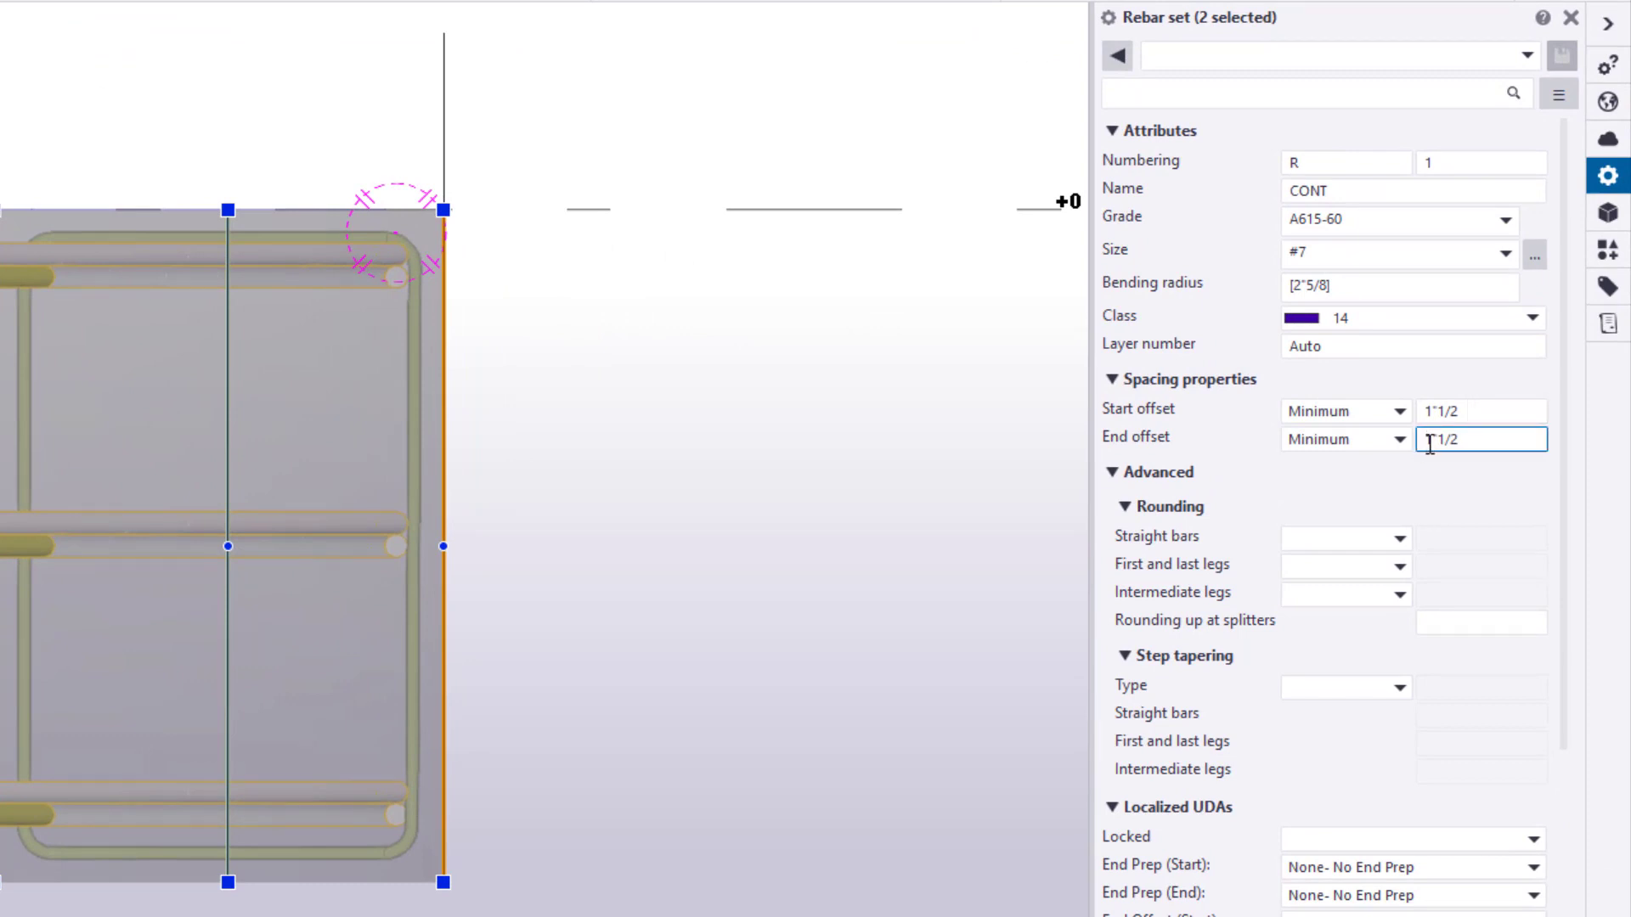
pyautogui.moveTo(1418, 438); pyautogui.dragTo(1434, 444)
pyautogui.write('2')
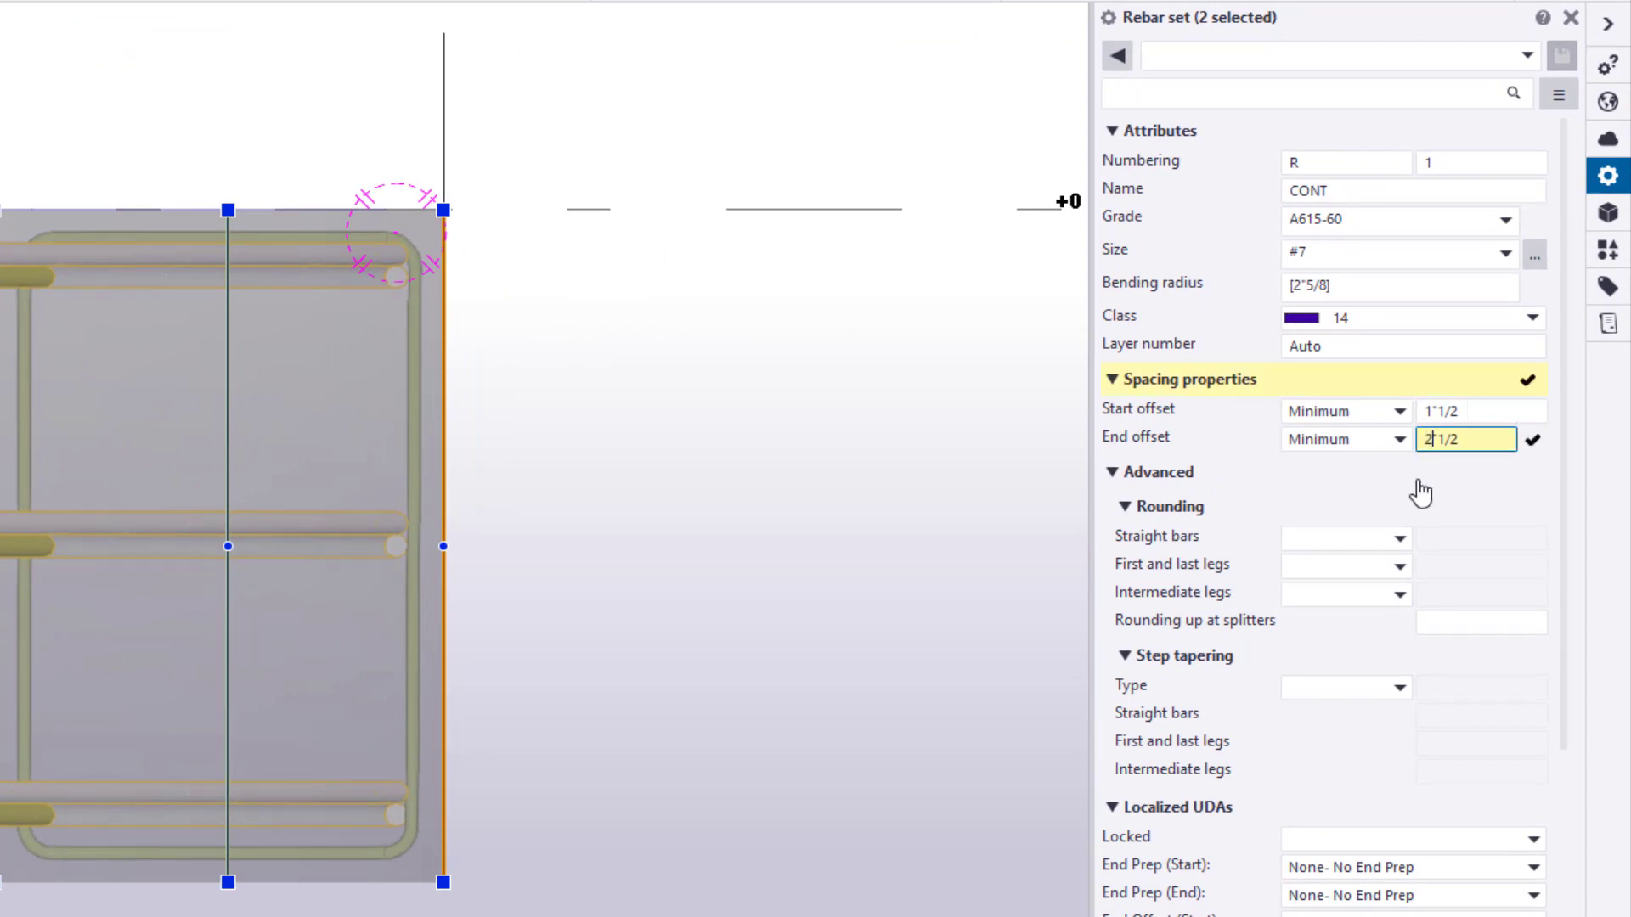
pyautogui.press('Return')
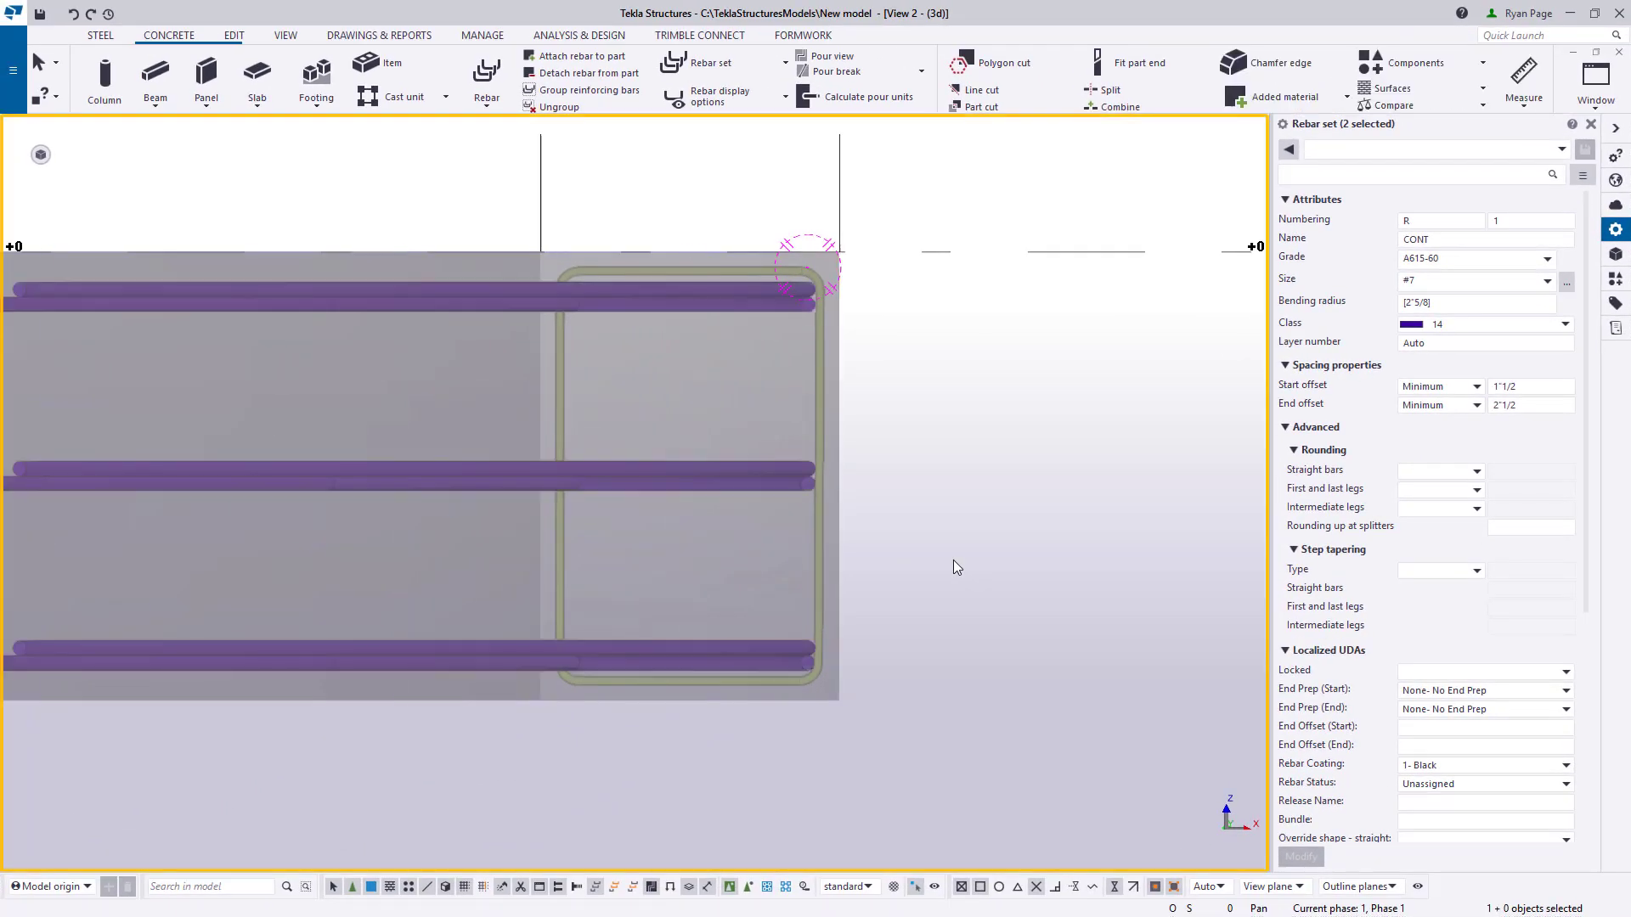
pyautogui.click(953, 559)
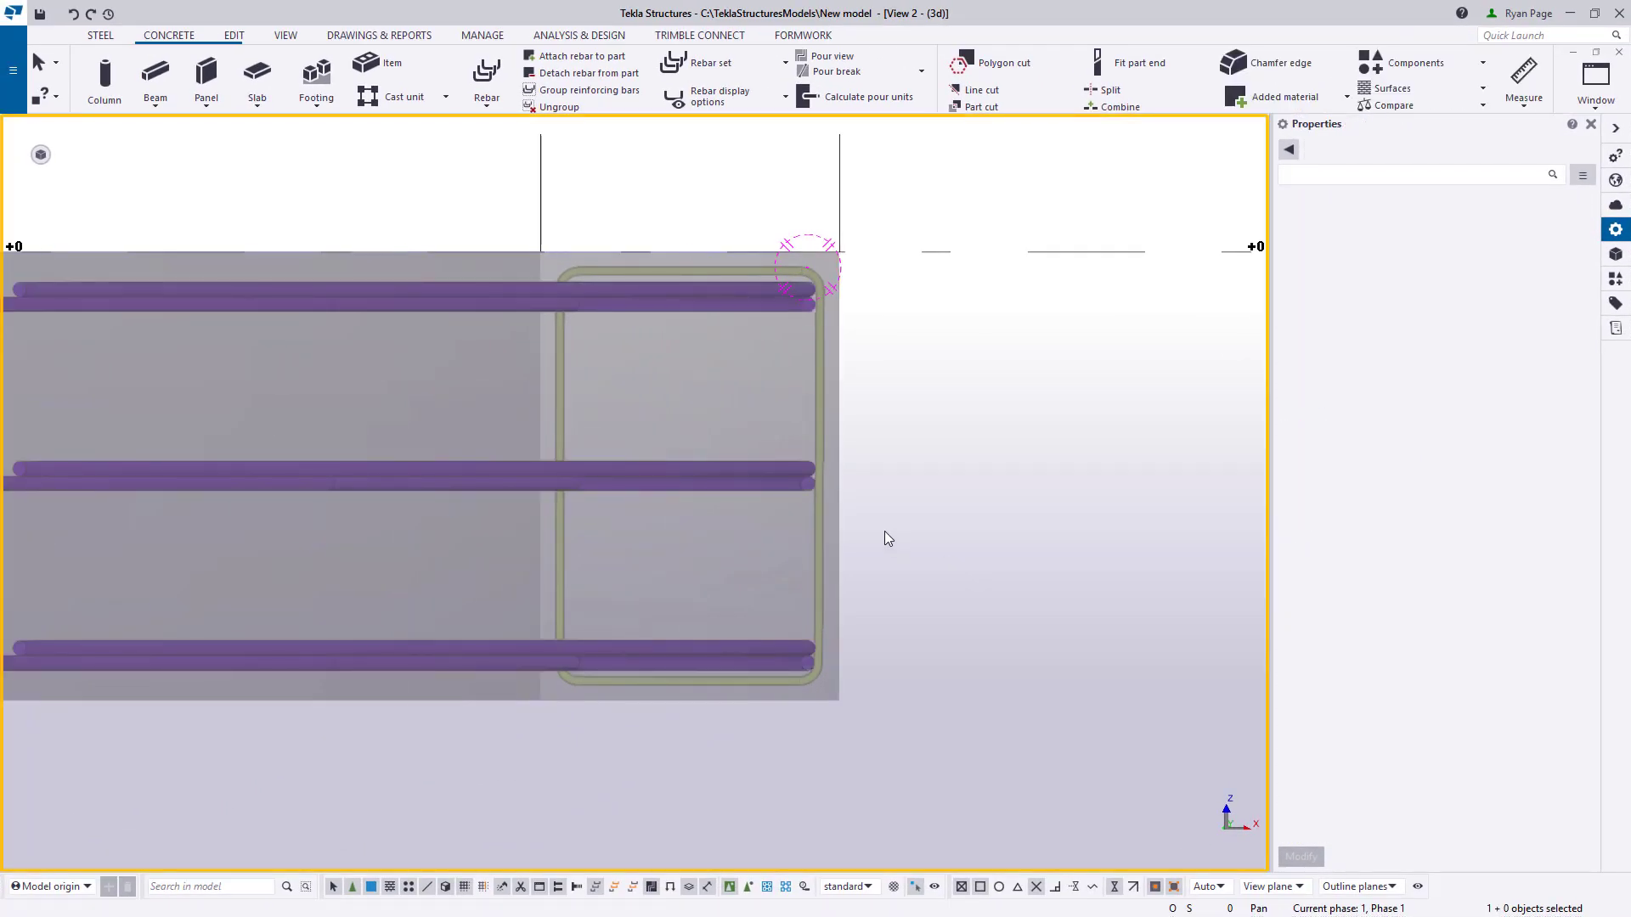
# - Start a rotated copy of the tie and pick the radial grid's centre intersection as the rotation origin
pyautogui.moveTo(808, 450)
pyautogui.keyDown('ctrl'); pyautogui.mouseDown(button='middle')
pyautogui.moveTo(724, 463)
pyautogui.moveTo(810, 470)
pyautogui.mouseUp(button='middle'); pyautogui.keyUp('ctrl')
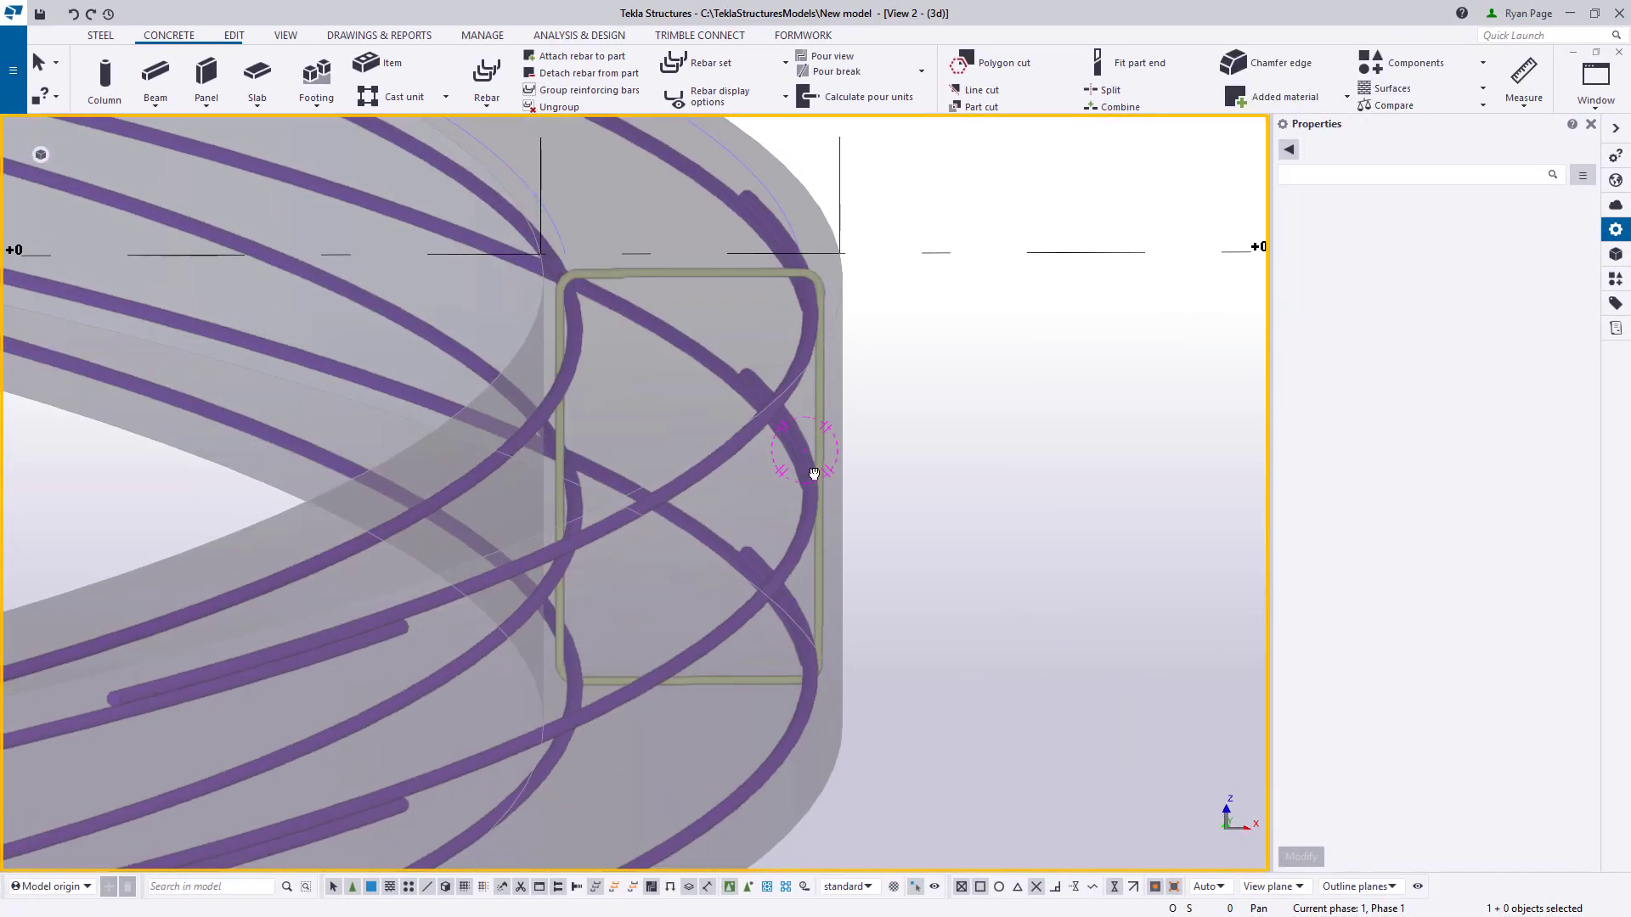
pyautogui.click(822, 411)
pyautogui.rightClick(985, 387)
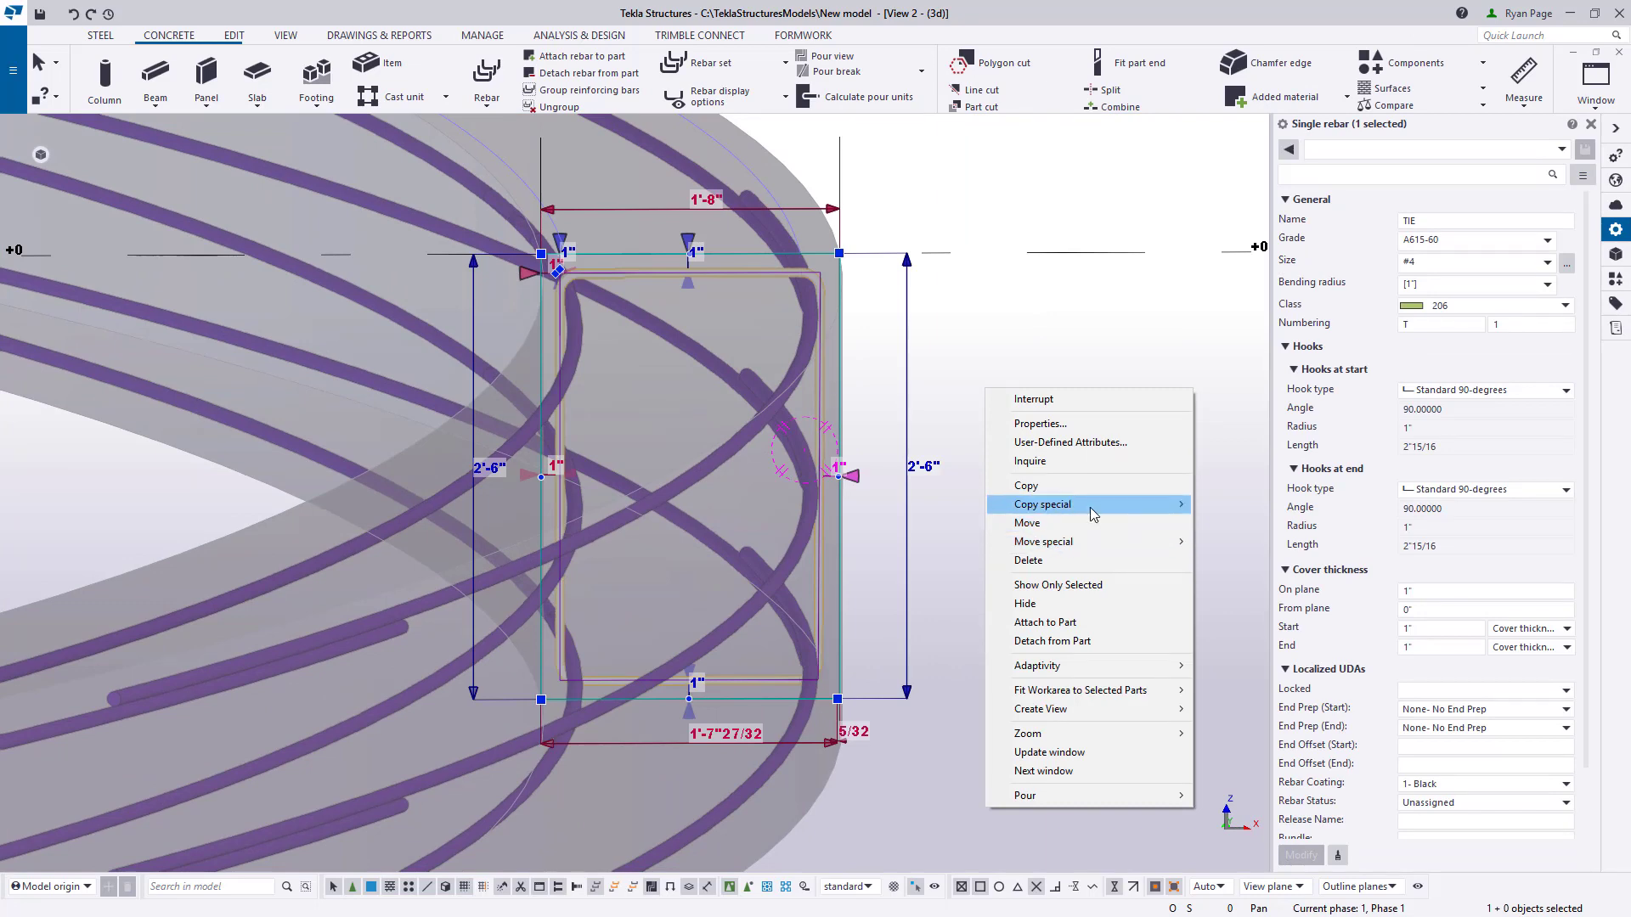
pyautogui.moveTo(1089, 508)
pyautogui.click(1229, 525)
pyautogui.scroll(-9, 948, 452)
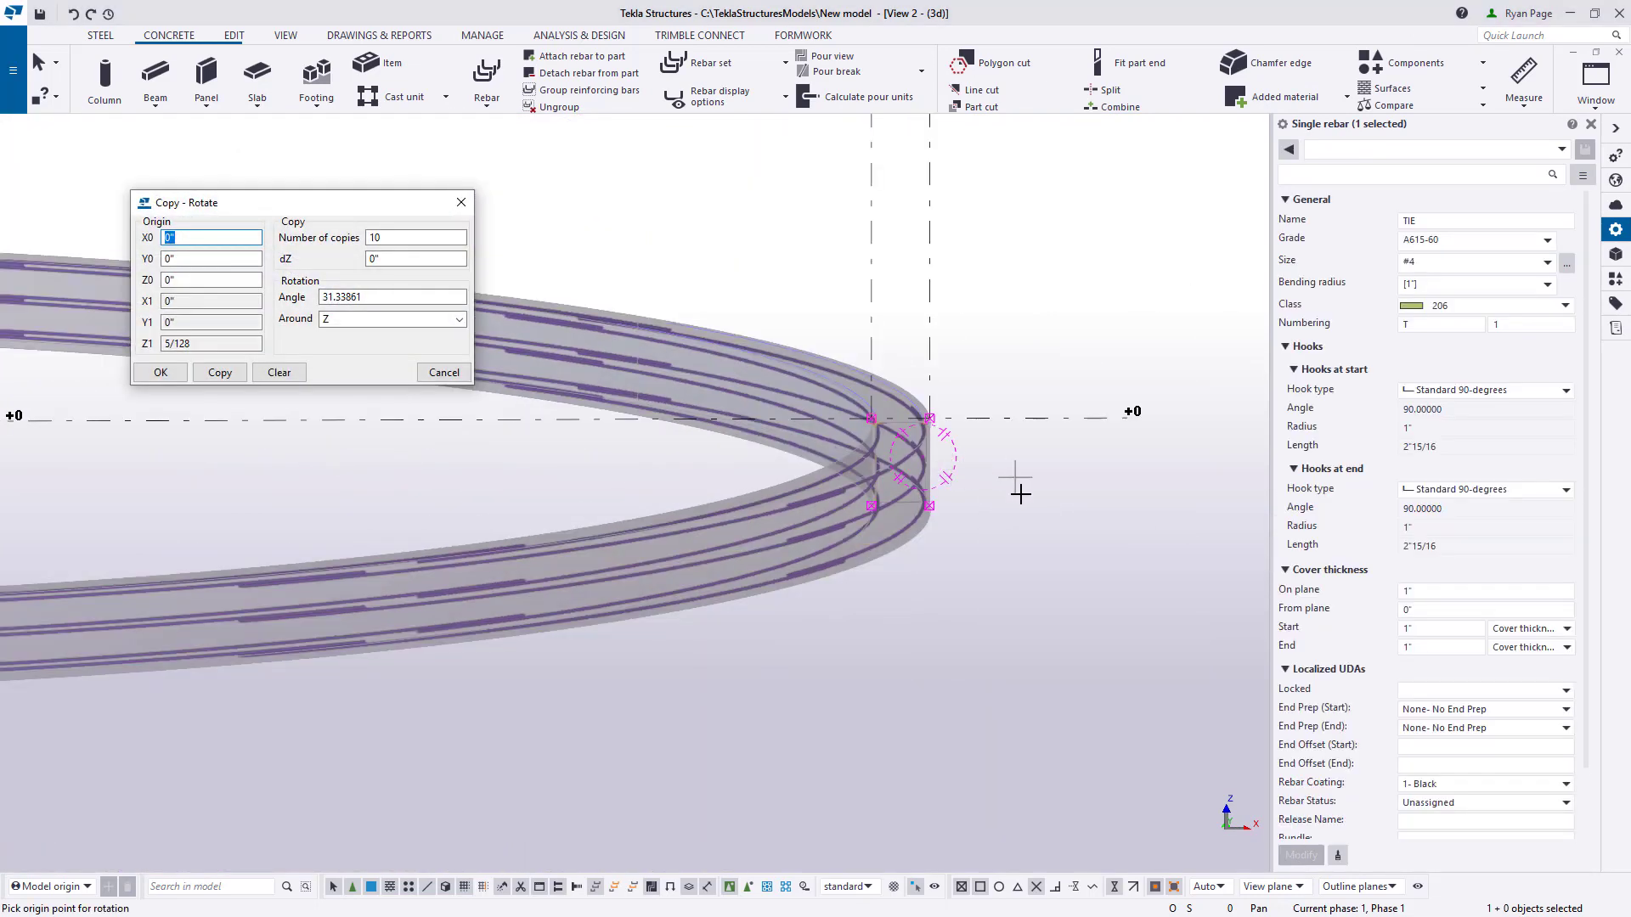
pyautogui.keyDown('ctrl'); pyautogui.moveTo(1027, 519); pyautogui.dragTo(1011, 547, button='middle'); pyautogui.keyUp('ctrl')
pyautogui.moveTo(426, 467); pyautogui.dragTo(754, 508, button='middle')
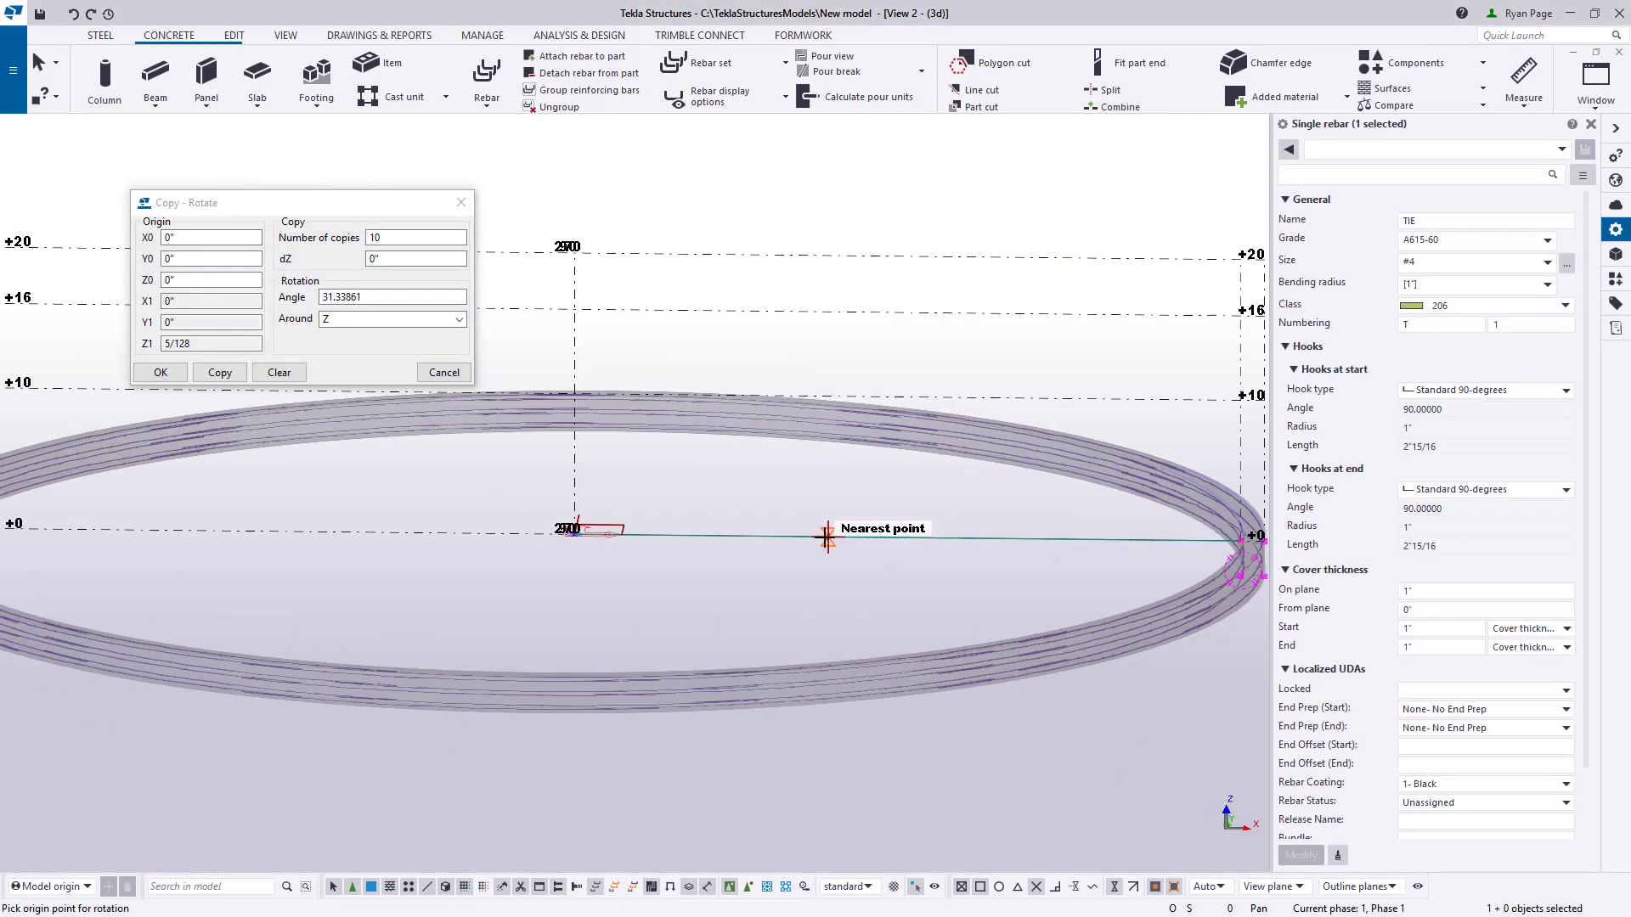
pyautogui.hotkey('ctrl', 'Tab')
pyautogui.moveTo(456, 503); pyautogui.dragTo(558, 535, button='middle')
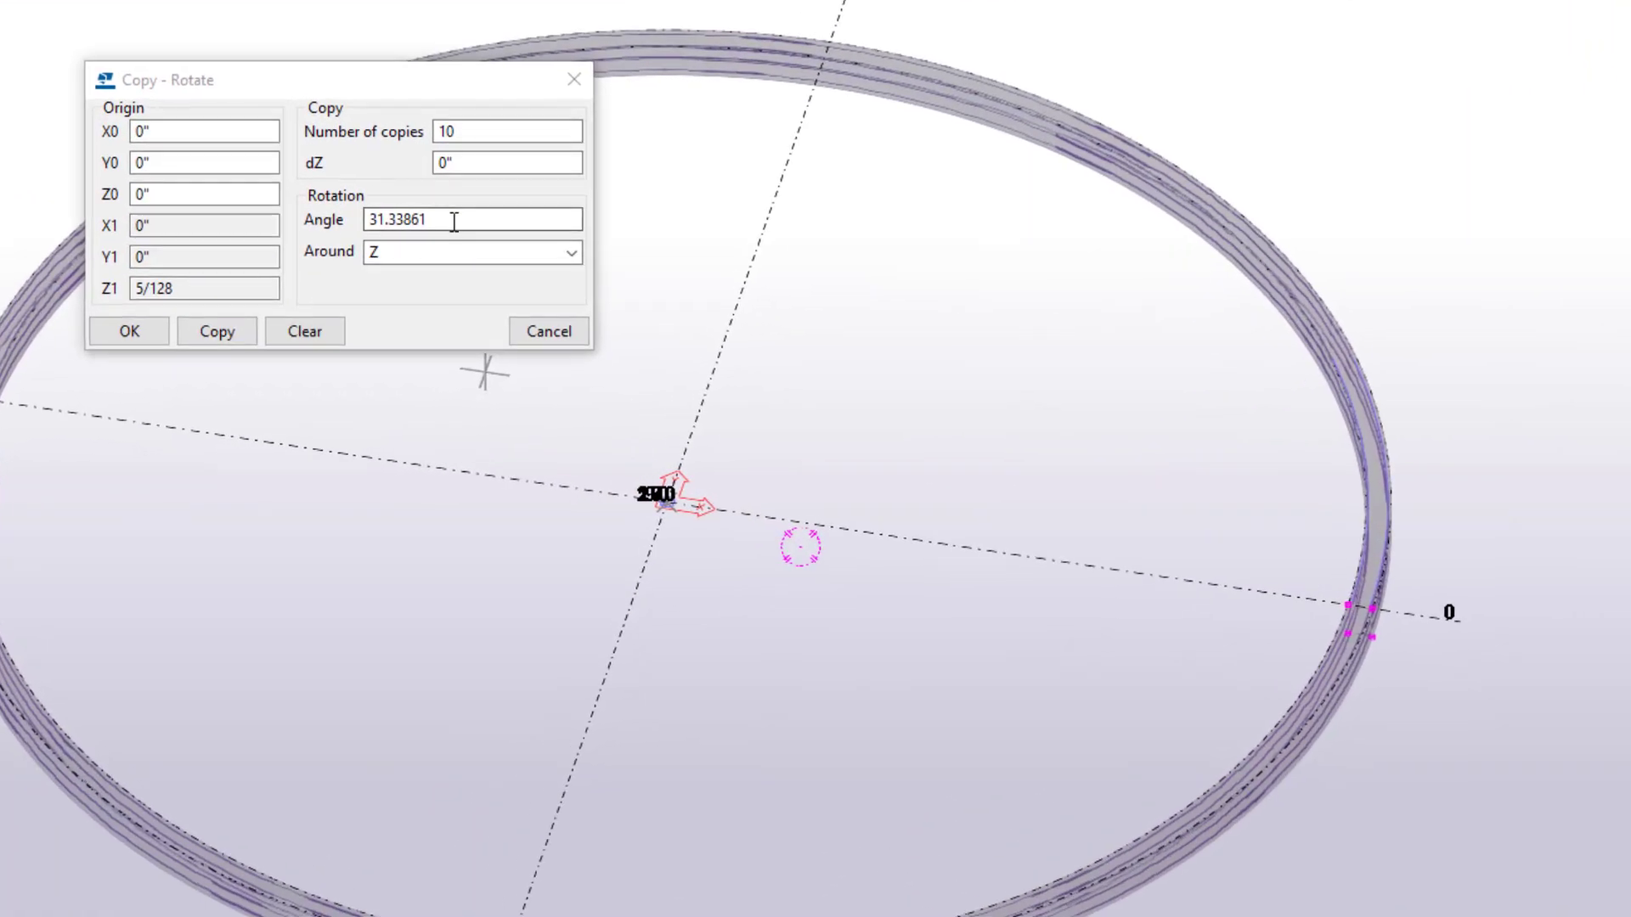
# - Create 359 copies of the tie around the Z axis at a rotation angle of 1 degree, and end the copy command
pyautogui.doubleClick(396, 280)
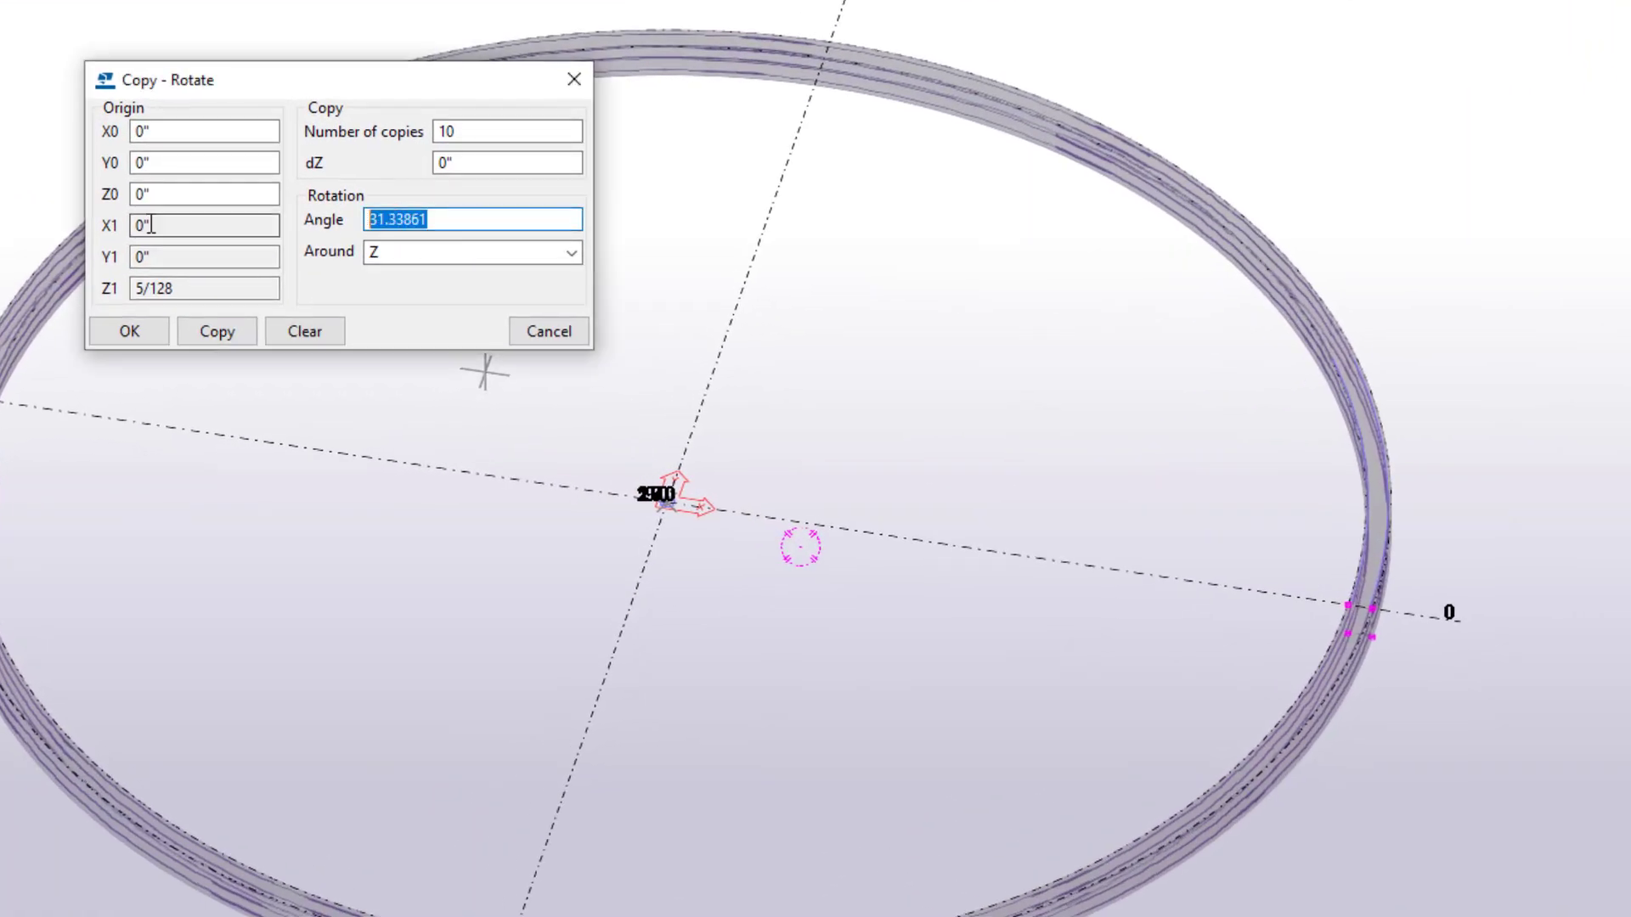
pyautogui.write('1')
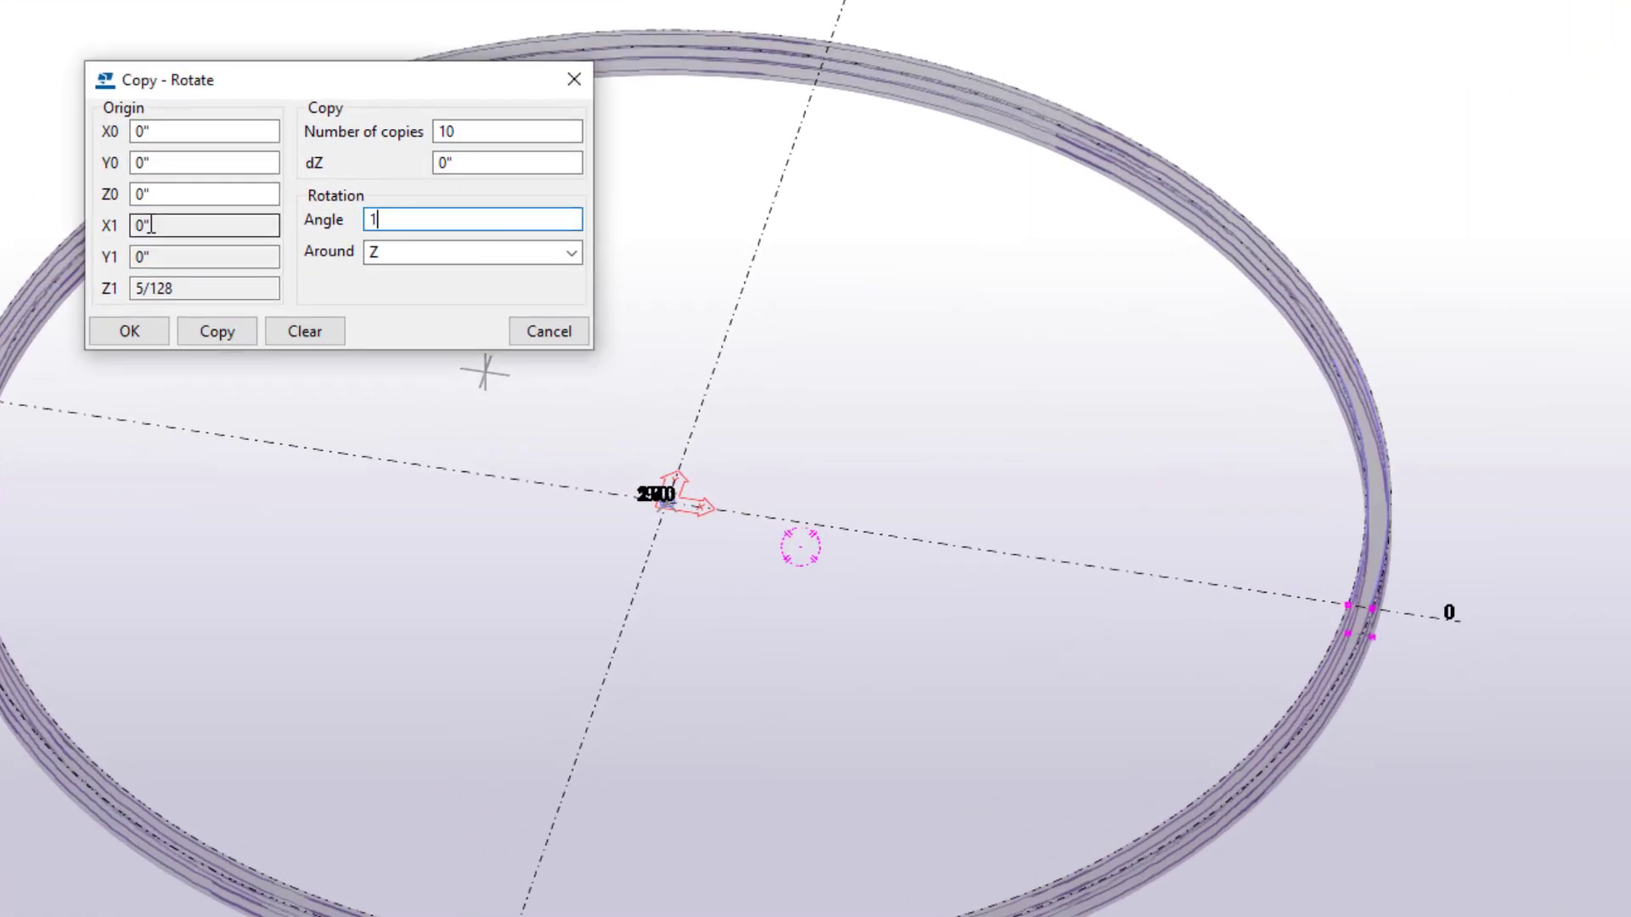
pyautogui.doubleClick(506, 138)
pyautogui.write('359')
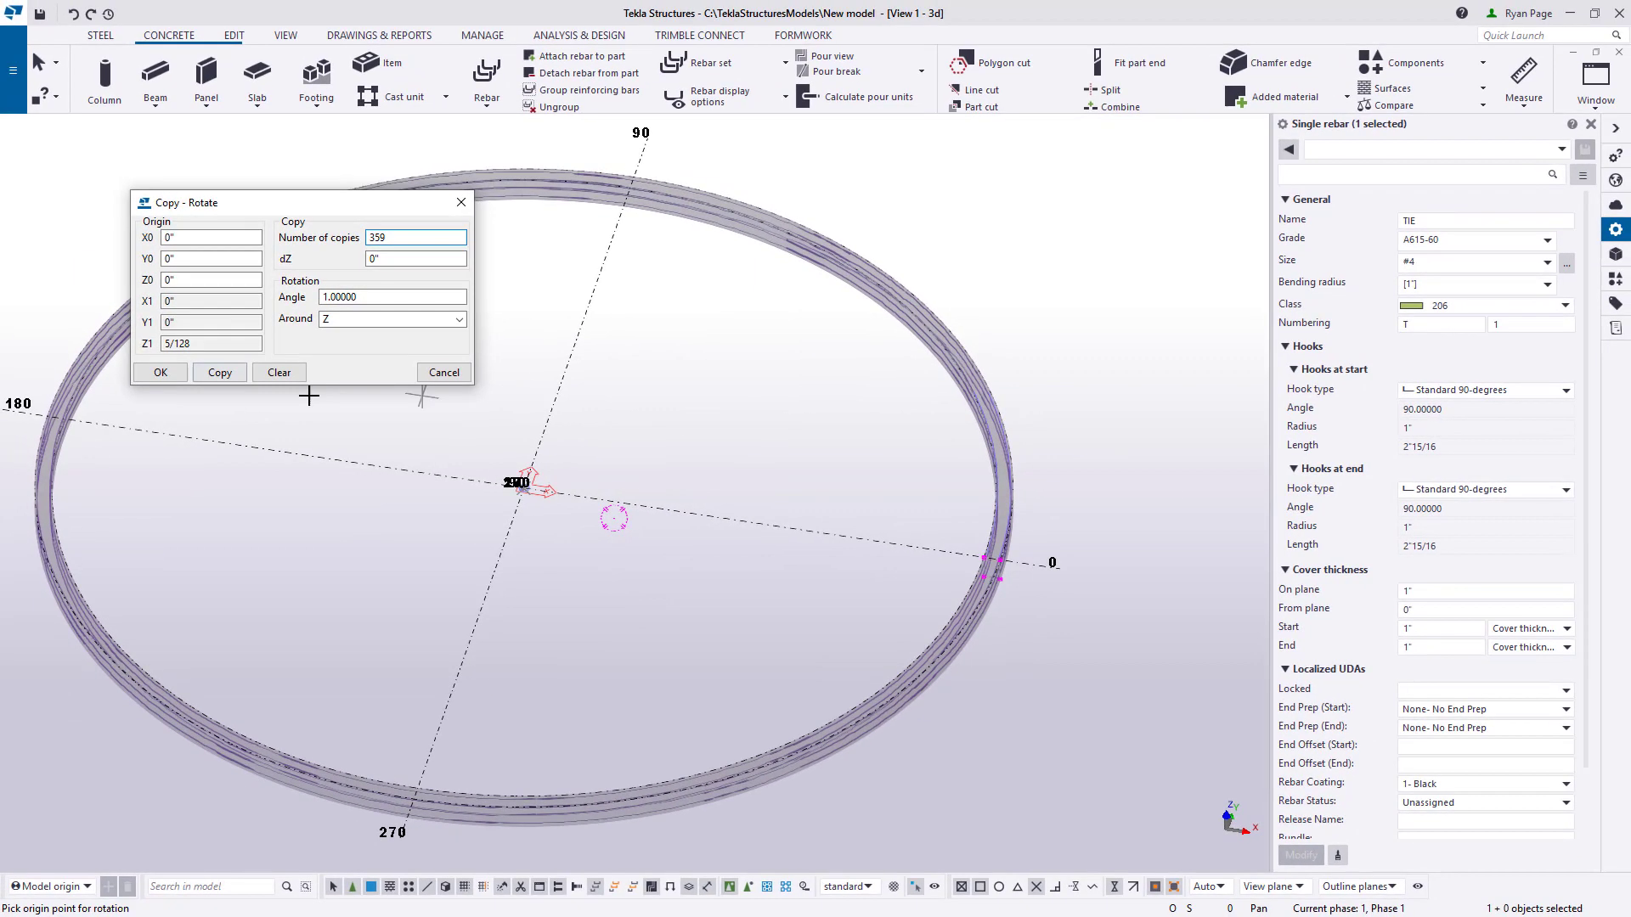
pyautogui.click(220, 373)
pyautogui.scroll(2, 1085, 637)
pyautogui.rightClick(1085, 642)
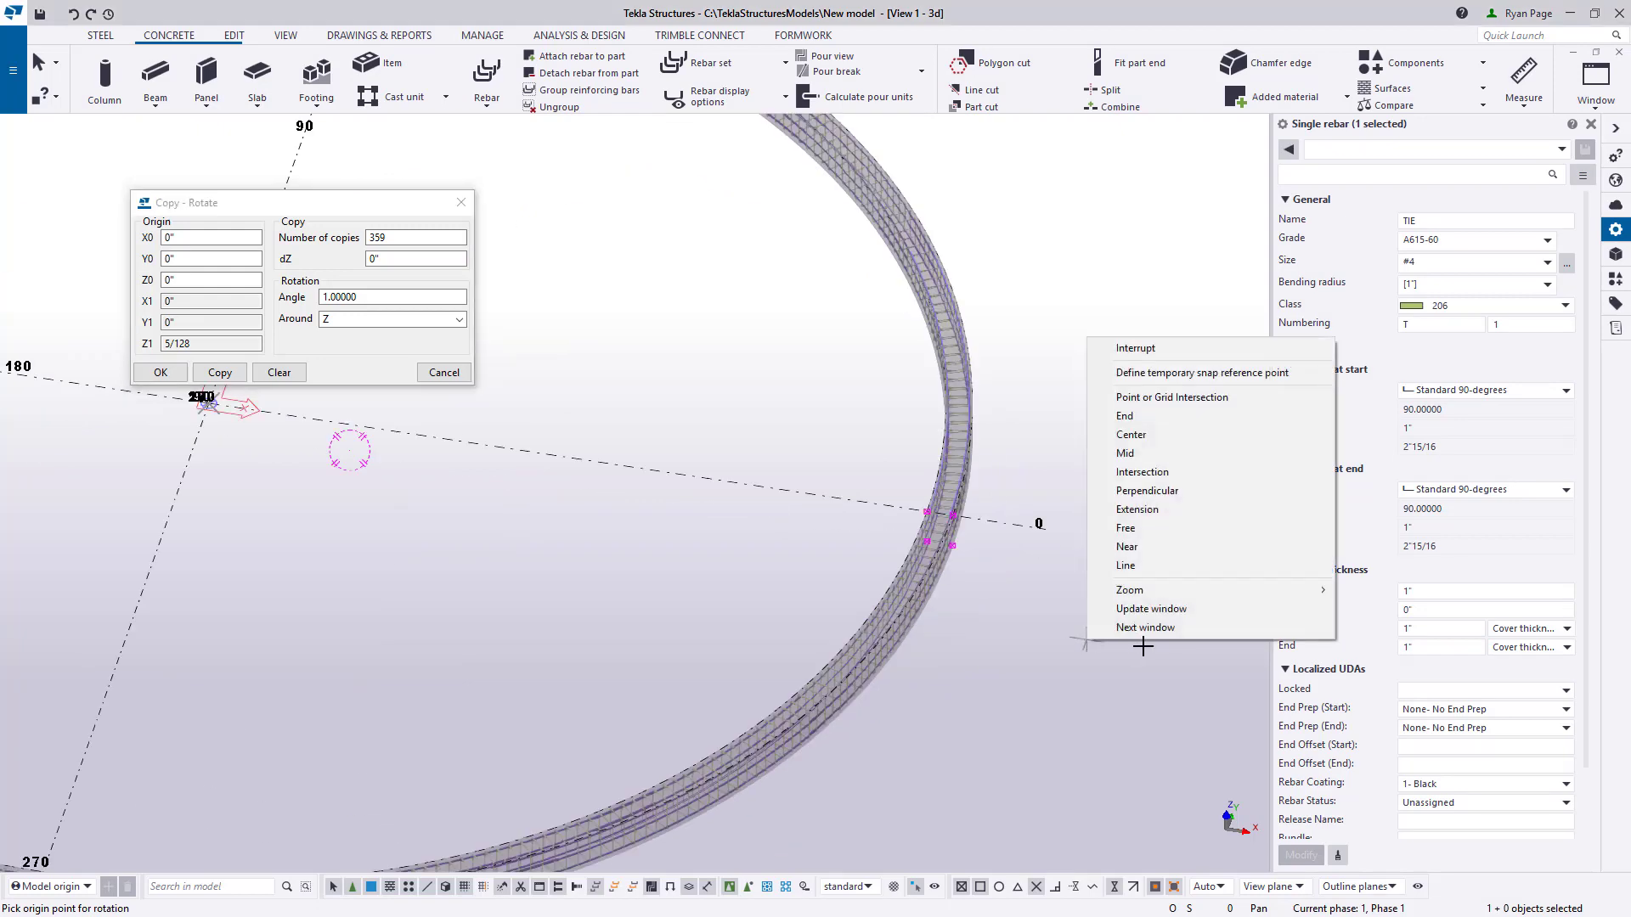
pyautogui.click(1163, 349)
# - Deselect the tie and examine how the copied ties are distributed around the circular wall
pyautogui.scroll(6, 935, 548)
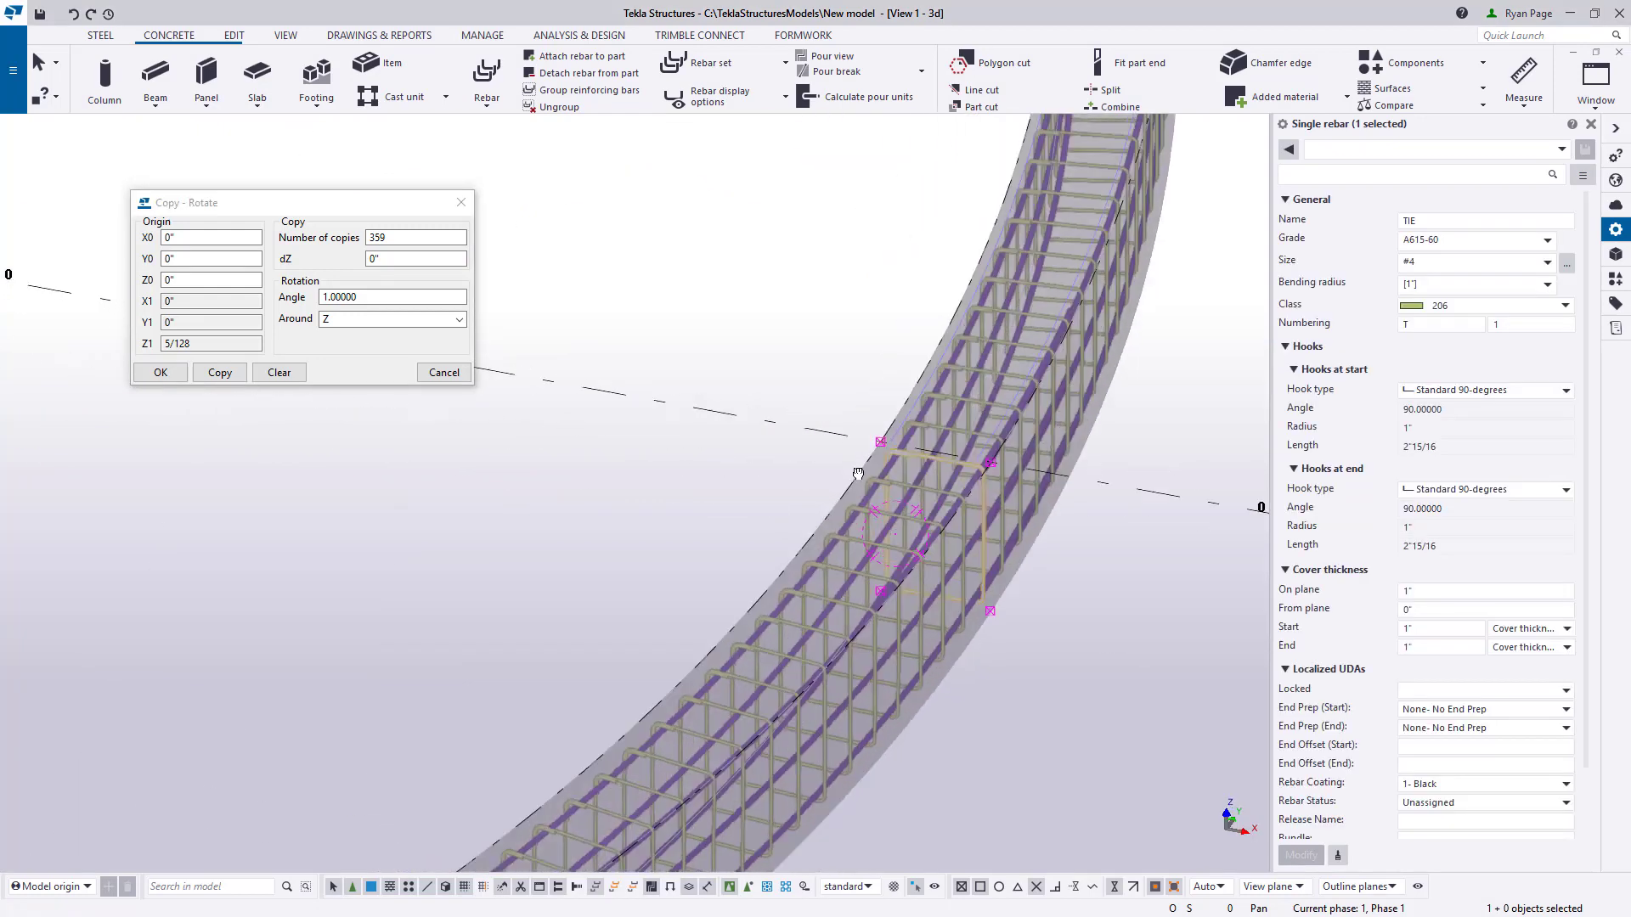
pyautogui.keyDown('ctrl'); pyautogui.moveTo(700, 441); pyautogui.dragTo(623, 419, button='middle'); pyautogui.keyUp('ctrl')
pyautogui.click(622, 420)
pyautogui.scroll(-3, 622, 425)
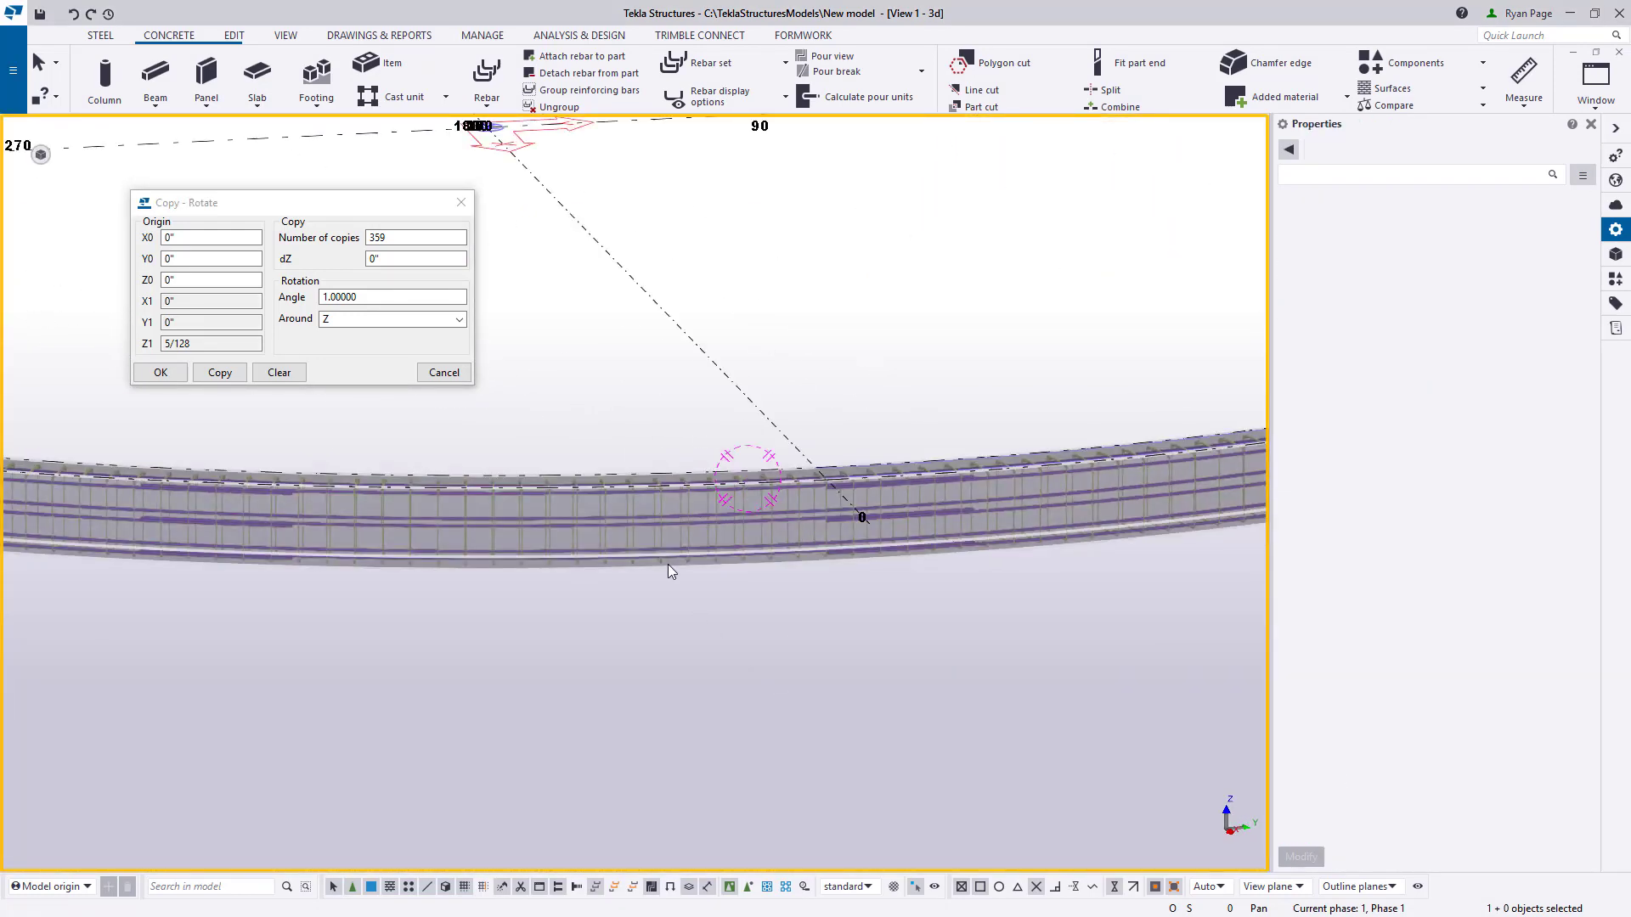
pyautogui.keyDown('ctrl'); pyautogui.moveTo(671, 566); pyautogui.dragTo(790, 647, button='middle'); pyautogui.keyUp('ctrl')
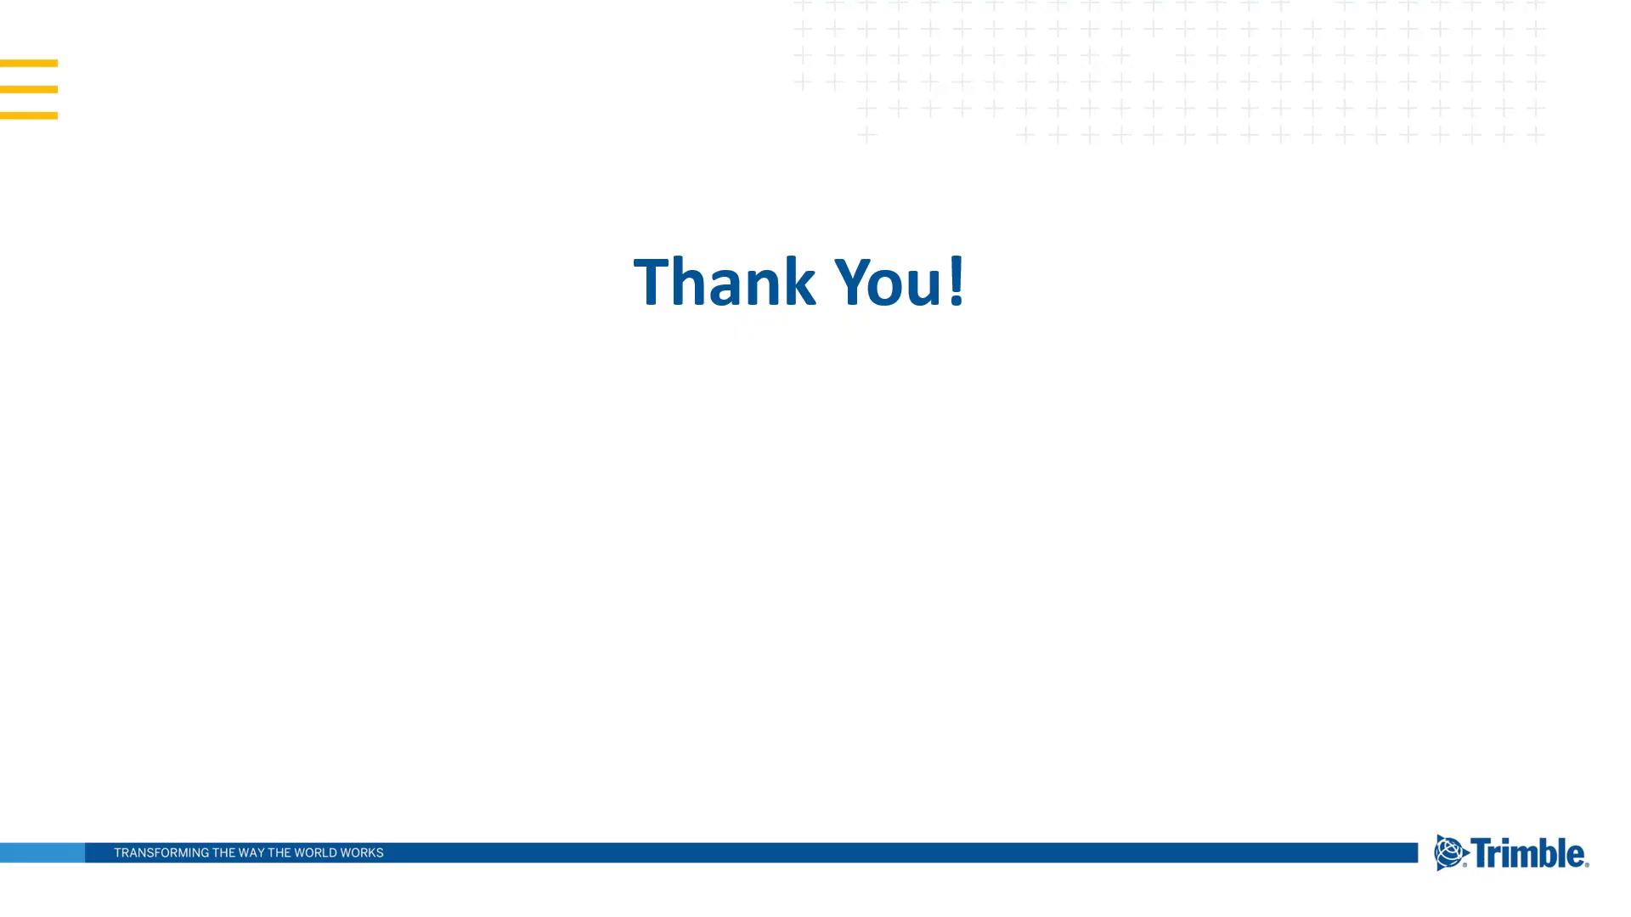